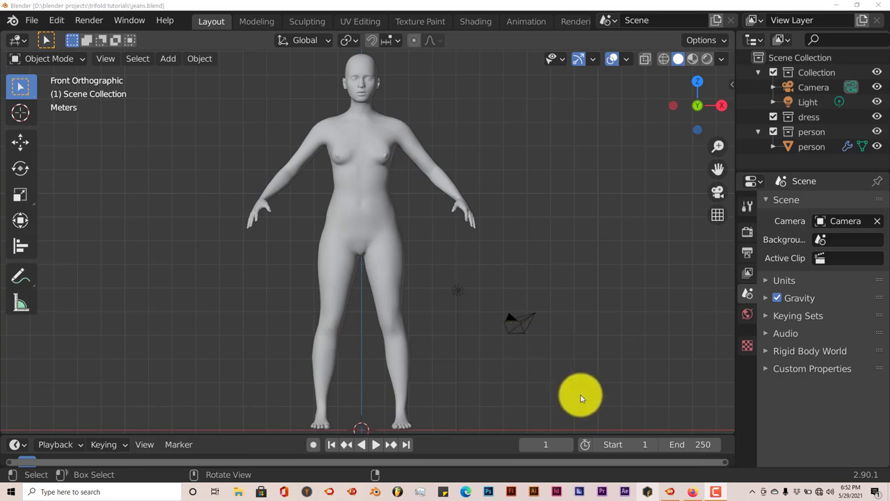
# Switch to Firefox, read the viewer comments under the YouTube pants tutorial, and return to Blender.
pyautogui.click(693, 492)
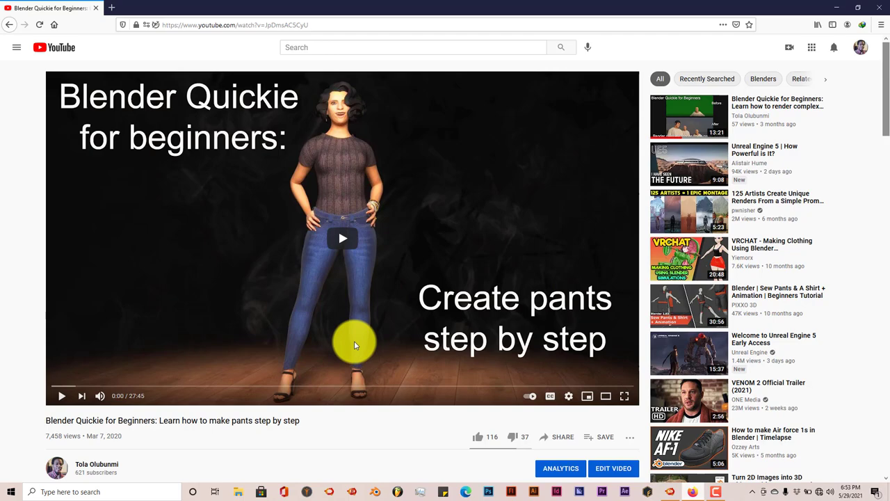
pyautogui.scroll(-5, 340, 389)
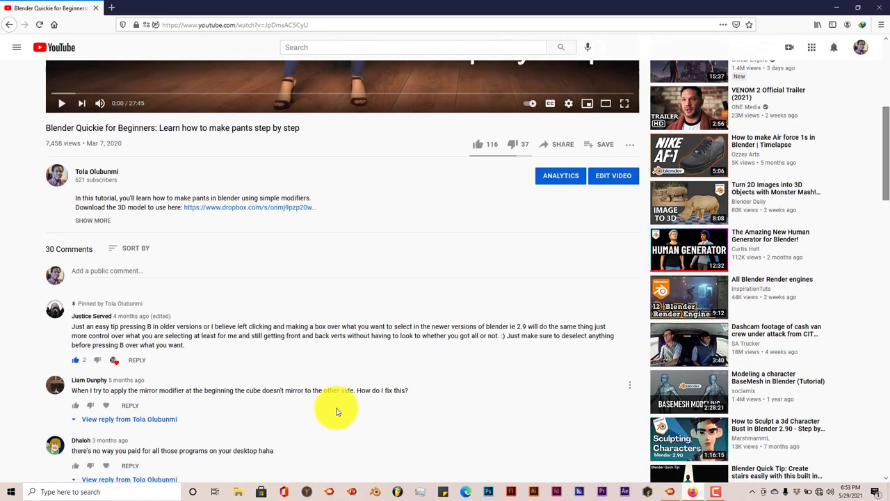
pyautogui.scroll(-5, 336, 412)
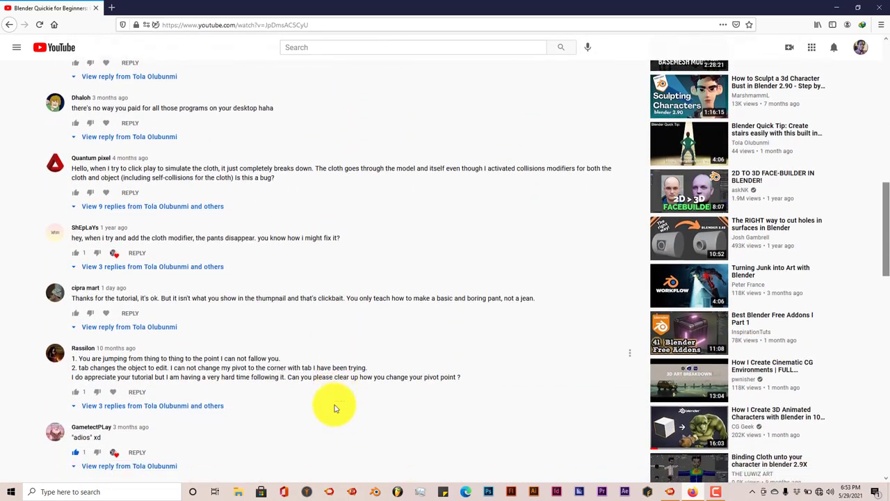
pyautogui.scroll(-3, 335, 408)
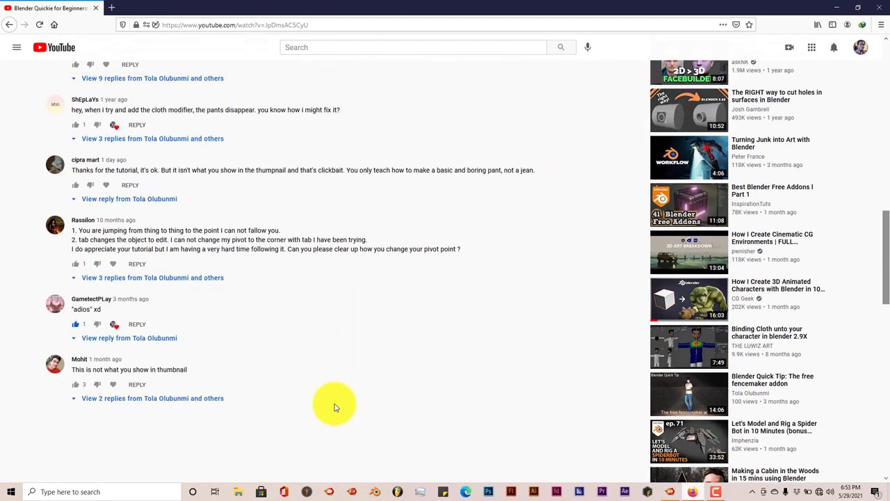
pyautogui.scroll(3, 334, 408)
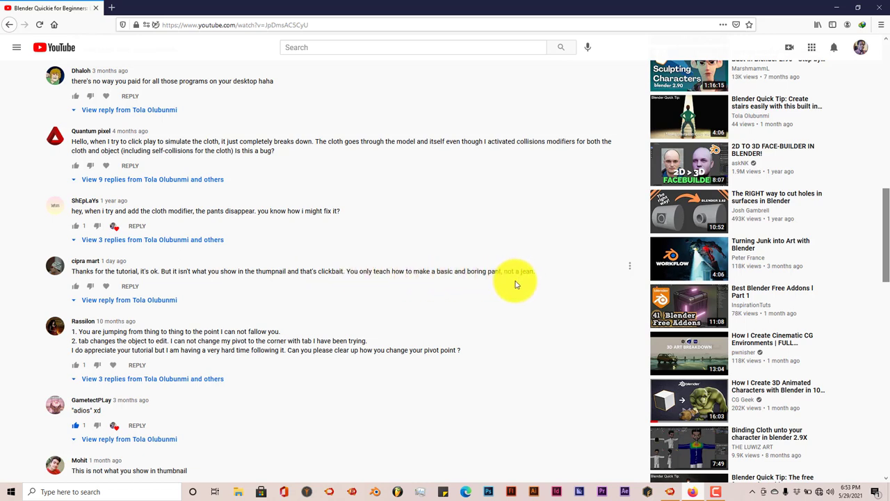
pyautogui.scroll(10, 518, 285)
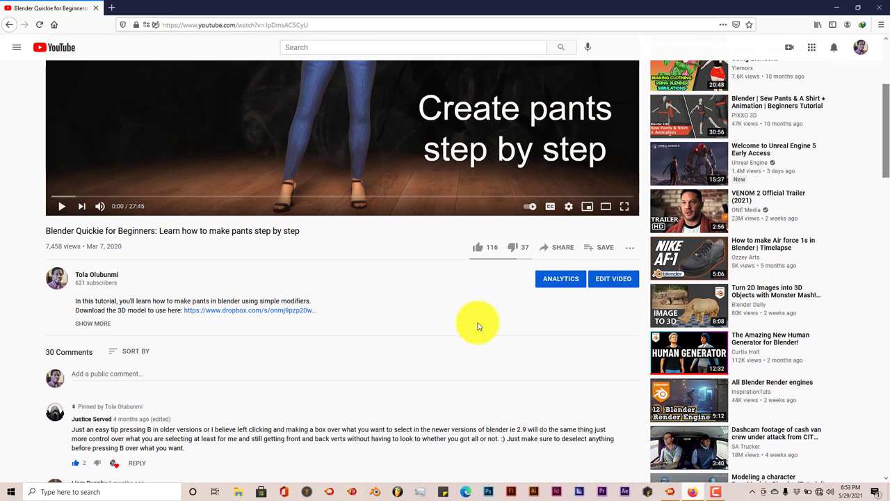
pyautogui.scroll(2, 463, 327)
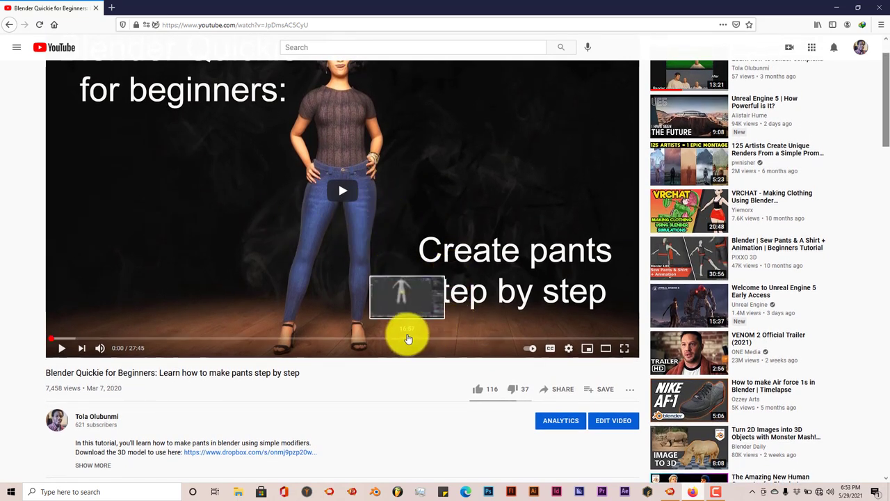
pyautogui.scroll(1, 408, 338)
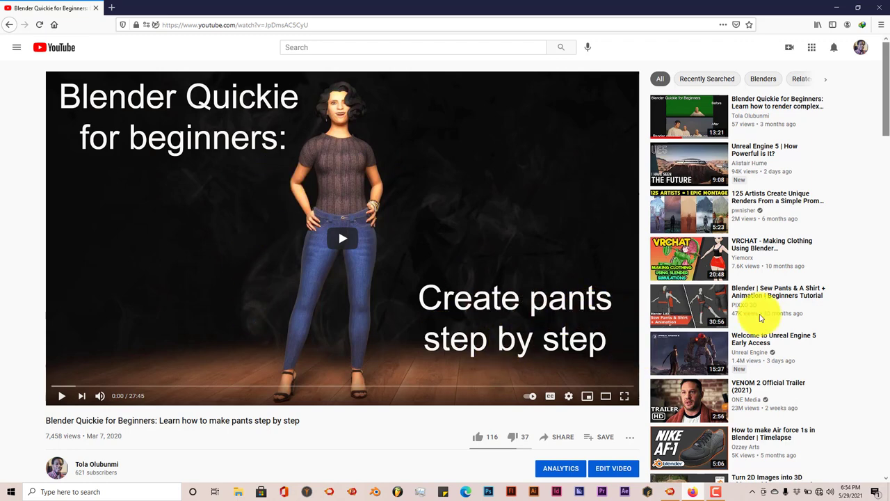
pyautogui.click(841, 10)
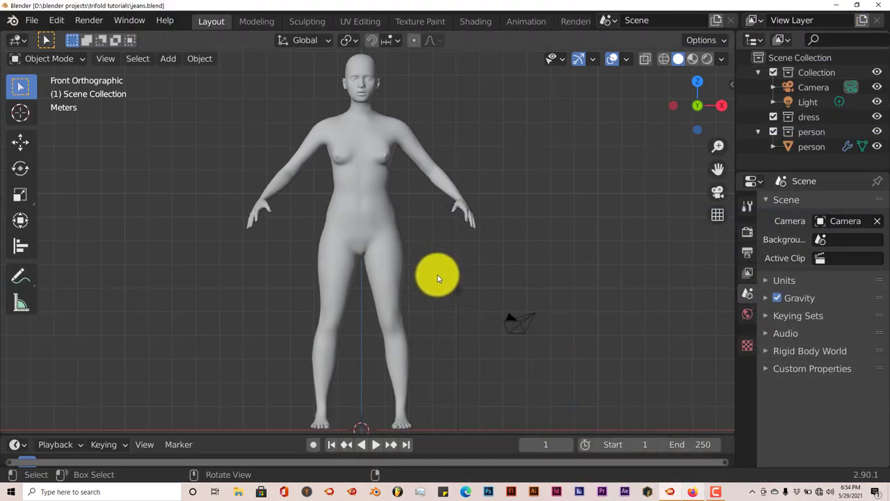
# Open the person mesh in Edit Mode and deselect all of its vertices.
pyautogui.scroll(1, 438, 275)
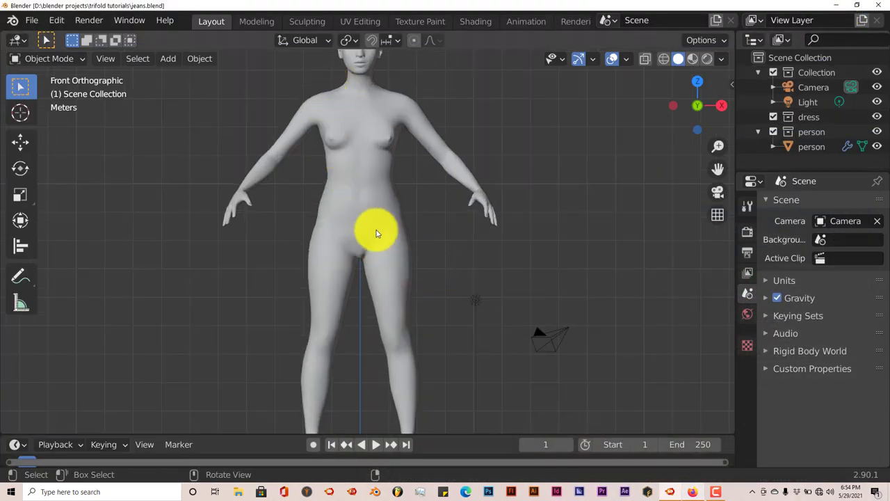
pyautogui.scroll(-1, 373, 232)
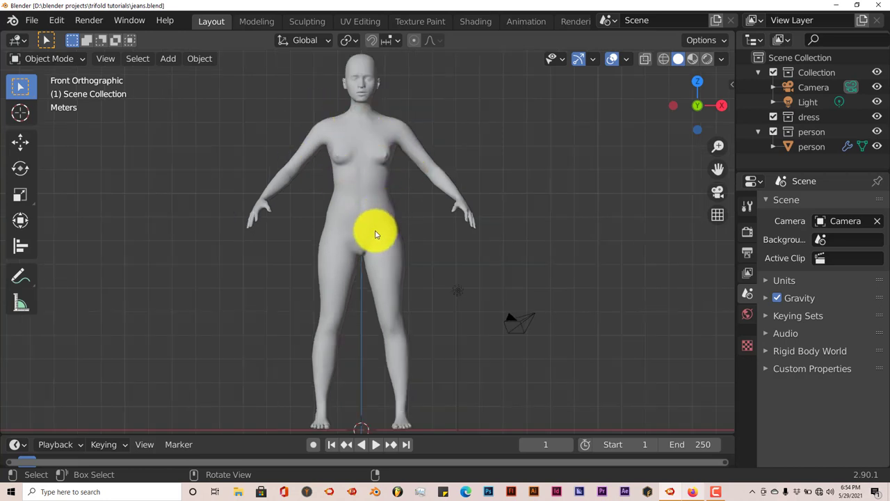
pyautogui.scroll(1, 375, 234)
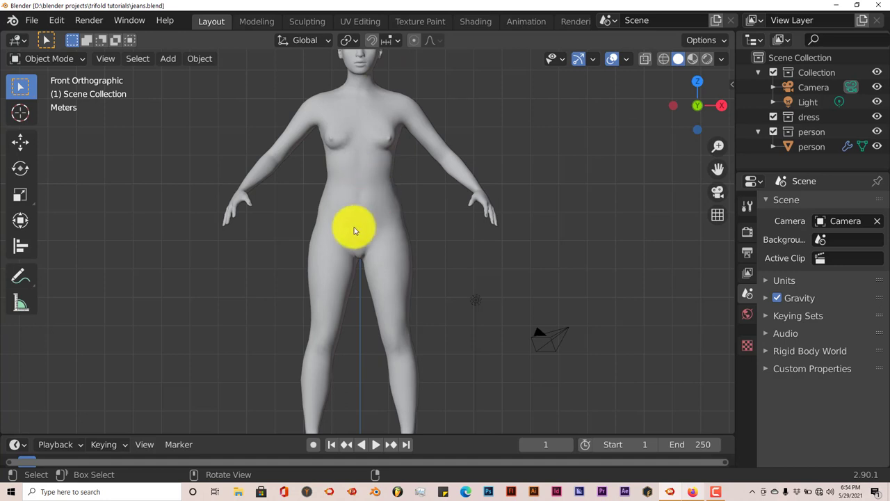
pyautogui.click(354, 161)
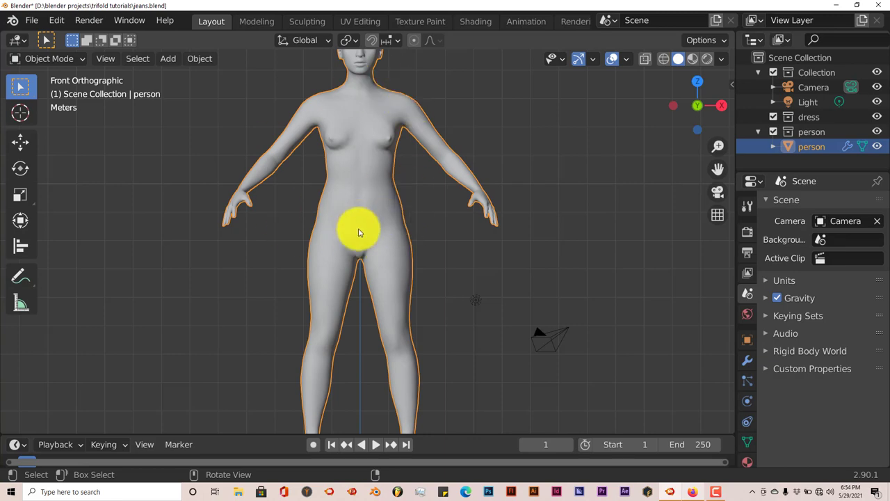
pyautogui.press('Tab')
pyautogui.scroll(2, 381, 229)
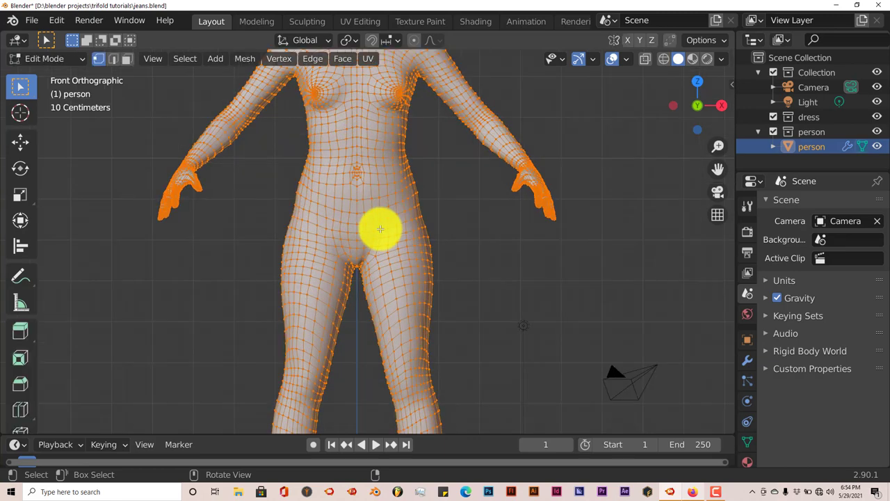
pyautogui.scroll(-4, 388, 132)
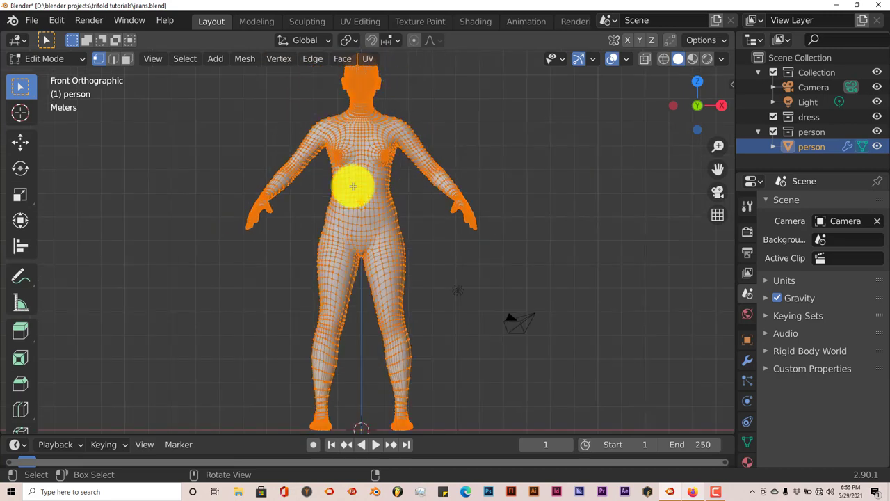
pyautogui.scroll(2, 406, 233)
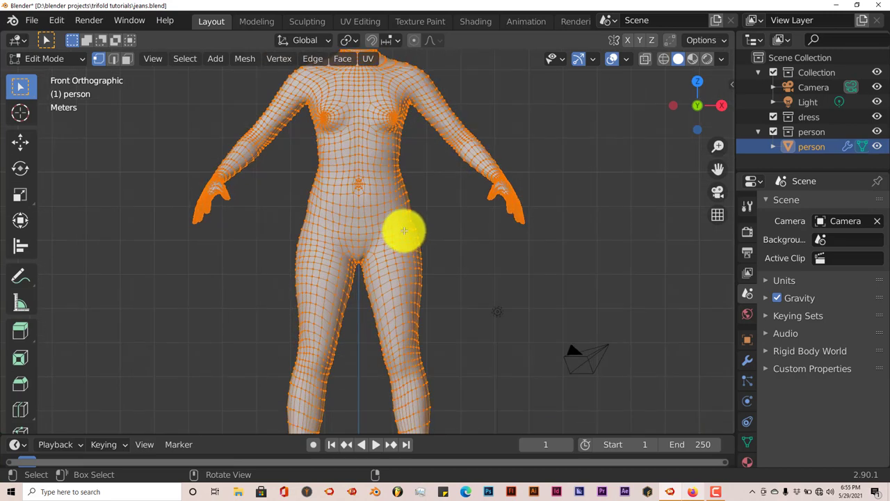
pyautogui.hotkey('alt', 'a')
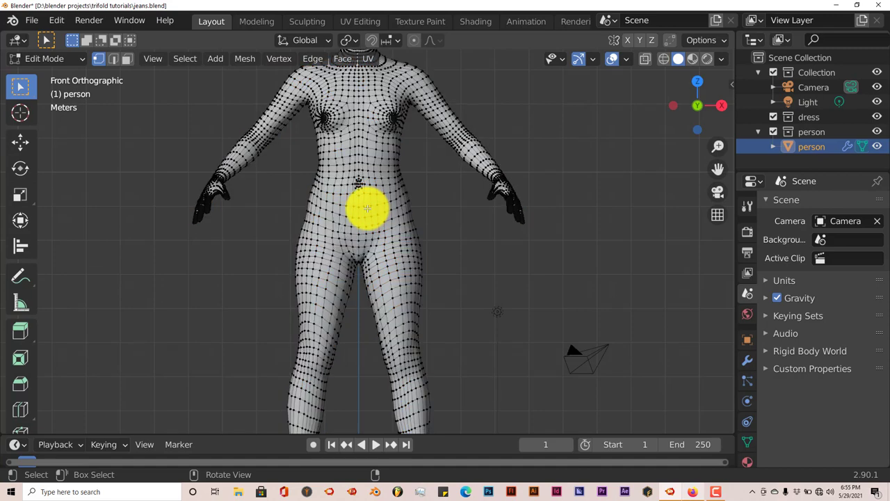
# Delete the vertex loop around the waist just below the navel, along with the stray vertex left in the gap.
pyautogui.scroll(1, 377, 203)
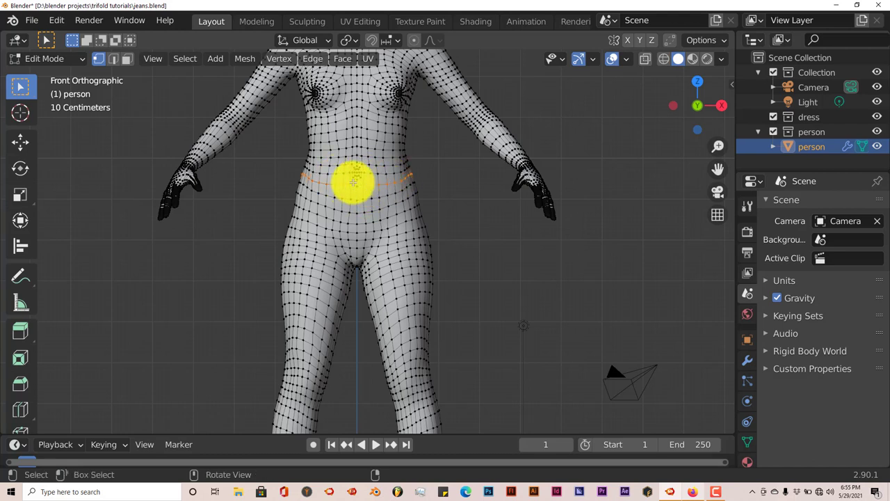
pyautogui.press('x')
pyautogui.click(414, 176)
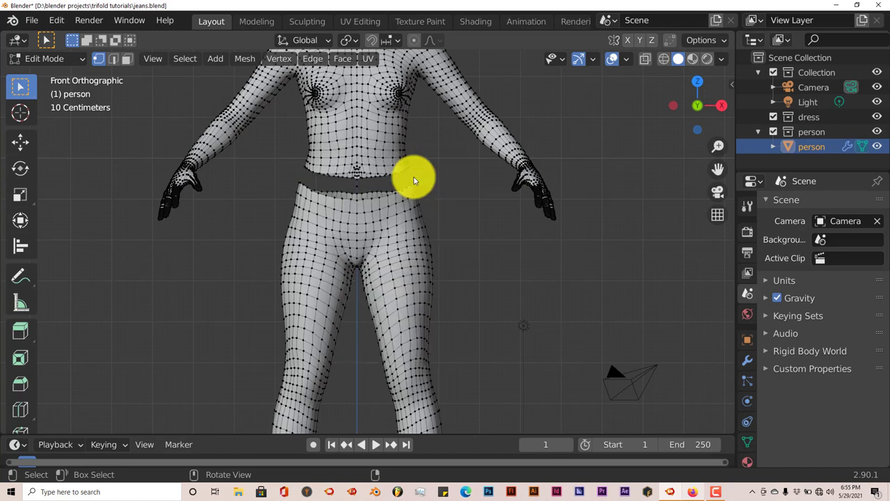
pyautogui.scroll(2, 414, 184)
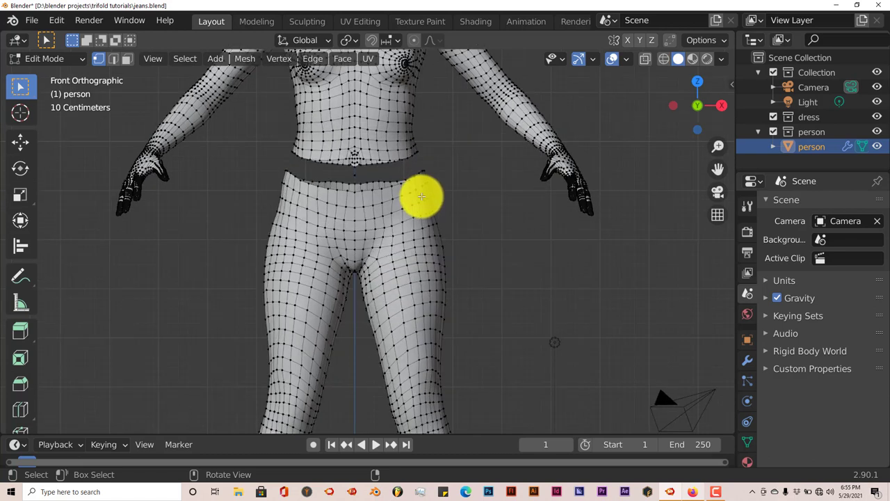
pyautogui.click(355, 175)
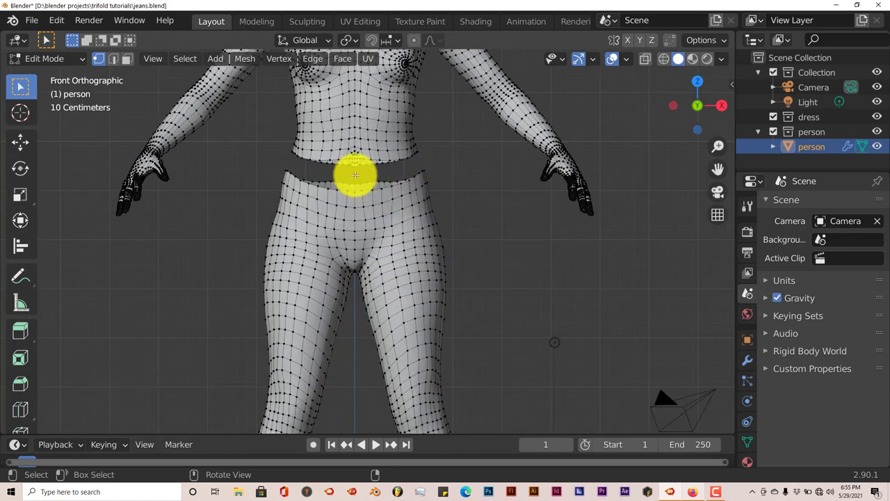
pyautogui.press('x')
pyautogui.click(409, 173)
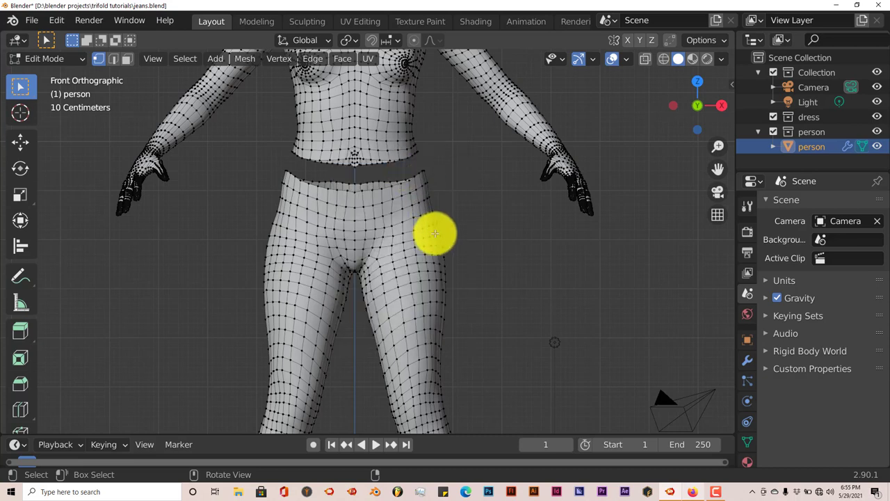
# Delete the vertex loop just above the ankle on the +X side leg to separate that foot from the leg.
pyautogui.scroll(-1, 424, 279)
pyautogui.keyDown('shift'); pyautogui.scroll(-8, 422, 282); pyautogui.keyUp('shift')
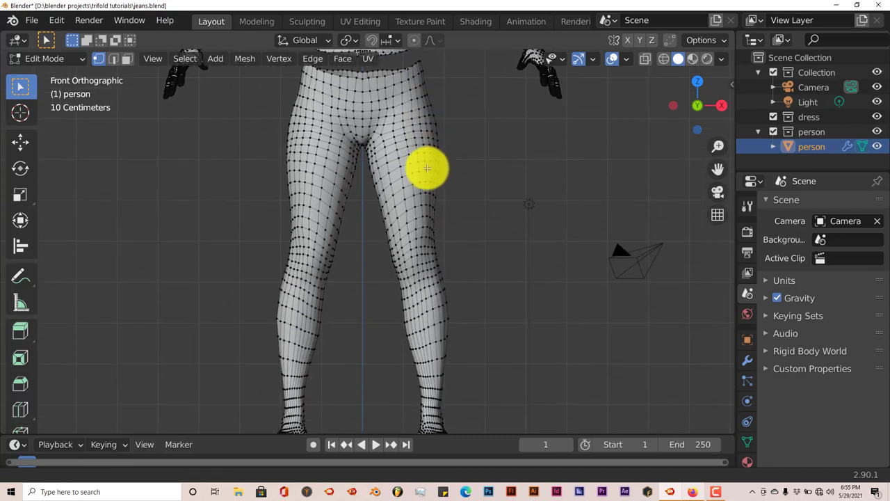
pyautogui.scroll(3, 413, 246)
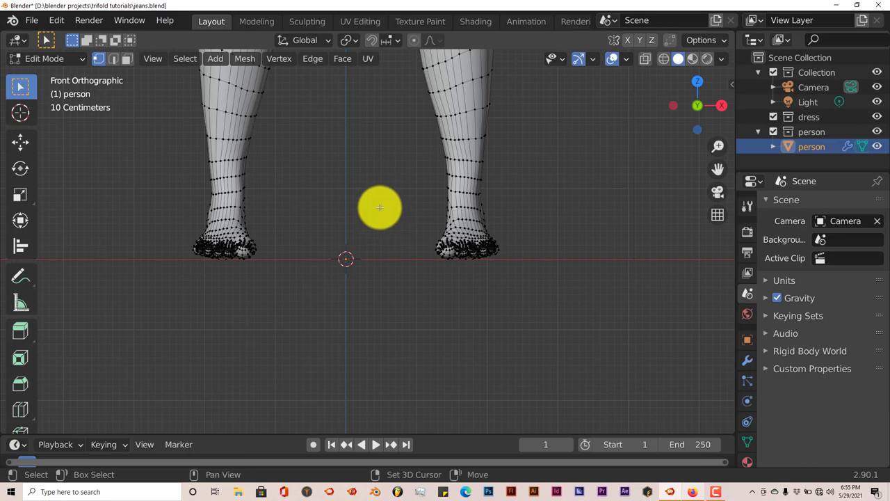
pyautogui.keyDown('shift'); pyautogui.scroll(3, 378, 207); pyautogui.keyUp('shift')
pyautogui.keyDown('shift'); pyautogui.scroll(-2, 424, 254); pyautogui.keyUp('shift')
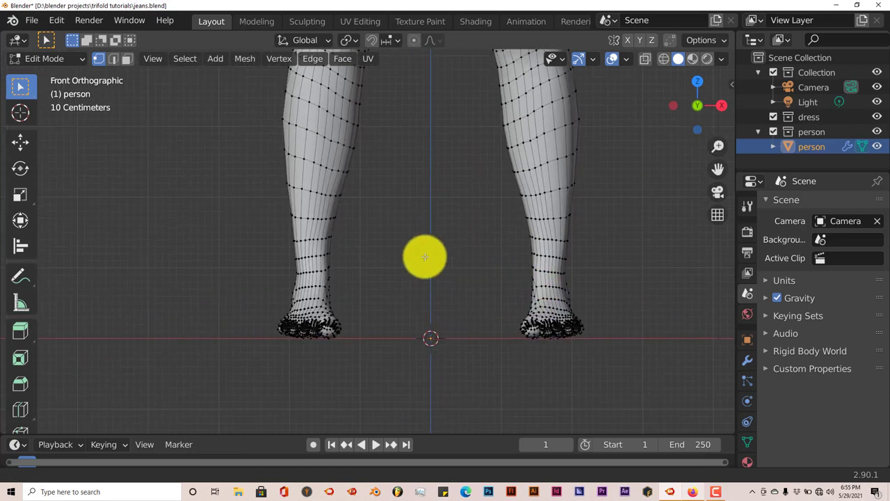
pyautogui.keyDown('ctrl'); pyautogui.scroll(-2, 352, 294); pyautogui.keyUp('ctrl')
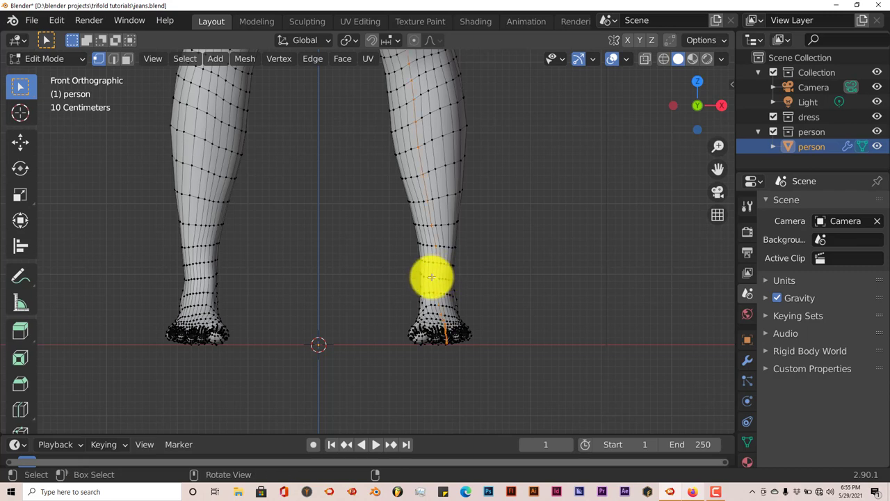
pyautogui.scroll(1, 441, 284)
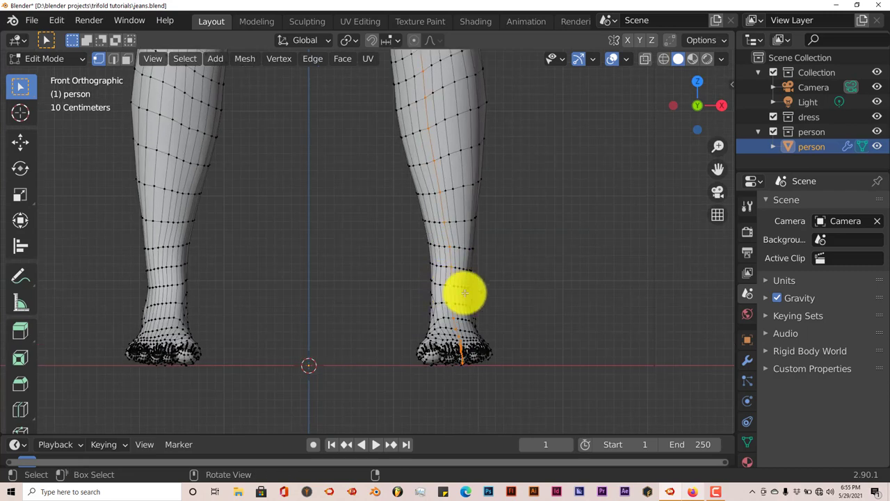
pyautogui.scroll(1, 466, 292)
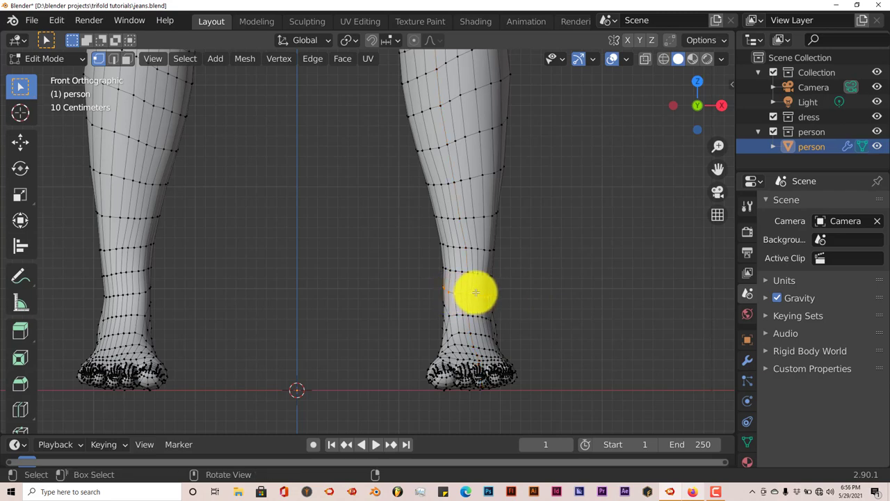
pyautogui.press('x')
pyautogui.click(476, 292)
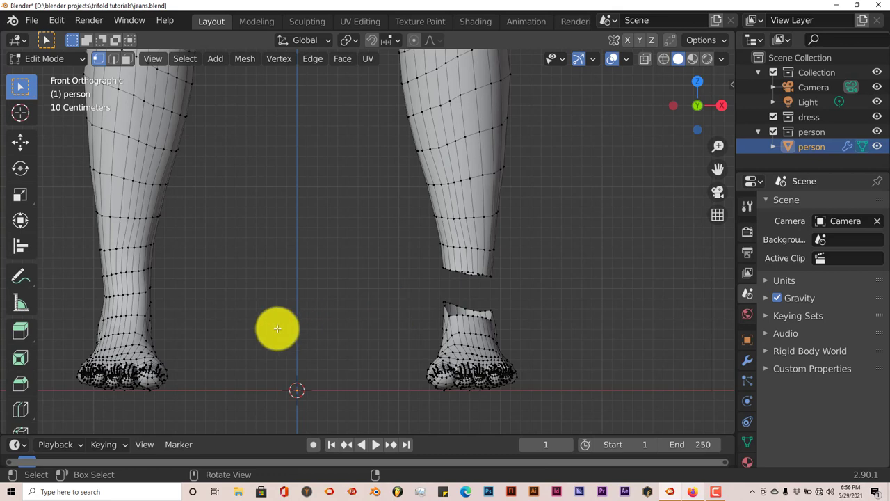
# Delete the matching vertex loop above the ankle on the -X side leg.
pyautogui.keyDown('shift'); pyautogui.moveTo(218, 290); pyautogui.dragTo(528, 259, button='middle'); pyautogui.keyUp('shift')
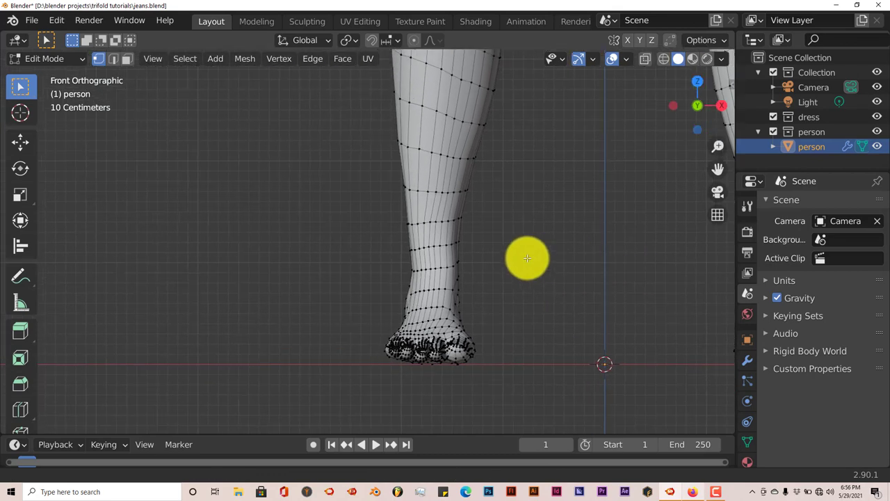
pyautogui.scroll(1, 491, 278)
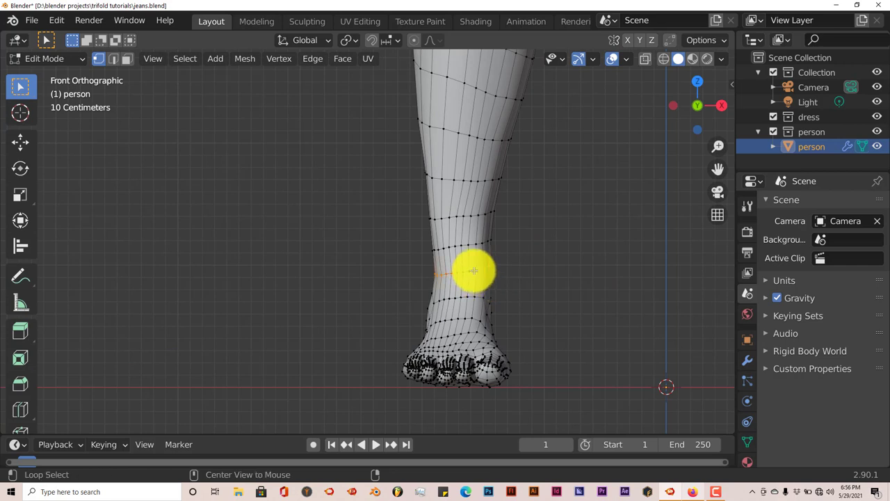
pyautogui.keyDown('alt'); pyautogui.click(474, 270); pyautogui.keyUp('alt')
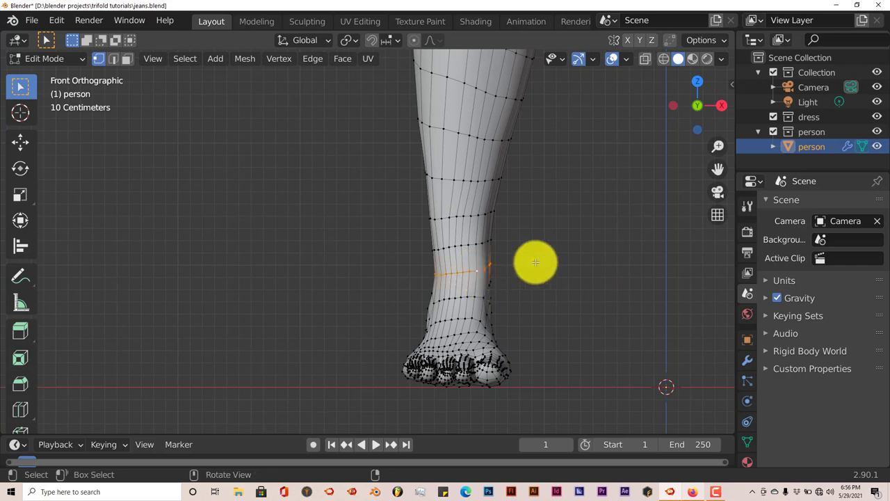
pyautogui.press('x')
pyautogui.click(536, 265)
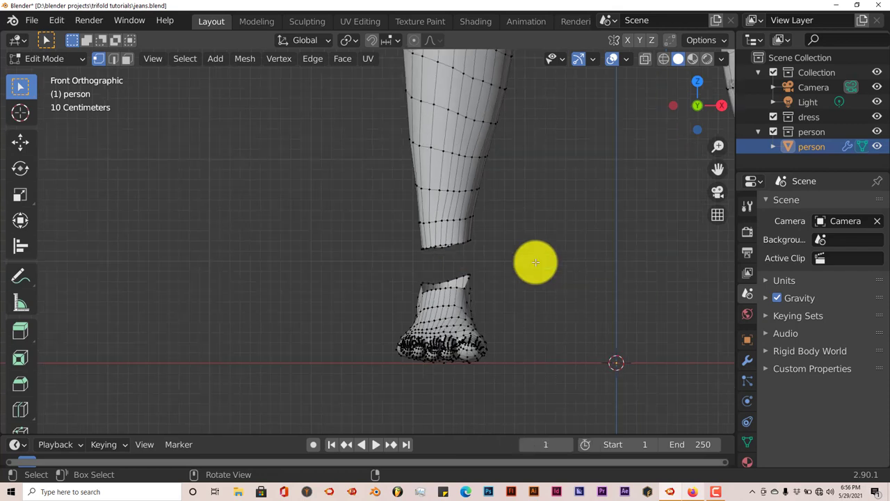
# Turn on X-ray and delete all vertices of both separated feet, including everything linked to them.
pyautogui.scroll(-3, 525, 275)
pyautogui.keyDown('shift'); pyautogui.moveTo(506, 307); pyautogui.dragTo(390, 321, button='middle'); pyautogui.keyUp('shift')
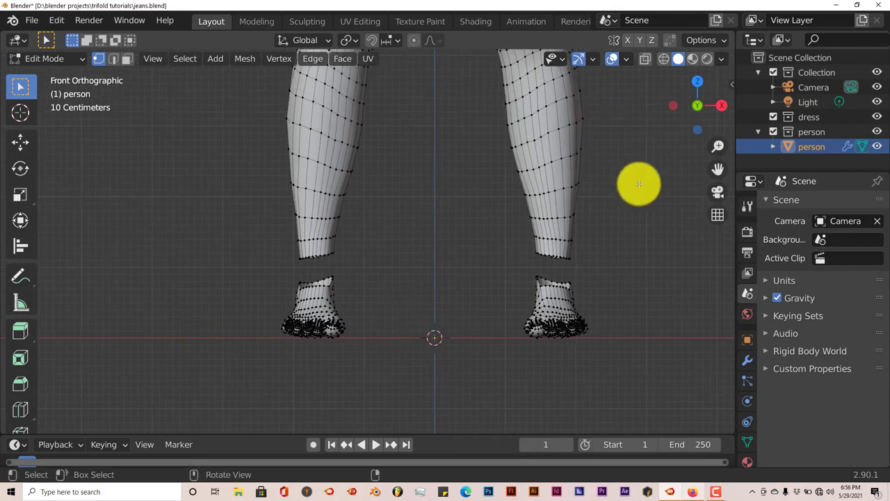
pyautogui.click(645, 59)
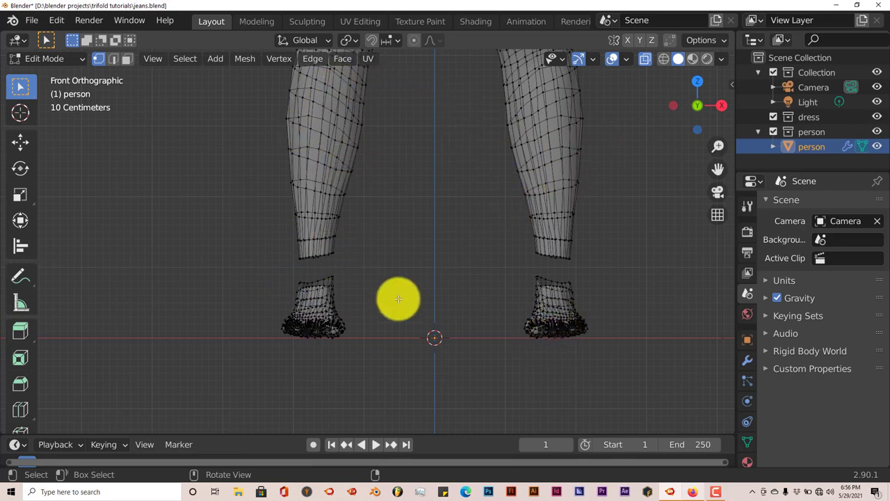
pyautogui.press('b')
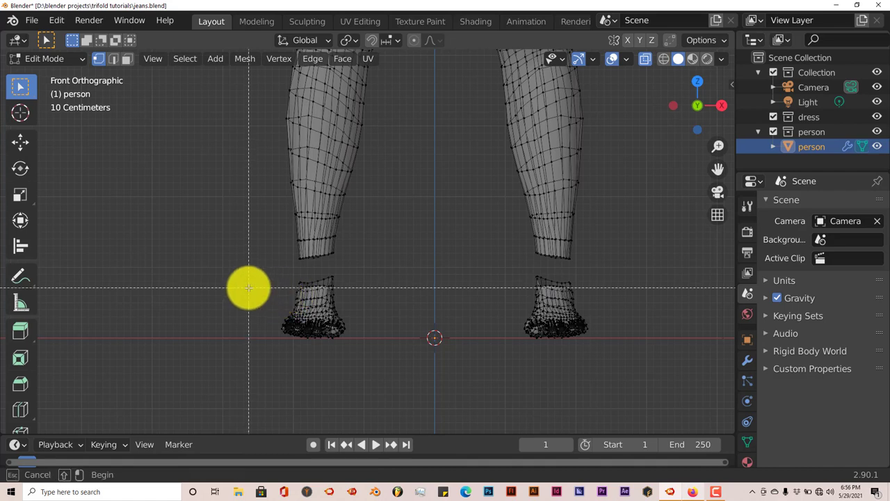
pyautogui.moveTo(249, 278); pyautogui.dragTo(621, 400)
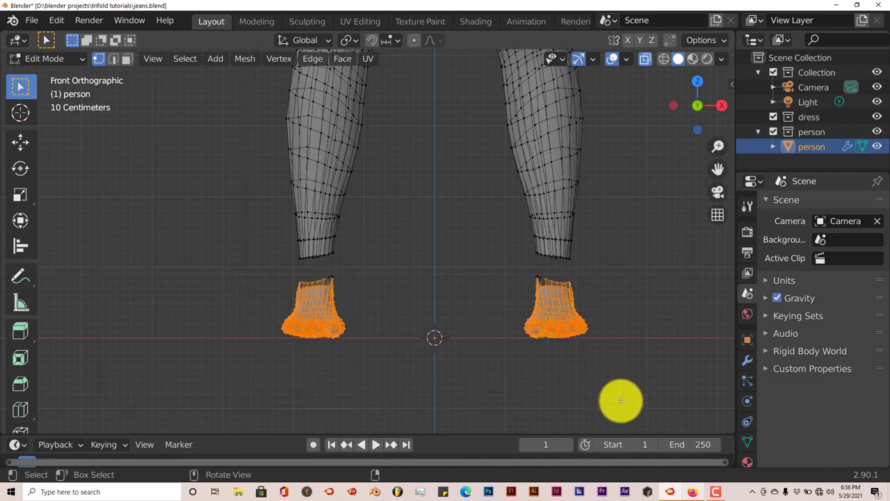
pyautogui.hotkey('ctrl', 'l')
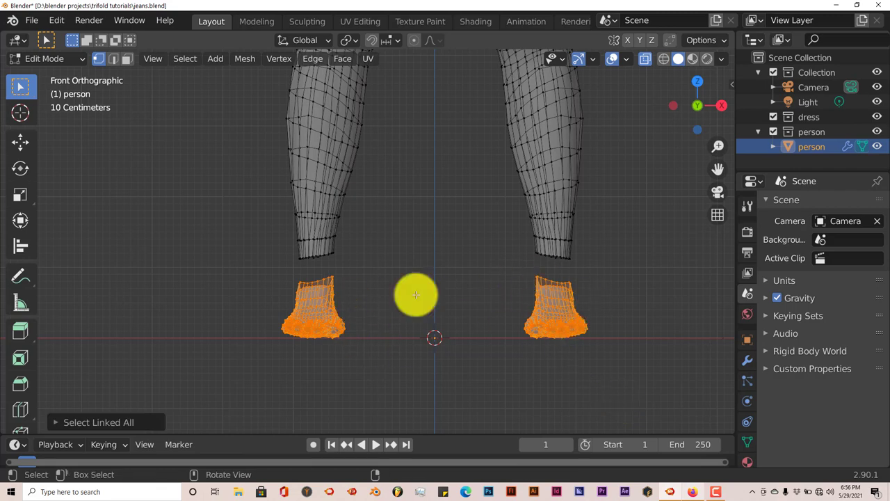
pyautogui.press('x')
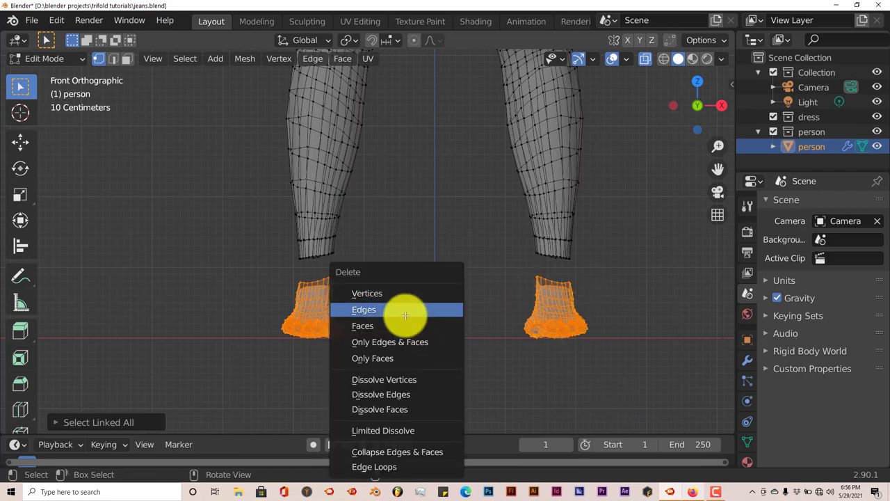
pyautogui.click(405, 295)
# Delete all linked vertices of the upper body above the waist gap, including head, arms and hands, and turn X-ray off.
pyautogui.scroll(-5, 405, 297)
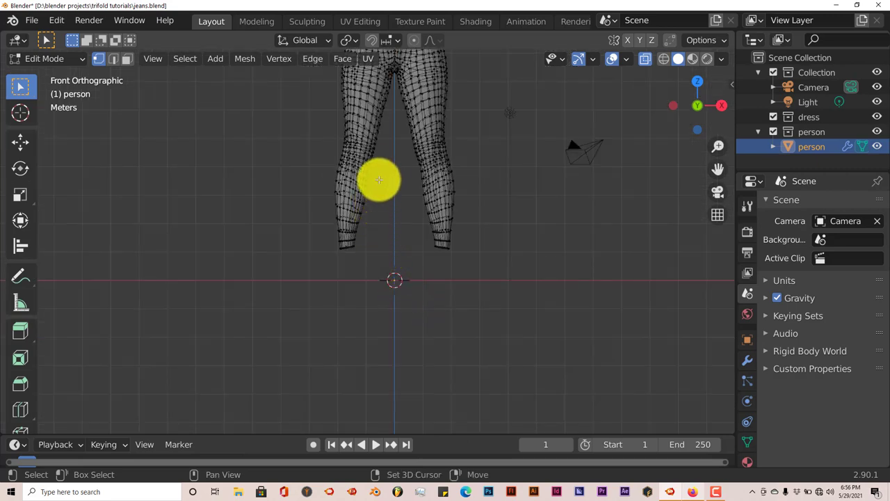
pyautogui.keyDown('shift'); pyautogui.moveTo(378, 179); pyautogui.dragTo(383, 302, button='middle'); pyautogui.keyUp('shift')
pyautogui.keyDown('shift'); pyautogui.moveTo(398, 243); pyautogui.dragTo(403, 327, button='middle'); pyautogui.keyUp('shift')
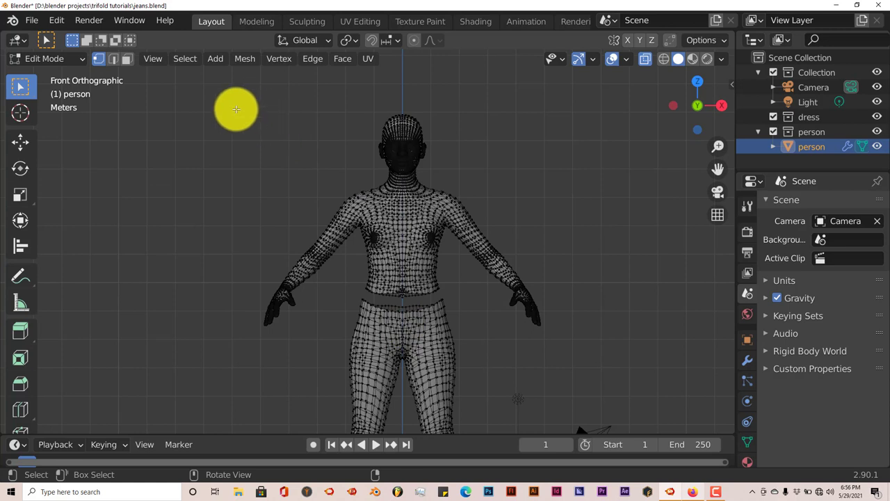
pyautogui.press('b')
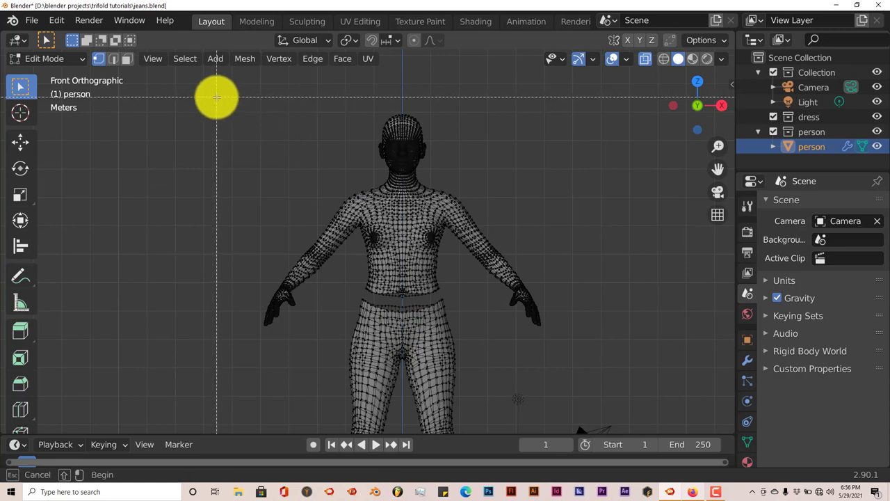
pyautogui.moveTo(217, 98); pyautogui.dragTo(567, 295)
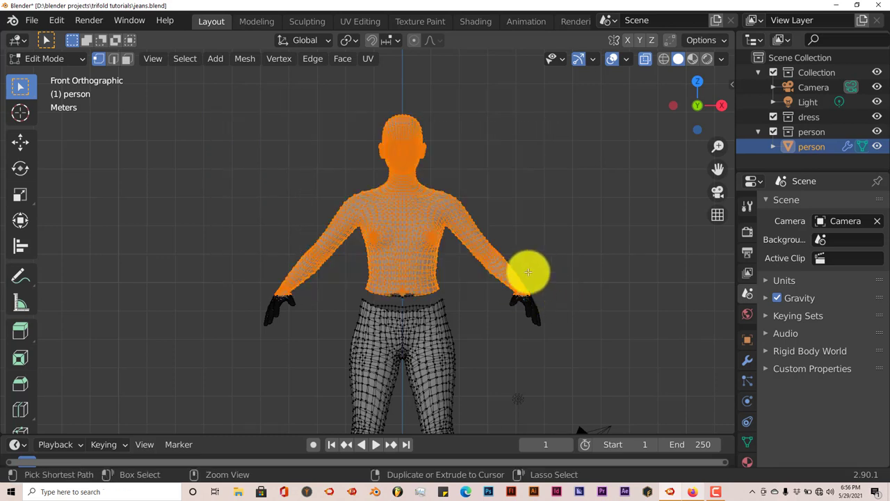
pyautogui.hotkey('ctrl', 'l')
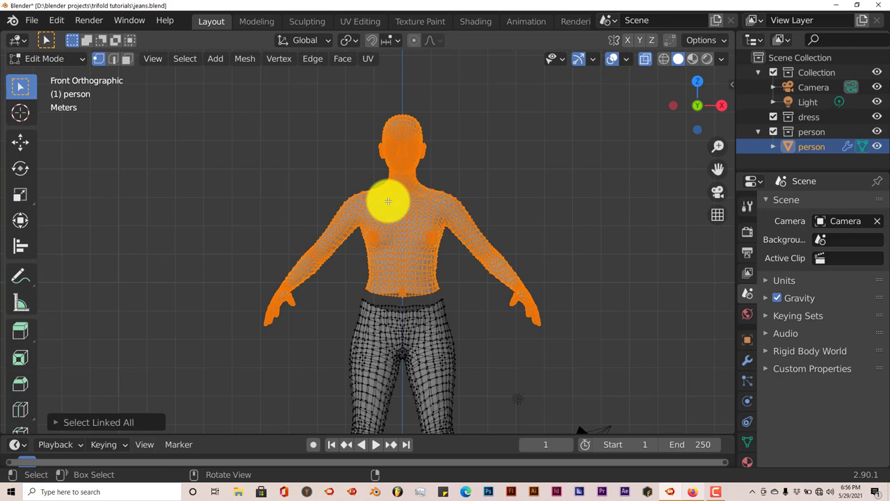
pyautogui.press('x')
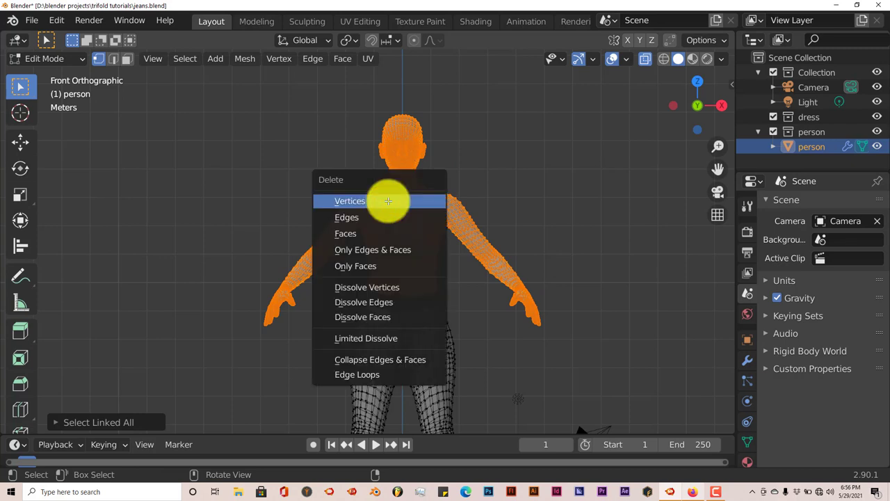
pyautogui.click(388, 201)
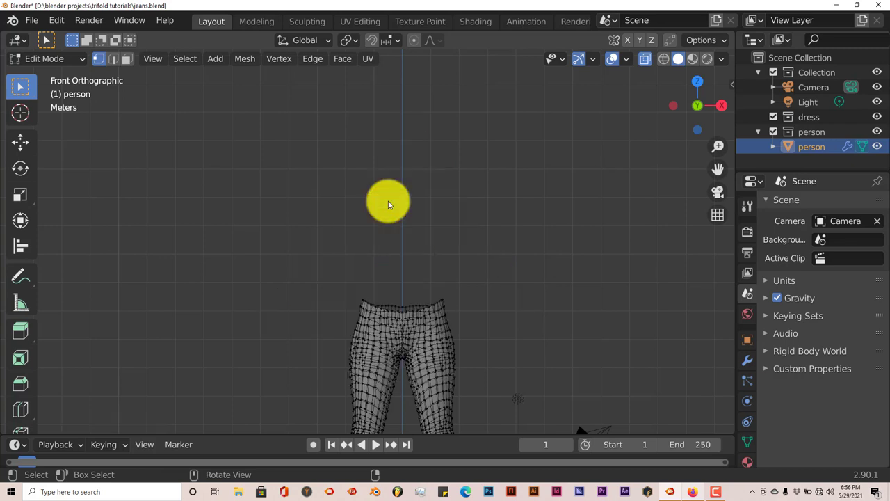
pyautogui.click(648, 61)
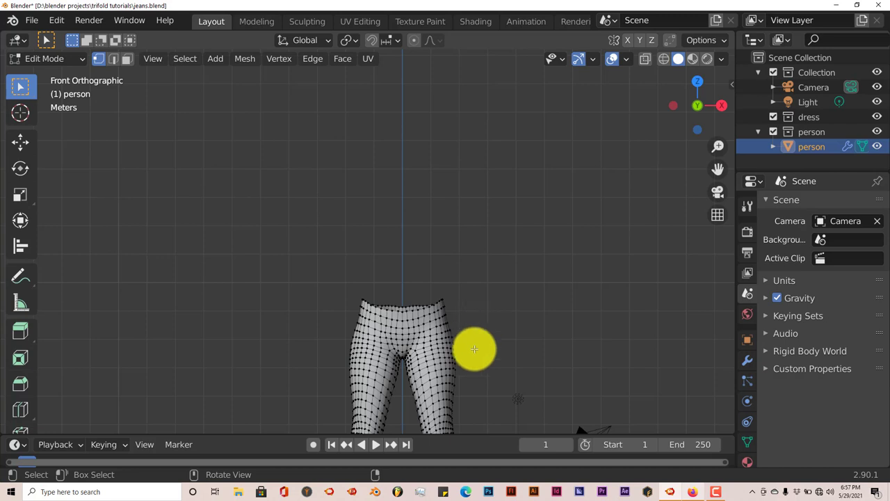
# Flatten the open edge loop at the waist by scaling it to 0 along the global Z axis.
pyautogui.press('shift')
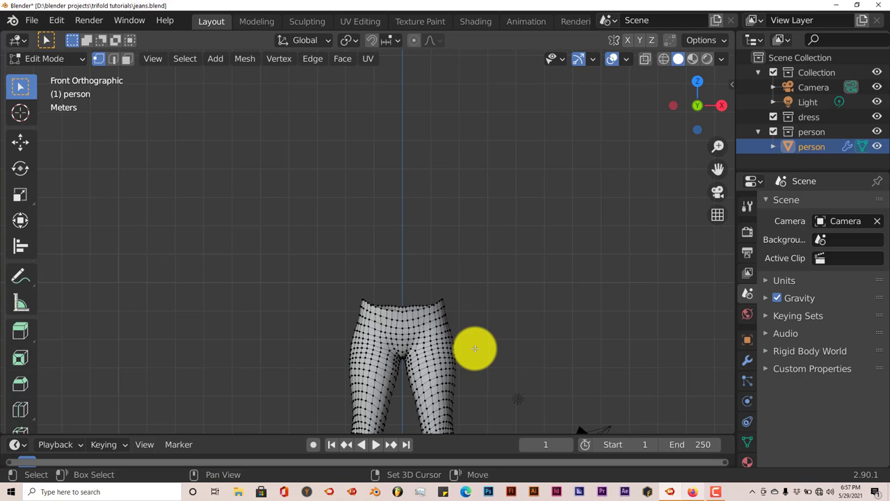
pyautogui.keyDown('shift'); pyautogui.moveTo(479, 338); pyautogui.dragTo(478, 222, button='middle'); pyautogui.keyUp('shift')
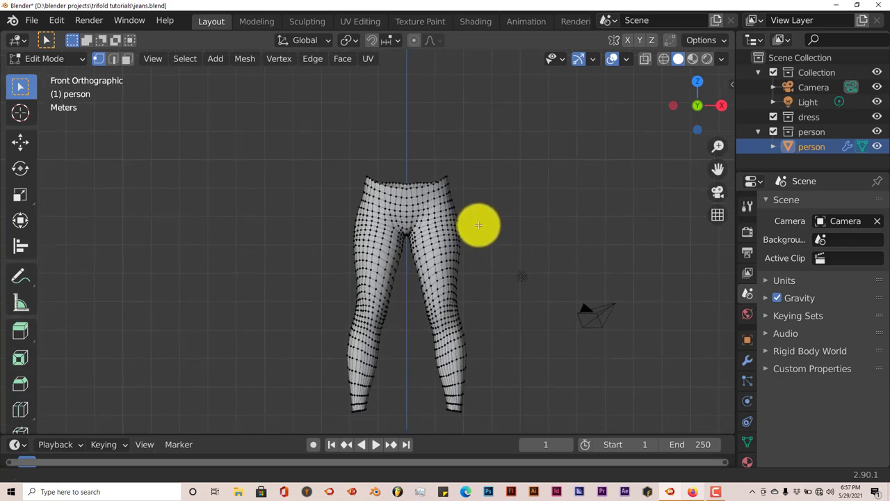
pyautogui.scroll(2, 476, 229)
pyautogui.scroll(1, 476, 230)
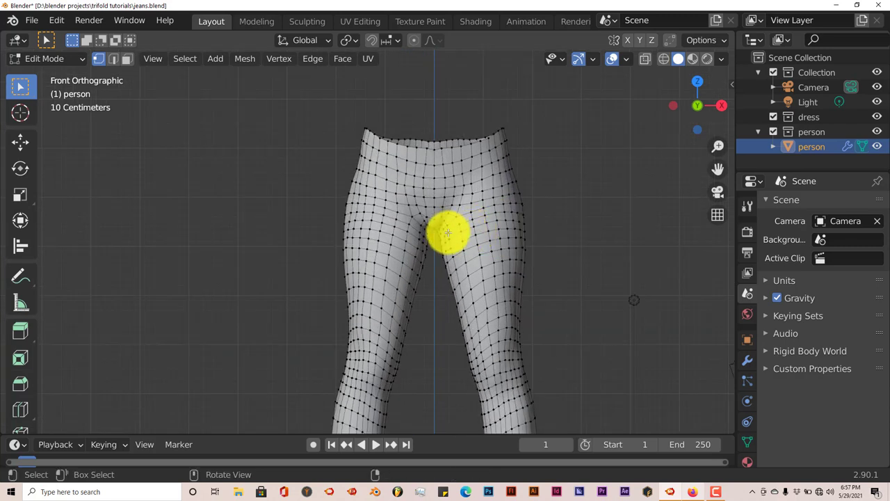
pyautogui.keyDown('alt'); pyautogui.click(402, 145); pyautogui.keyUp('alt')
pyautogui.press('s')
pyautogui.press('z')
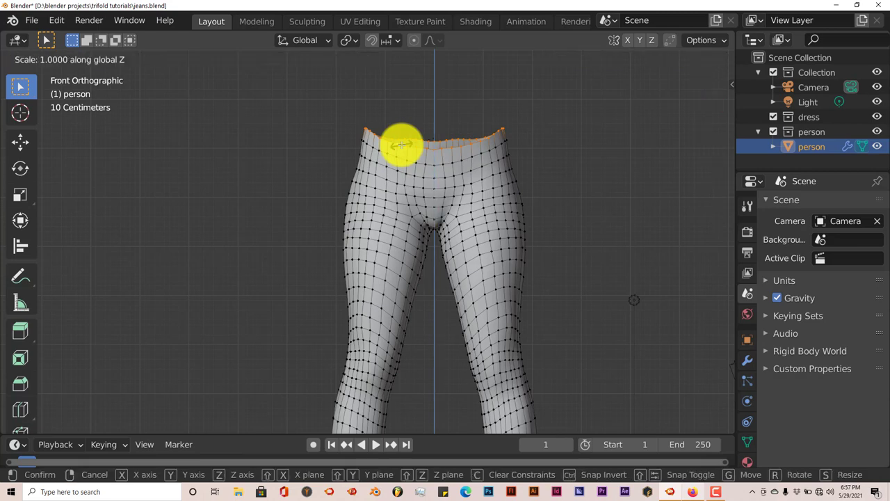
pyautogui.press('0')
pyautogui.press('Return')
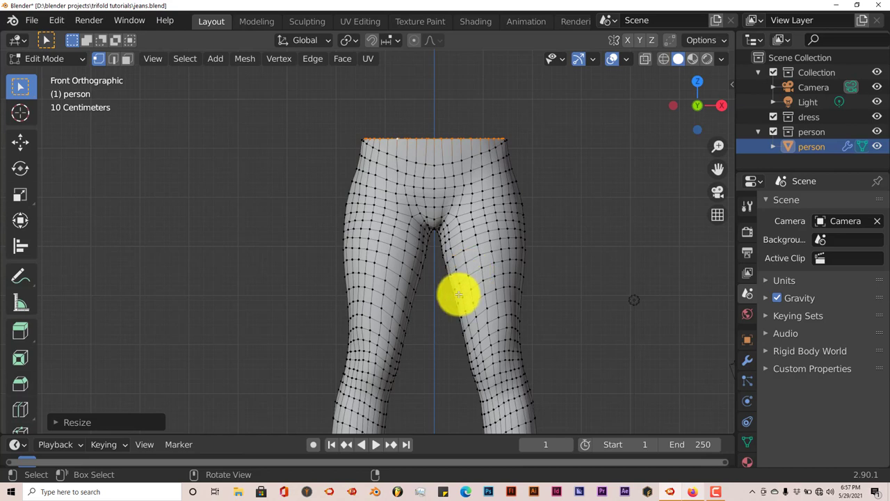
# Flatten the open edge loop at the ankle of the +X side leg by scaling it to 0 along Z.
pyautogui.scroll(-3, 464, 307)
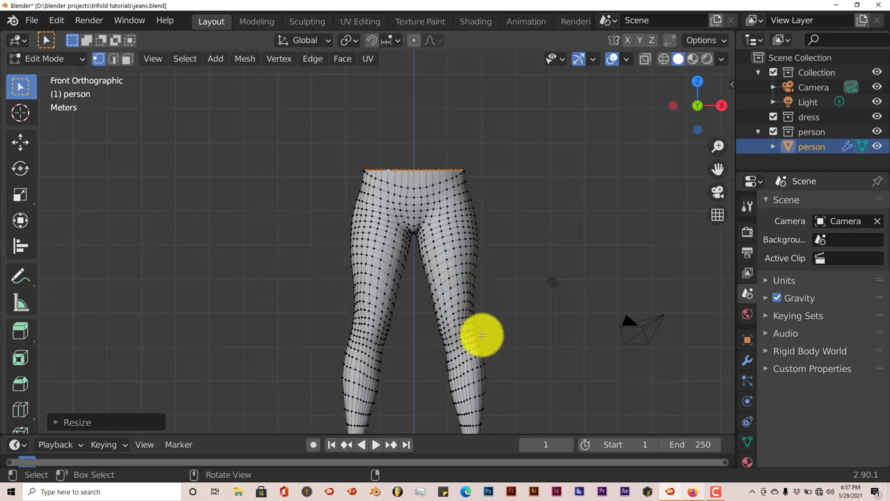
pyautogui.keyDown('shift'); pyautogui.moveTo(467, 341); pyautogui.dragTo(468, 217, button='middle'); pyautogui.keyUp('shift')
pyautogui.keyDown('shift'); pyautogui.moveTo(504, 353); pyautogui.dragTo(469, 249, button='middle'); pyautogui.keyUp('shift')
pyautogui.scroll(3, 477, 258)
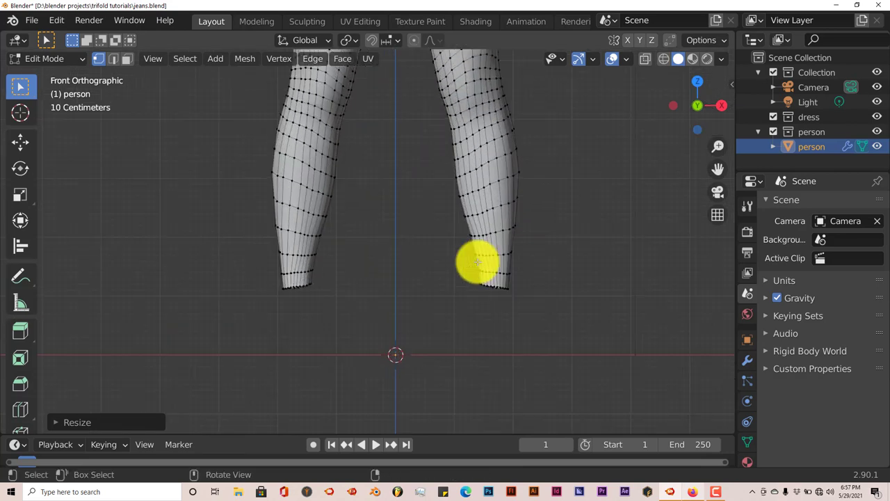
pyautogui.scroll(1, 528, 325)
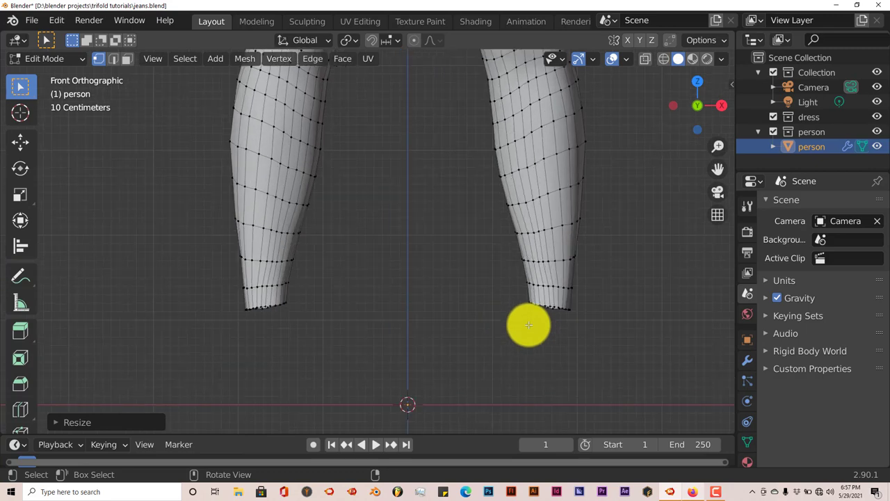
pyautogui.keyDown('alt'); pyautogui.click(543, 305); pyautogui.keyUp('alt')
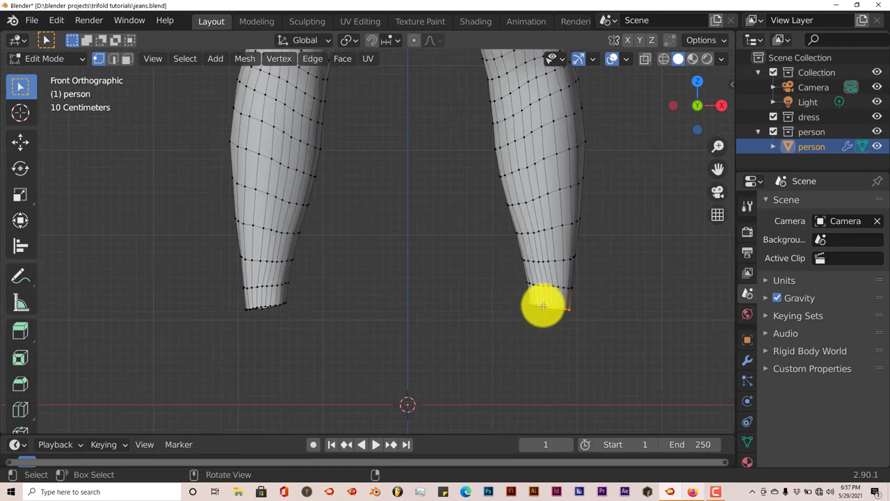
pyautogui.press('s')
pyautogui.press('z')
pyautogui.press('0')
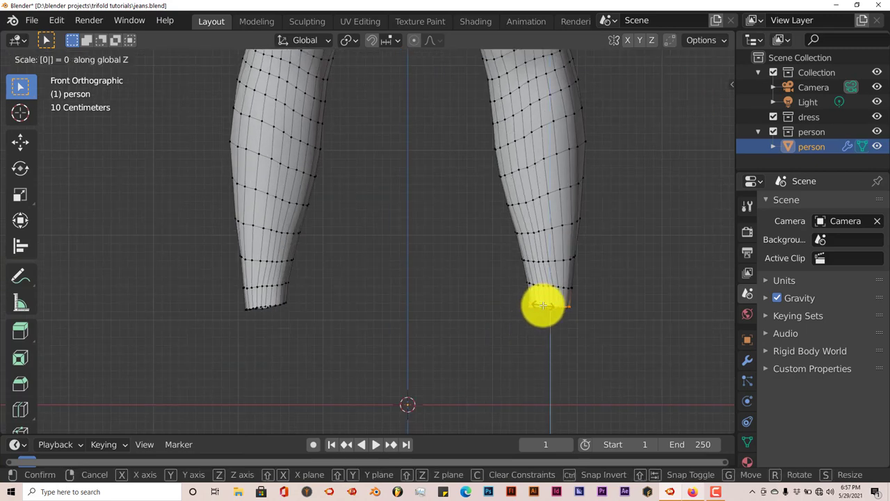
pyautogui.press('Return')
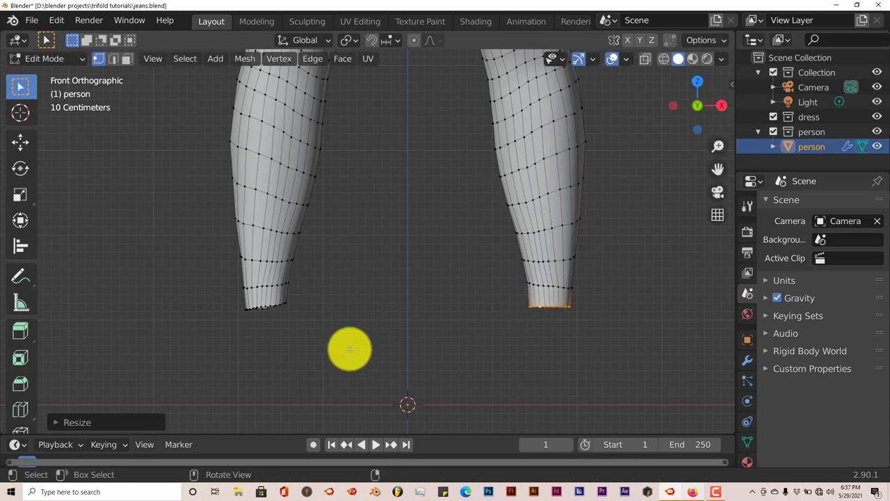
# Flatten the open ankle edge loop of the -X side leg with a Z scale of 0.
pyautogui.keyDown('shift'); pyautogui.moveTo(272, 334); pyautogui.dragTo(388, 314, button='middle'); pyautogui.keyUp('shift')
pyautogui.scroll(1, 388, 314)
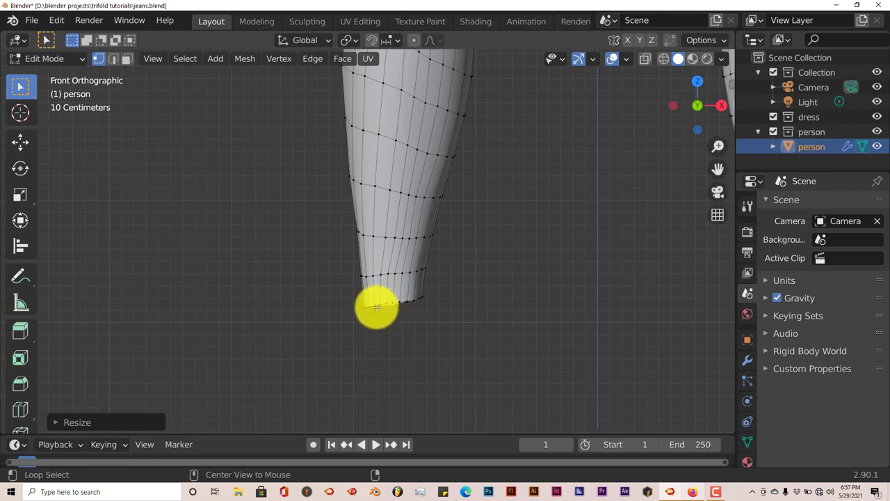
pyautogui.keyDown('alt'); pyautogui.click(376, 304); pyautogui.keyUp('alt')
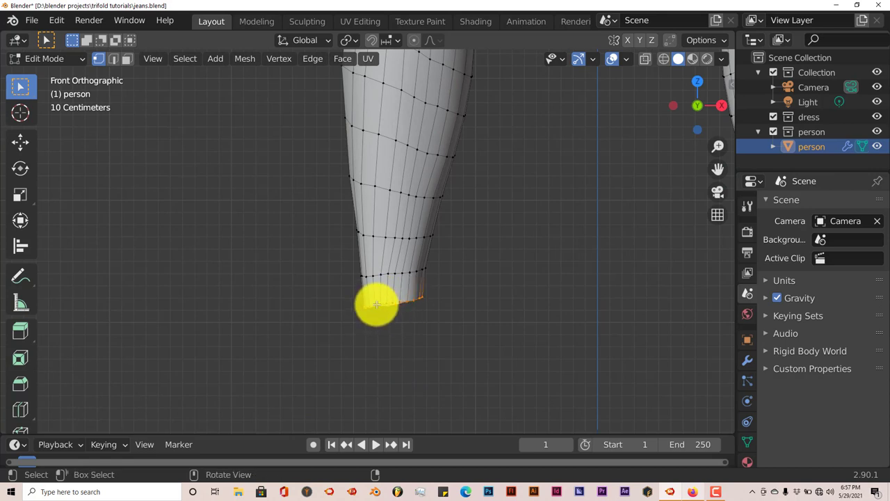
pyautogui.press('s')
pyautogui.press('z')
pyautogui.press('0')
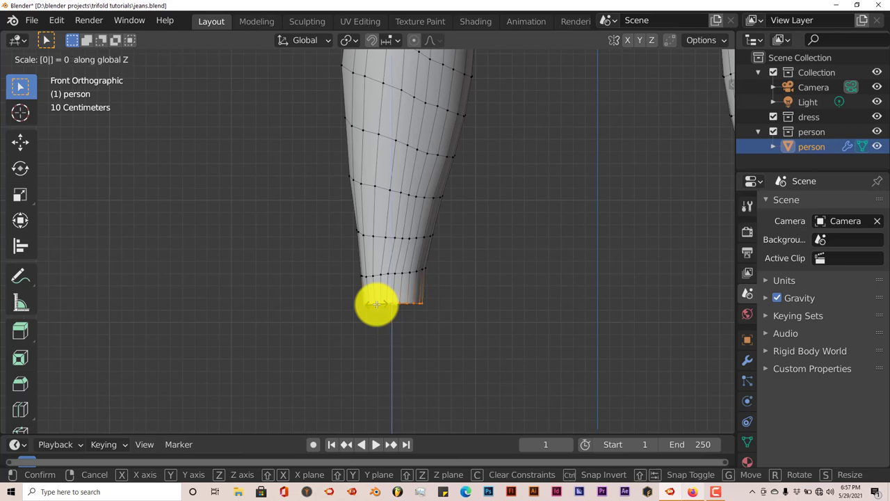
pyautogui.press('Return')
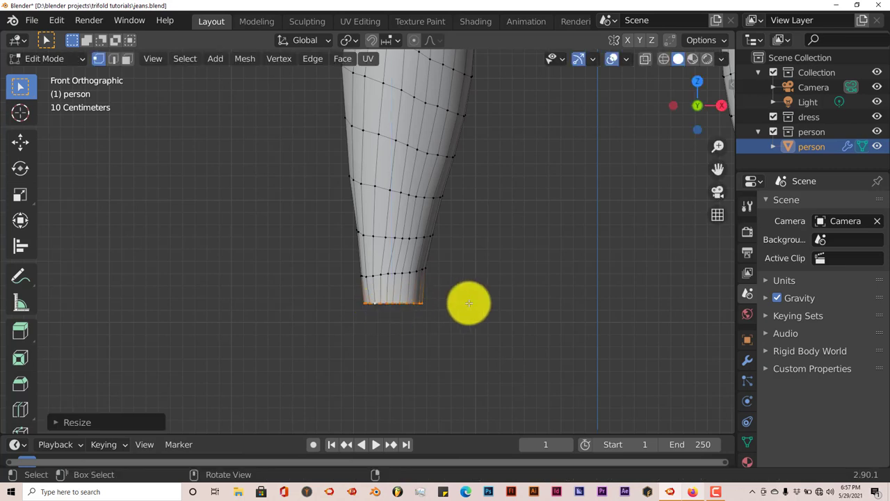
# Examine the trimmed leg mesh from the front, from the ankle hems up to the crotch and waist.
pyautogui.scroll(-1, 467, 302)
pyautogui.scroll(-1, 473, 285)
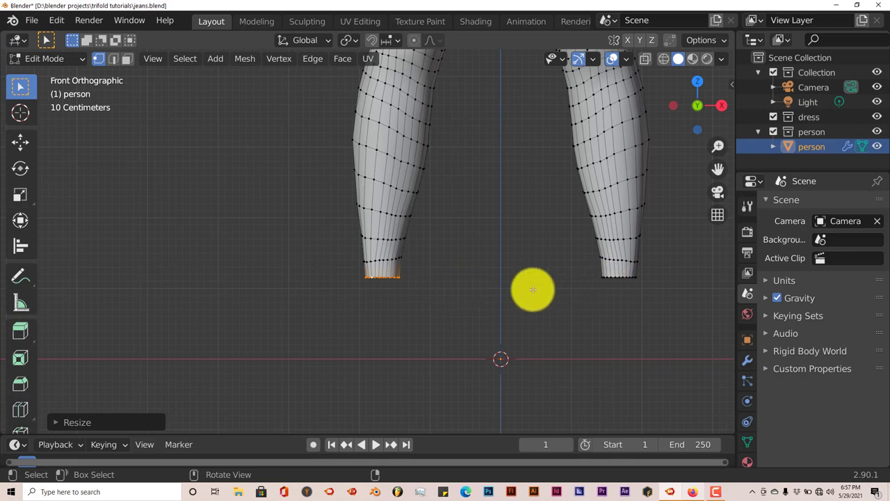
pyautogui.scroll(-1, 518, 262)
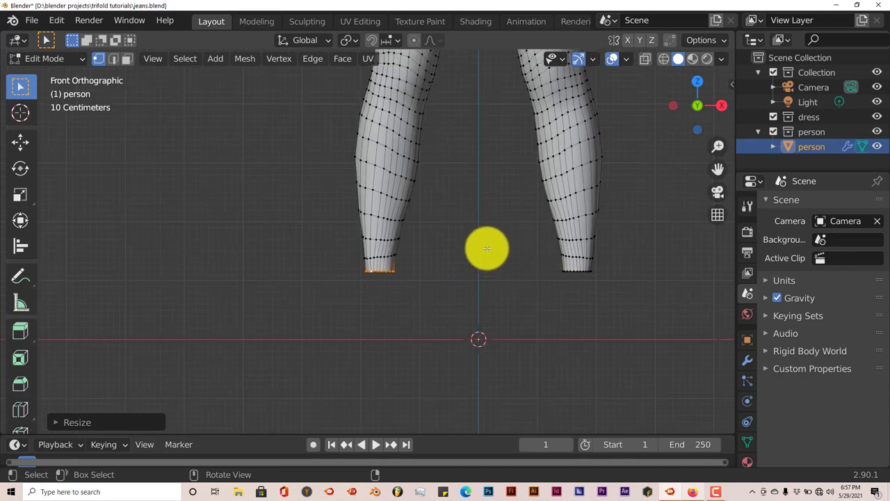
pyautogui.keyDown('shift'); pyautogui.scroll(2, 469, 232); pyautogui.keyUp('shift')
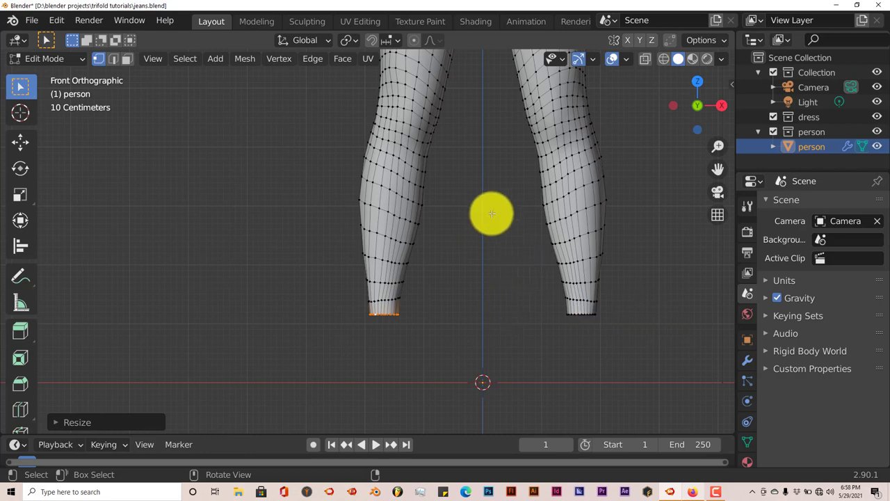
pyautogui.keyDown('shift'); pyautogui.scroll(3, 485, 324); pyautogui.keyUp('shift')
pyautogui.scroll(-1, 487, 318)
pyautogui.keyDown('shift'); pyautogui.scroll(-1, 491, 304); pyautogui.keyUp('shift')
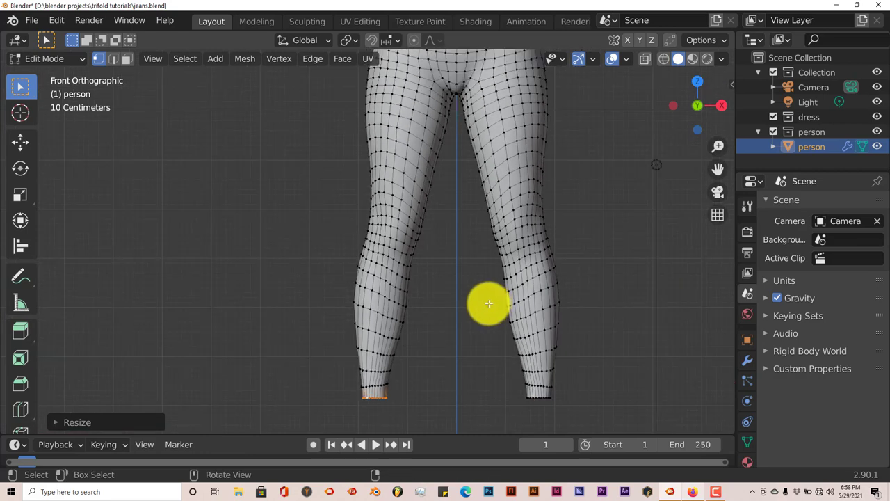
pyautogui.keyDown('shift'); pyautogui.moveTo(464, 288); pyautogui.dragTo(448, 363, button='middle'); pyautogui.keyUp('shift')
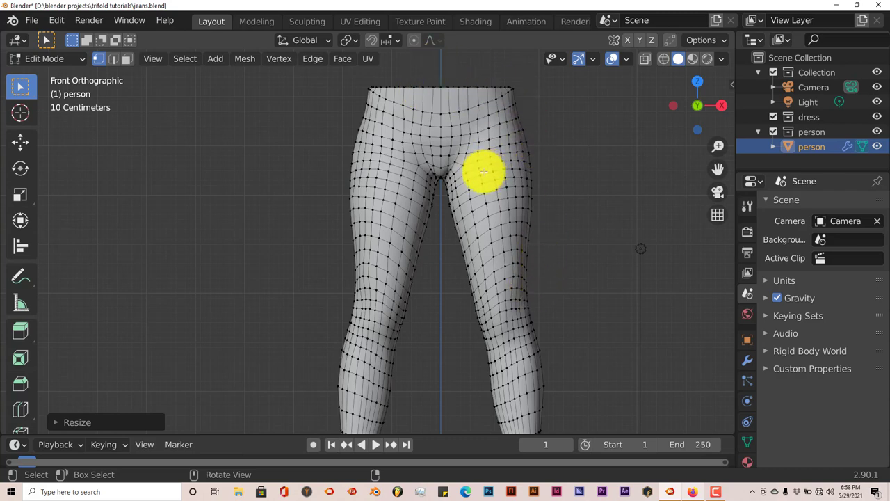
pyautogui.scroll(1, 435, 123)
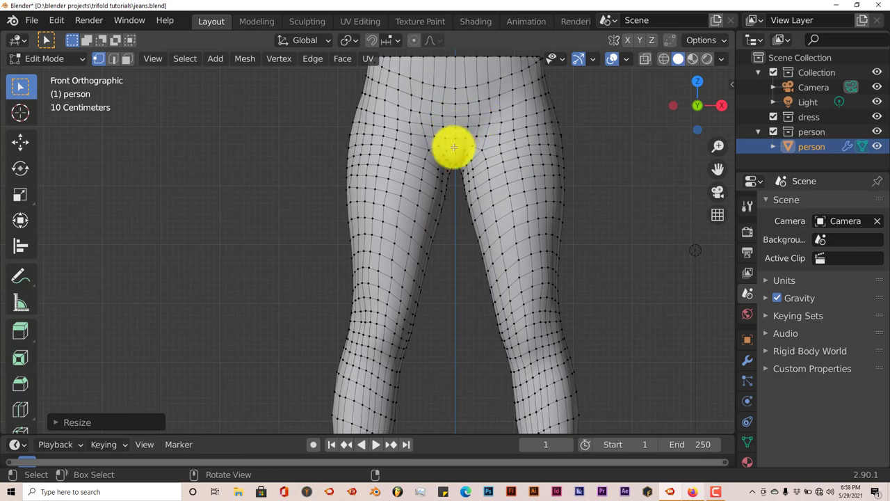
# Enable X-axis mirroring and move the waist-edge vertex just beside the -X side of the centre line slightly outward along X.
pyautogui.keyDown('shift'); pyautogui.moveTo(453, 143); pyautogui.dragTo(452, 226, button='middle'); pyautogui.keyUp('shift')
pyautogui.scroll(1, 439, 195)
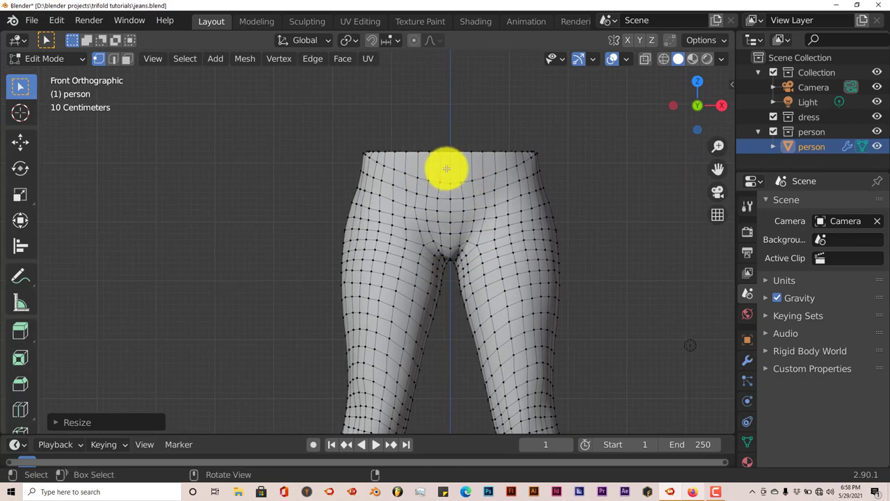
pyautogui.scroll(1, 452, 165)
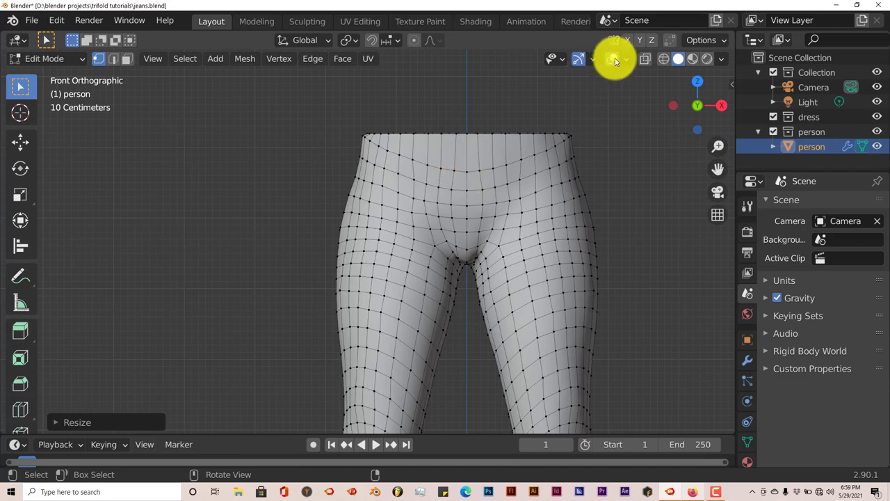
pyautogui.click(628, 40)
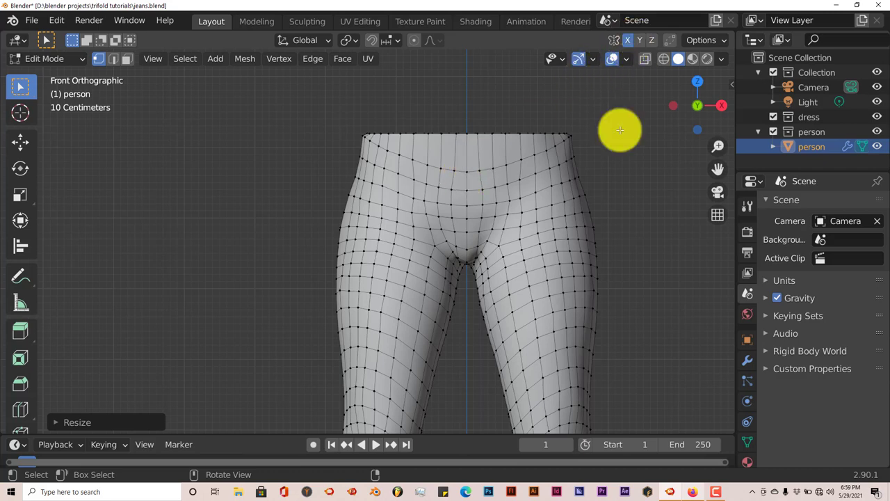
pyautogui.click(456, 139)
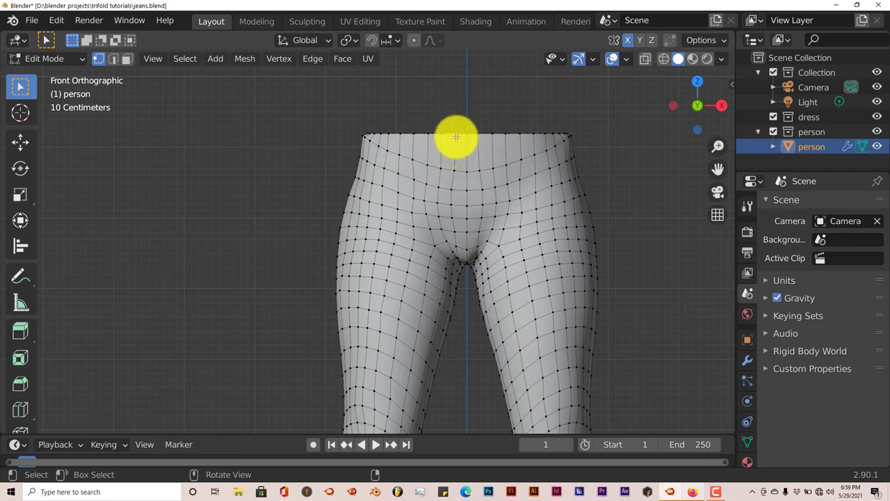
pyautogui.click(20, 146)
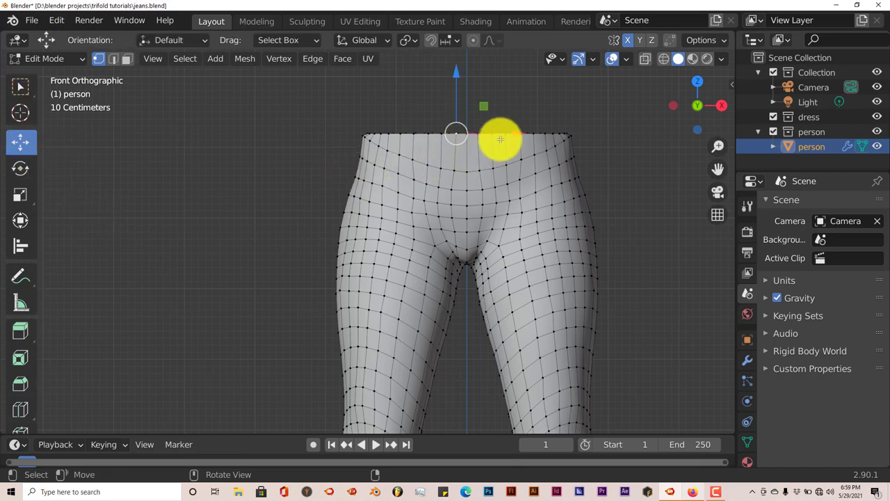
pyautogui.moveTo(513, 133); pyautogui.dragTo(500, 171)
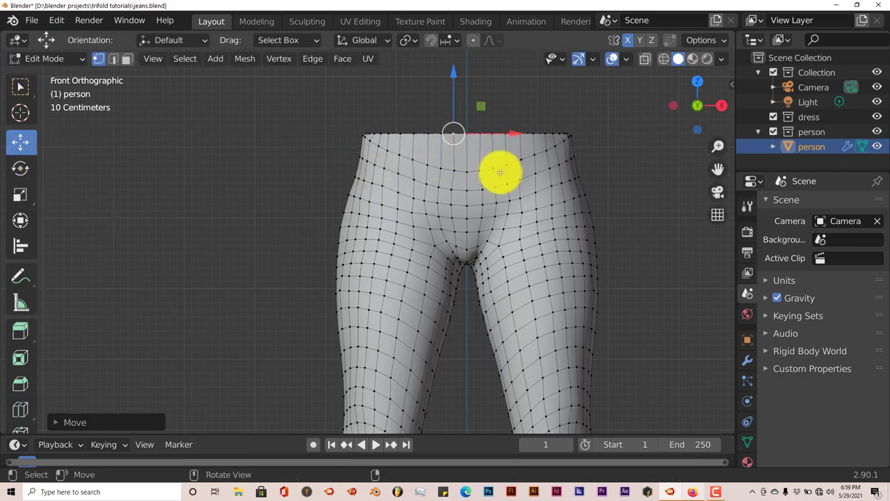
# Move the vertex directly below it, in the next row down, slightly outward along X.
pyautogui.scroll(3, 500, 172)
pyautogui.keyDown('shift'); pyautogui.moveTo(497, 174); pyautogui.dragTo(361, 325, button='middle'); pyautogui.keyUp('shift')
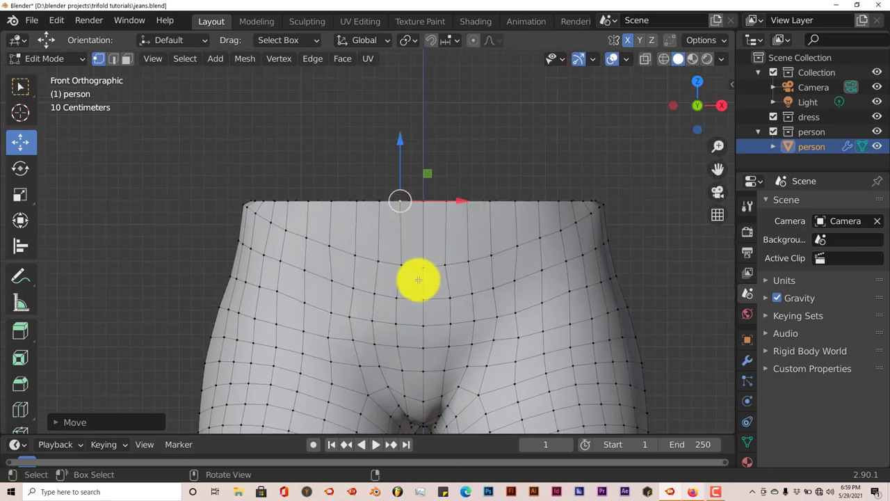
pyautogui.scroll(1, 418, 279)
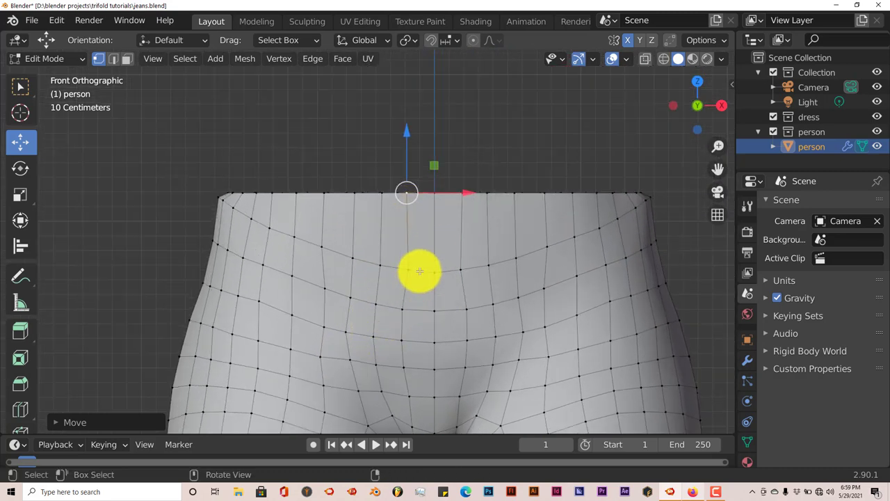
pyautogui.click(409, 271)
pyautogui.moveTo(464, 265); pyautogui.dragTo(455, 269)
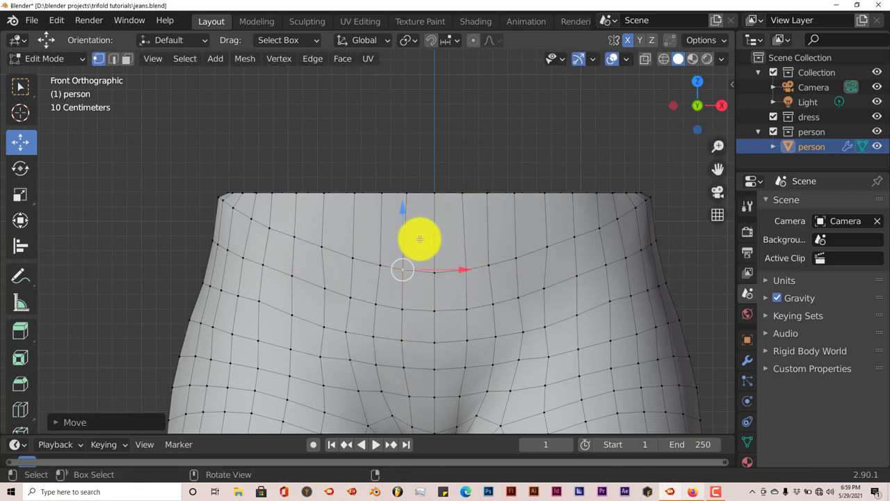
# Move the waist-edge vertex further outward along X to align it above the vertex below, and turn off X-axis mirroring.
pyautogui.click(411, 194)
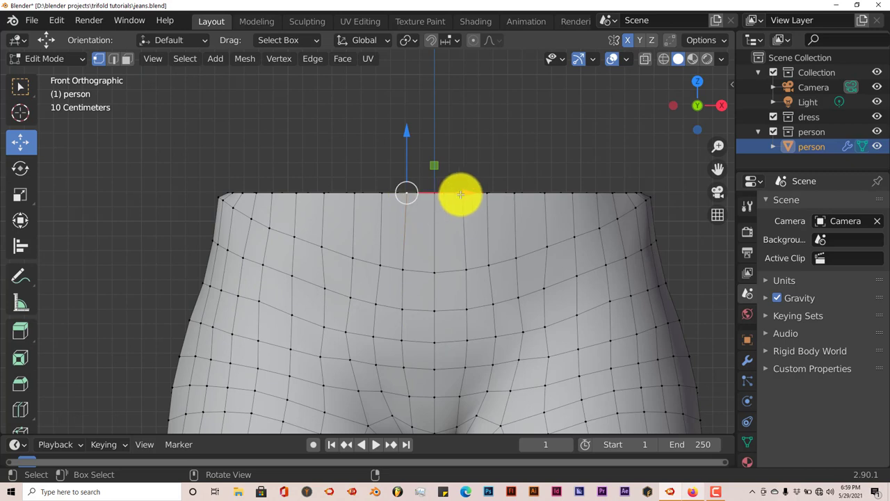
pyautogui.moveTo(459, 193); pyautogui.dragTo(451, 202)
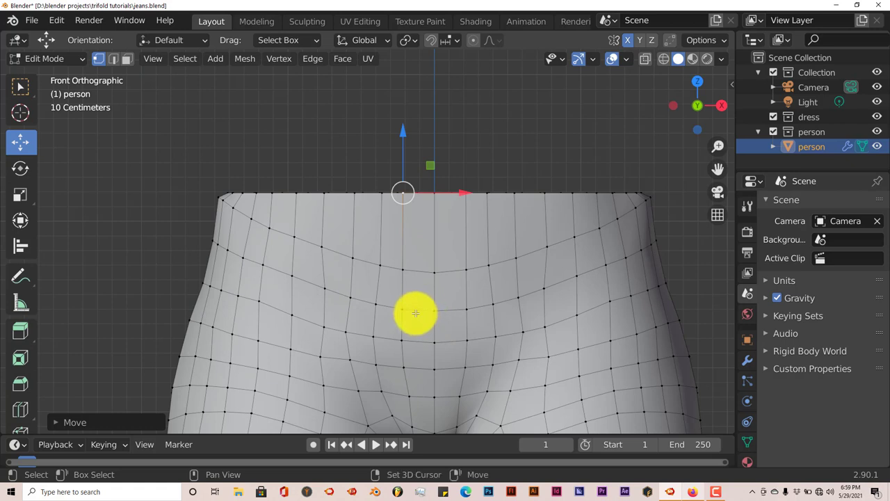
pyautogui.keyDown('shift'); pyautogui.moveTo(413, 312); pyautogui.dragTo(413, 292, button='middle'); pyautogui.keyUp('shift')
pyautogui.click(628, 40)
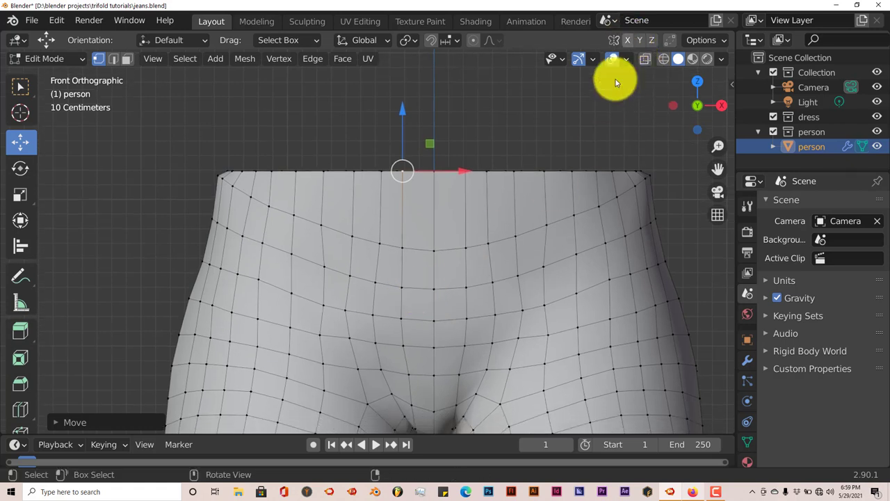
# In face select mode, select the column of seven front faces beside the centre line on the -X side, from waist to crotch.
pyautogui.keyDown('shift'); pyautogui.moveTo(441, 263); pyautogui.dragTo(446, 247, button='middle'); pyautogui.keyUp('shift')
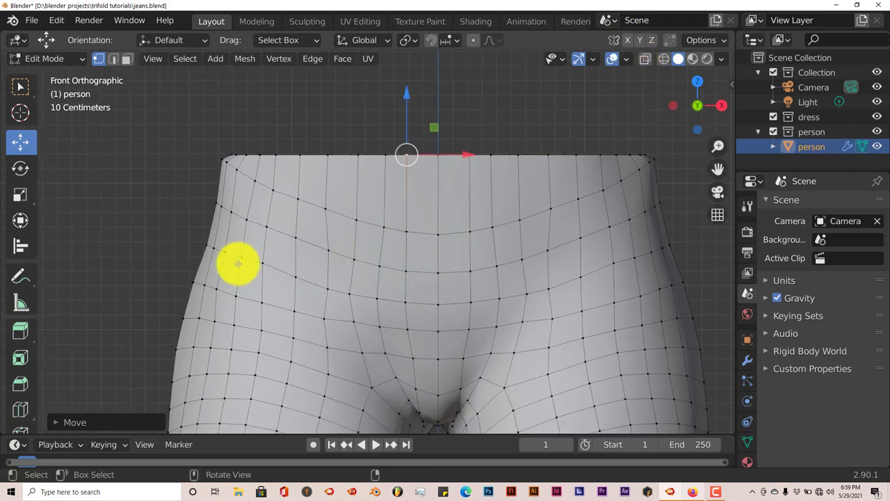
pyautogui.click(126, 61)
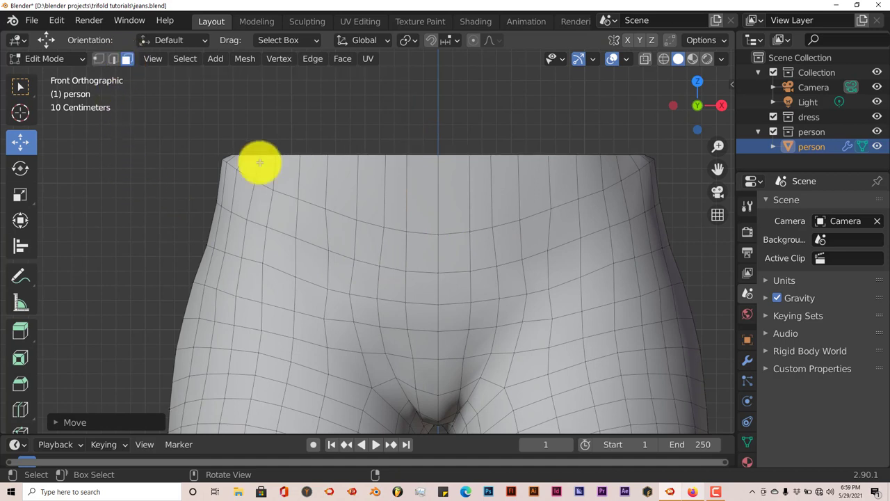
pyautogui.click(425, 187)
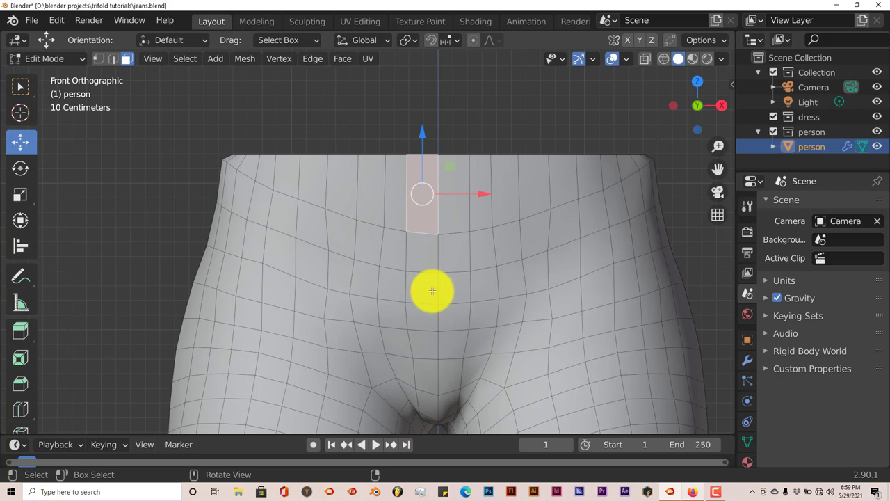
pyautogui.keyDown('shift'); pyautogui.moveTo(428, 298); pyautogui.dragTo(436, 236, button='middle'); pyautogui.keyUp('shift')
pyautogui.keyDown('shift'); pyautogui.click(422, 197); pyautogui.keyUp('shift')
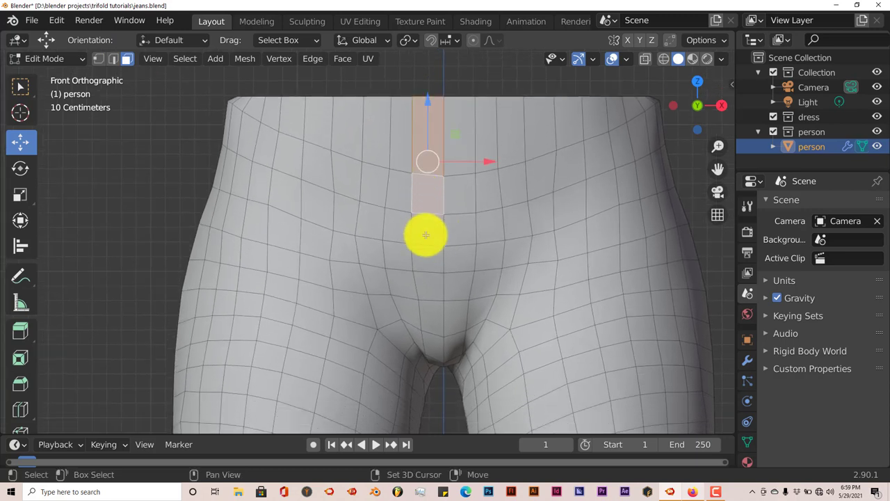
pyautogui.keyDown('shift'); pyautogui.click(424, 230); pyautogui.keyUp('shift')
pyautogui.keyDown('shift'); pyautogui.click(426, 260); pyautogui.keyUp('shift')
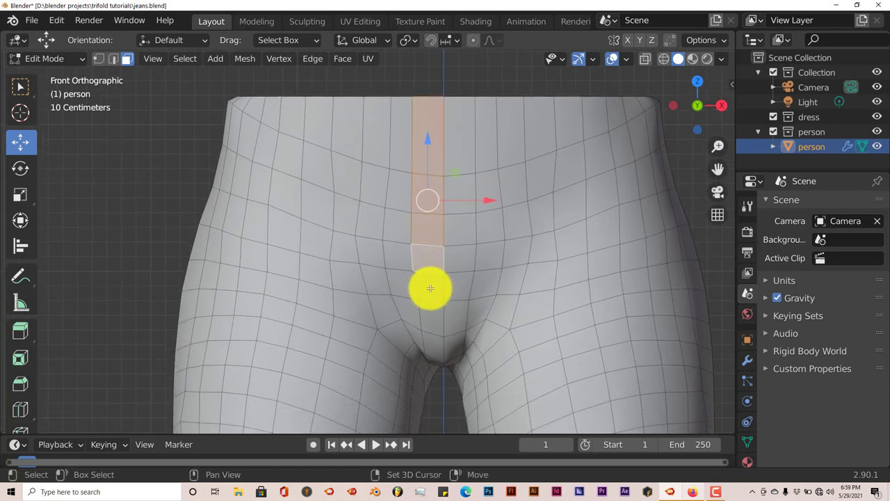
pyautogui.keyDown('shift'); pyautogui.click(429, 288); pyautogui.keyUp('shift')
pyautogui.keyDown('shift'); pyautogui.click(430, 316); pyautogui.keyUp('shift')
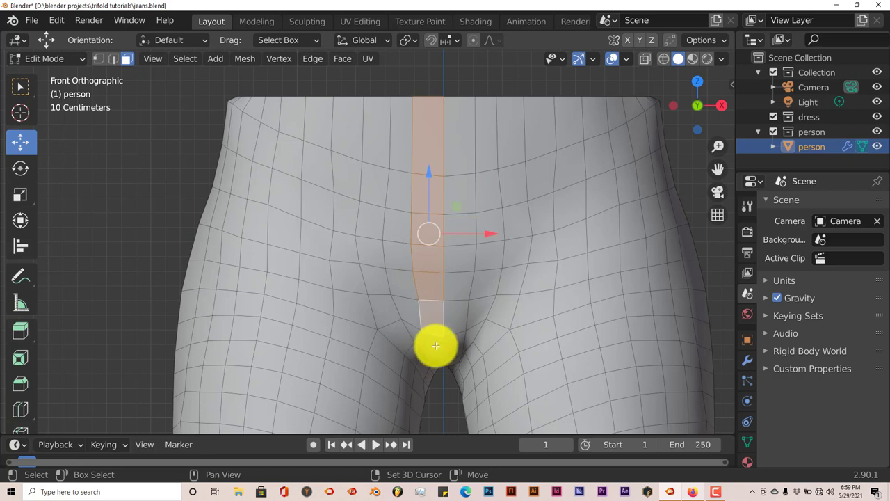
pyautogui.keyDown('shift'); pyautogui.click(436, 346); pyautogui.keyUp('shift')
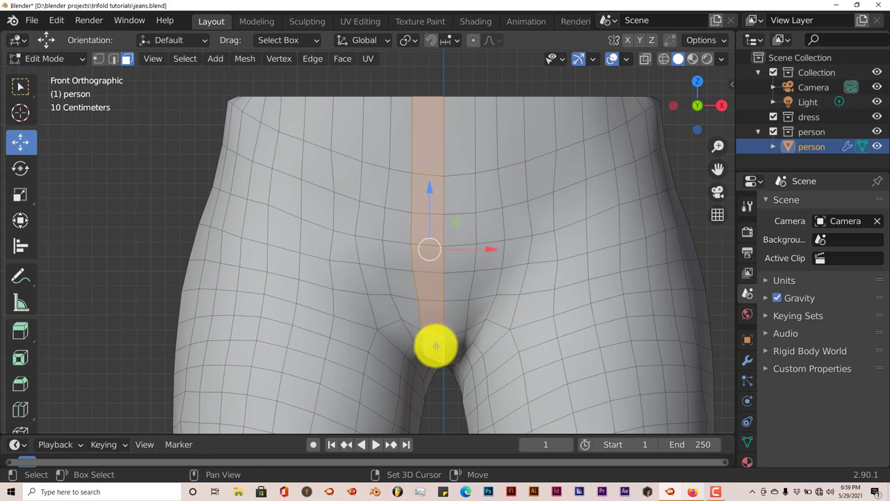
# Extrude the selected fly strip in place twice and pull the new faces slightly forward along the Y axis.
pyautogui.press('e')
pyautogui.rightClick(445, 282)
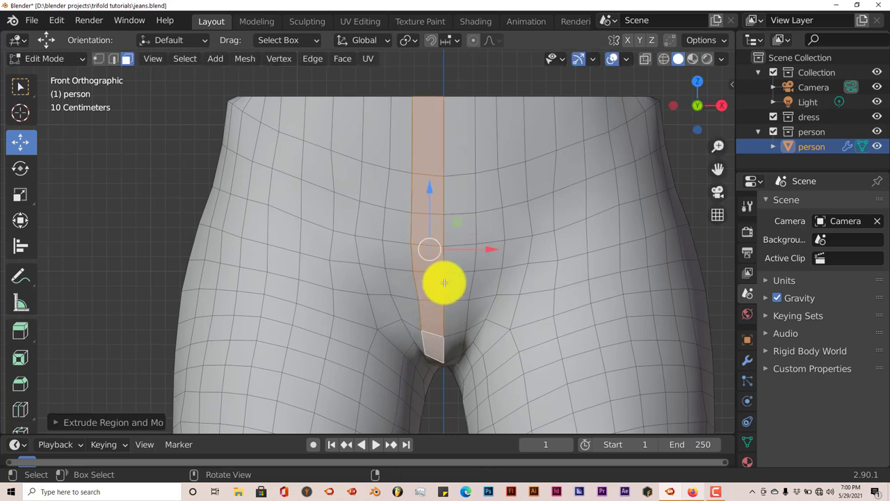
pyautogui.press('e')
pyautogui.rightClick(443, 283)
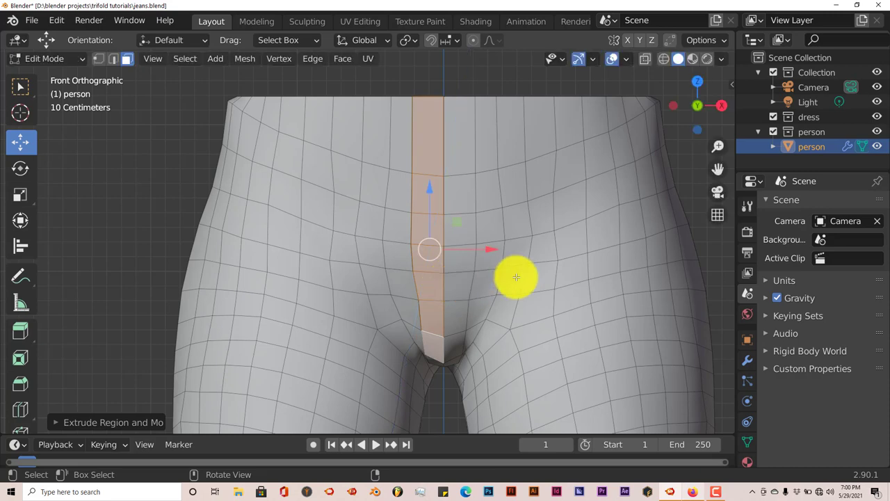
pyautogui.moveTo(569, 290); pyautogui.dragTo(459, 300, button='middle')
pyautogui.scroll(-5, 469, 306)
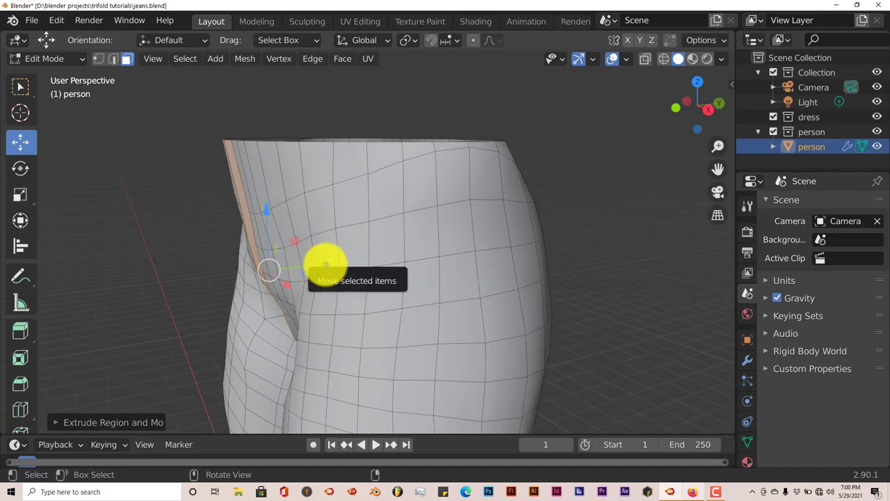
pyautogui.moveTo(324, 262); pyautogui.dragTo(322, 264)
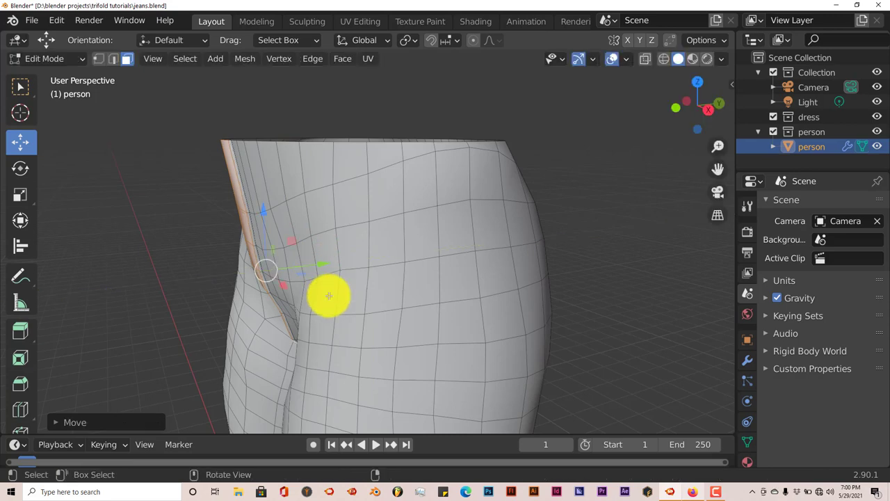
pyautogui.press('KP_1')
pyautogui.press('Tab')
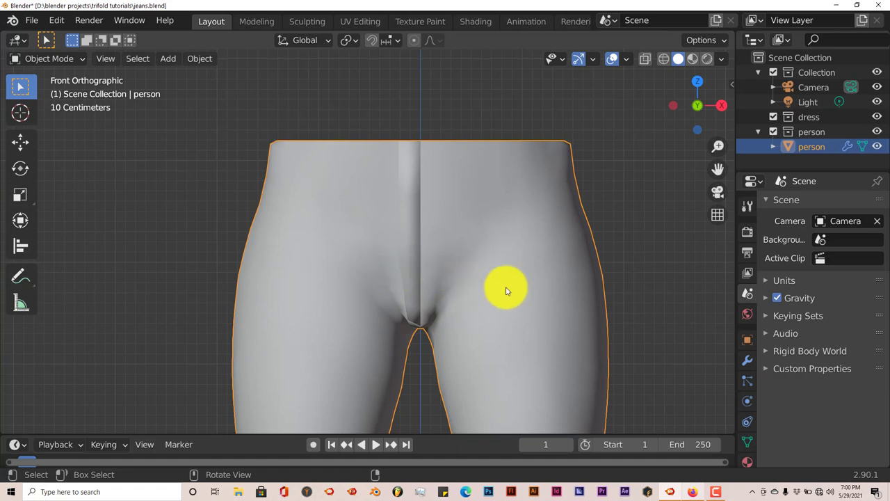
pyautogui.hotkey('shift', 'a')
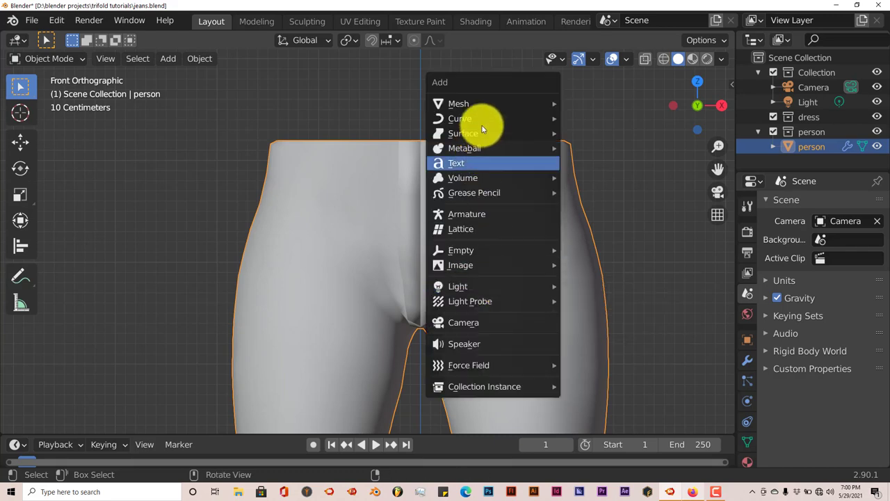
pyautogui.moveTo(493, 103)
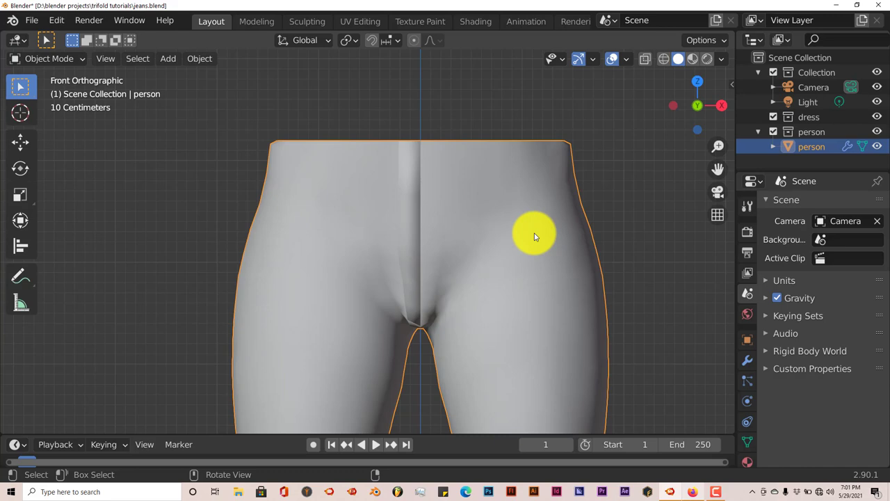
# In Edit Mode from the right view, select an L-shaped patch of three faces just below the waist on the +X hip.
pyautogui.press('KP_3')
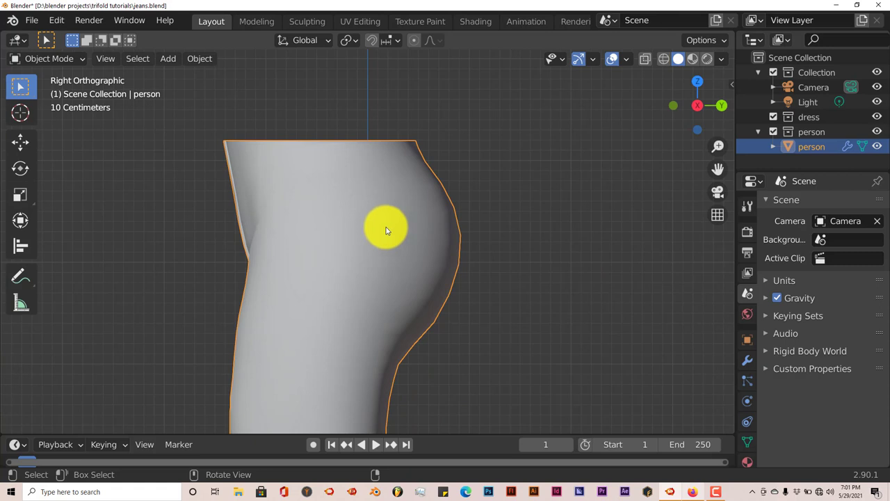
pyautogui.press('Tab')
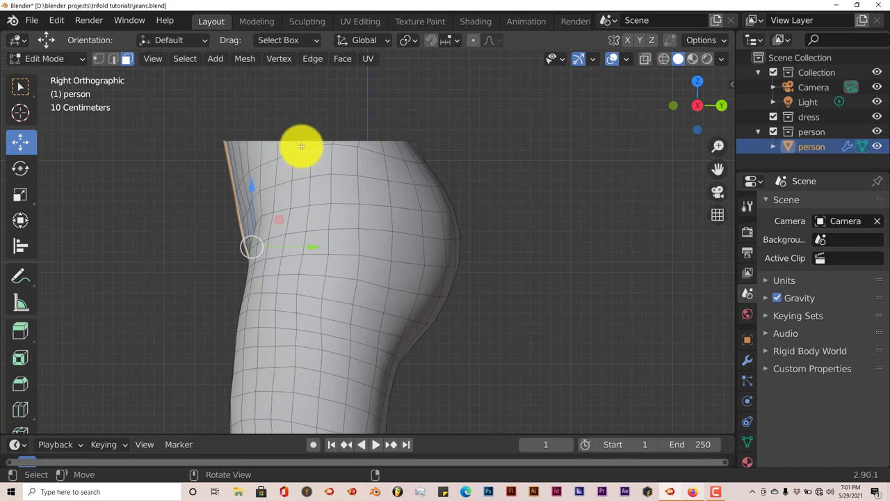
pyautogui.click(301, 146)
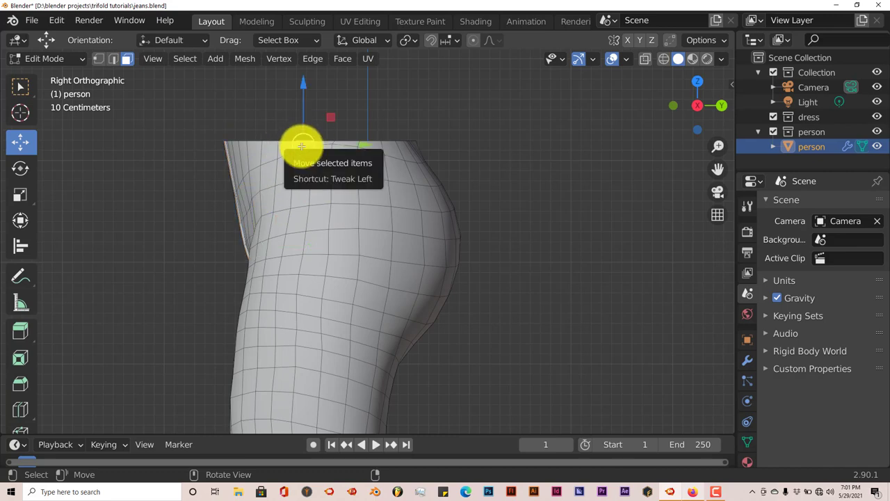
pyautogui.click(300, 167)
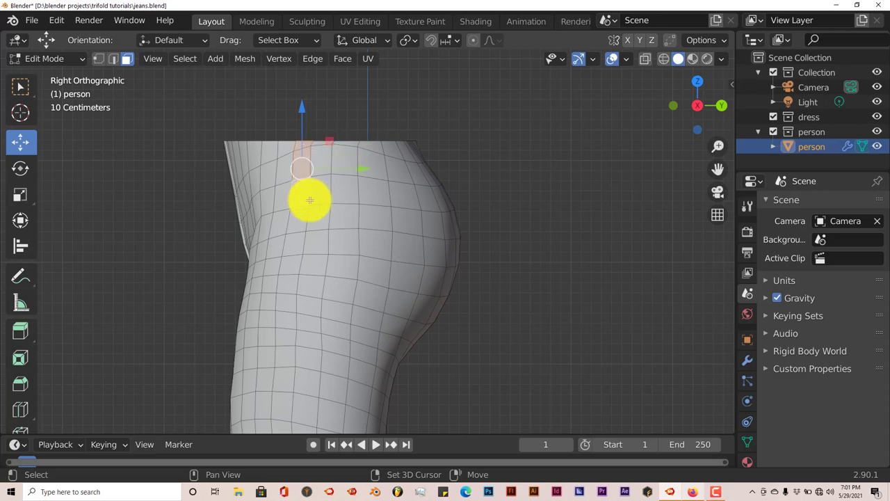
pyautogui.moveTo(318, 193); pyautogui.dragTo(320, 193)
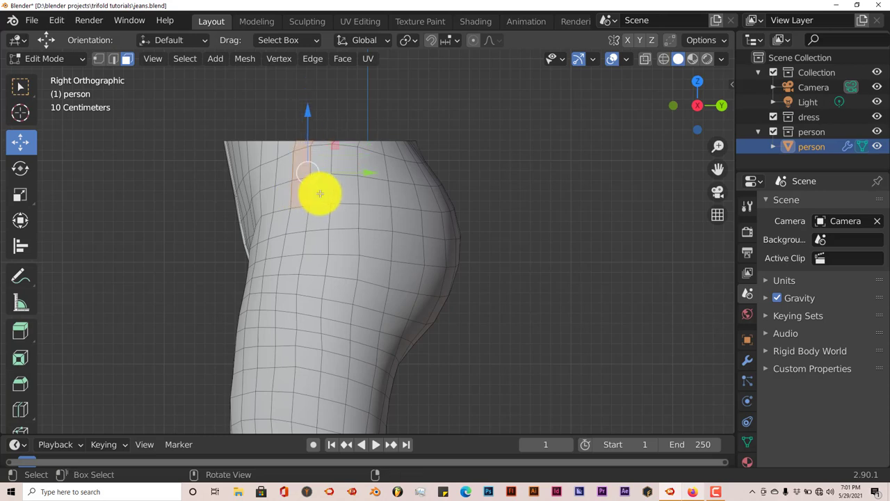
# Extrude the L-shaped hip patch in place twice and nudge the new faces slightly along the X axis.
pyautogui.press('e')
pyautogui.click(320, 193)
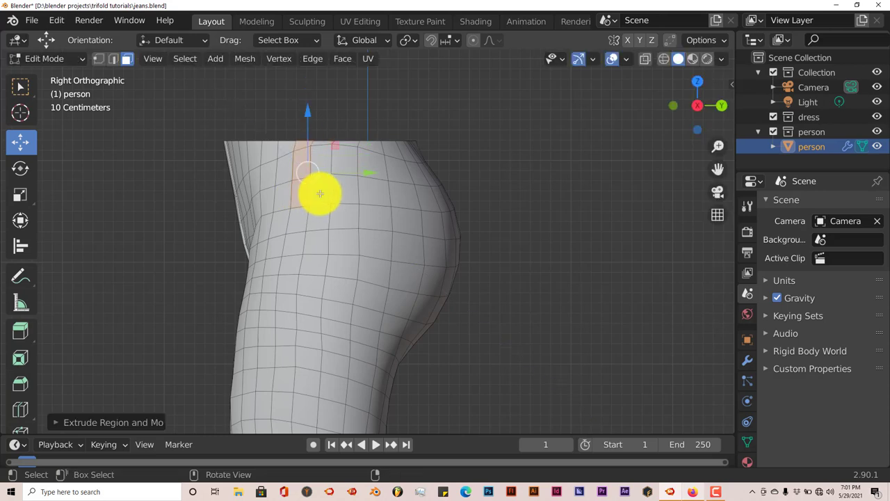
pyautogui.press('e')
pyautogui.click(318, 193)
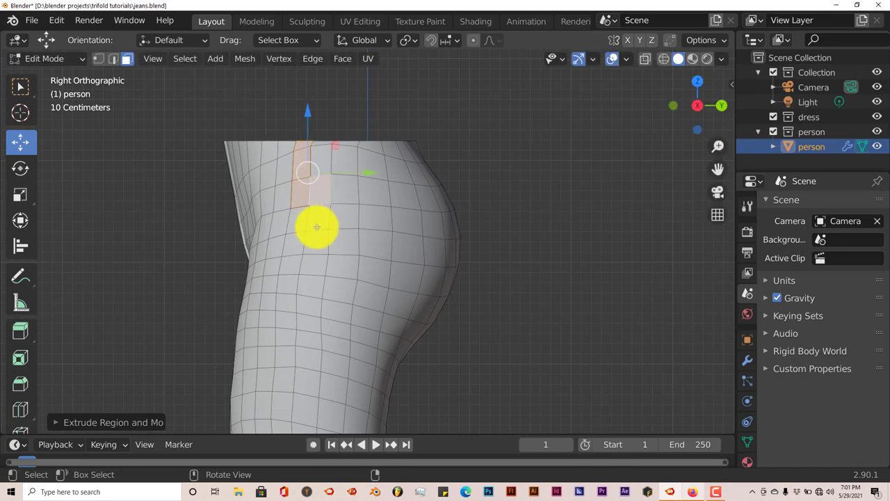
pyautogui.press('KP_1')
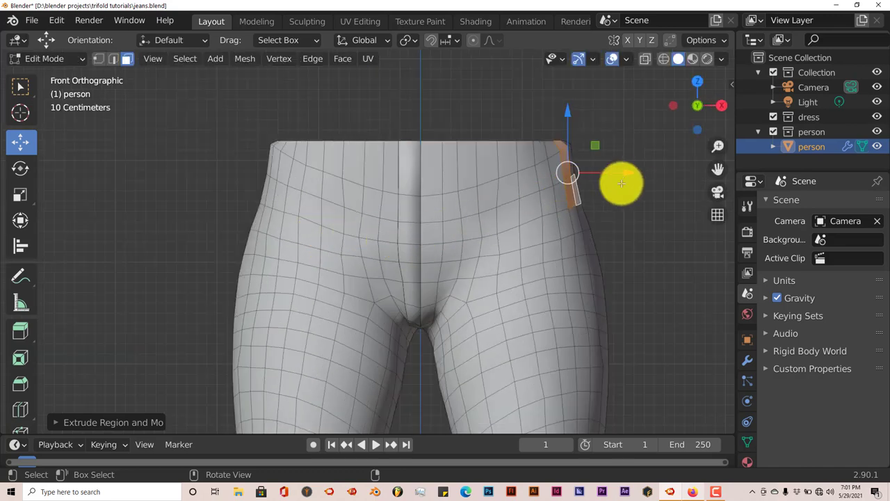
pyautogui.moveTo(629, 172); pyautogui.dragTo(629, 172)
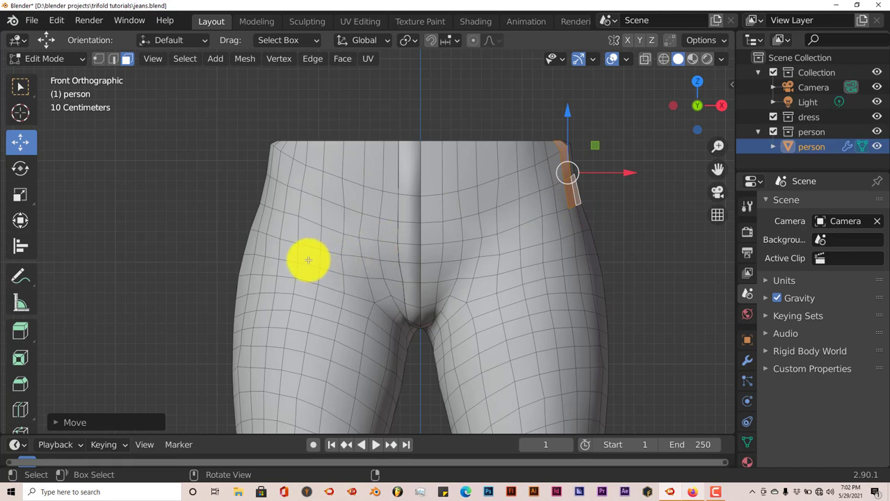
# From the left view, select an L-shaped patch of three faces just below the waist on the -X hip.
pyautogui.press('ctrl')
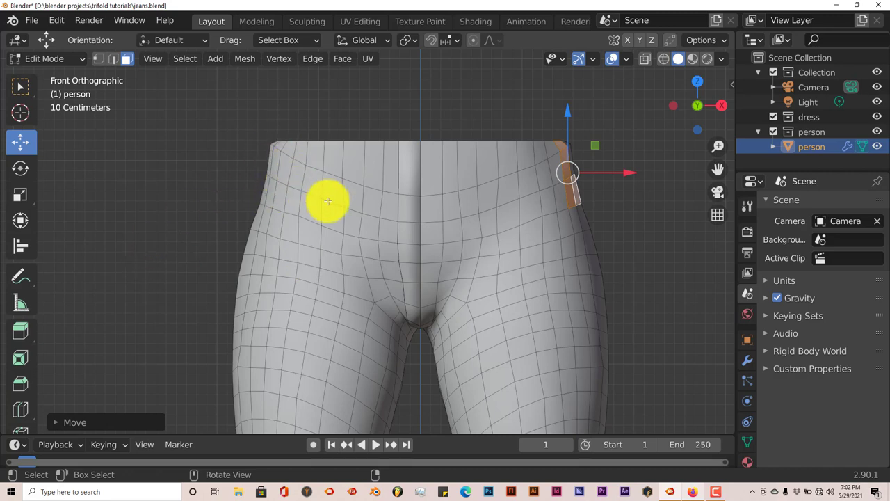
pyautogui.press('ctrl+KP_3')
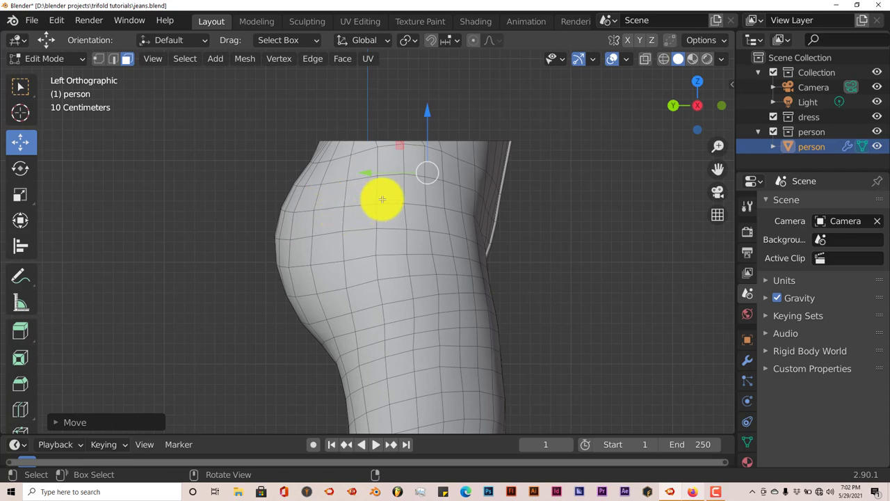
pyautogui.click(412, 144)
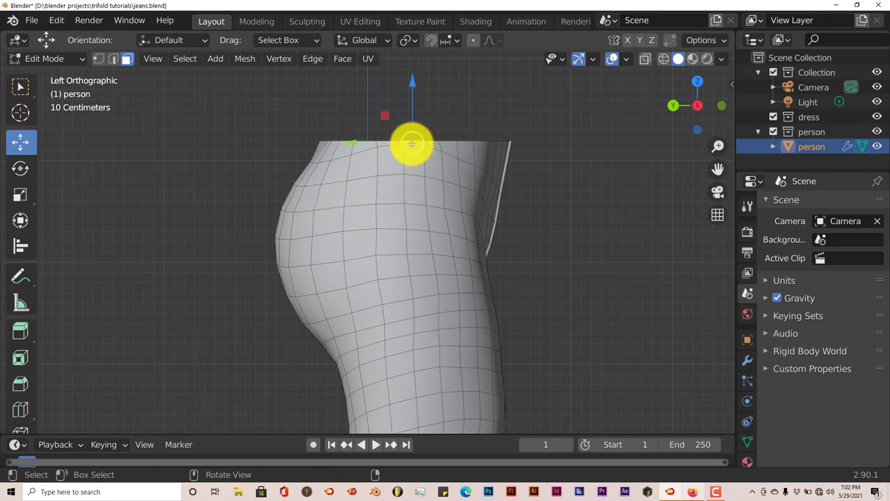
pyautogui.moveTo(413, 167)
pyautogui.mouseDown()
pyautogui.moveTo(409, 214)
pyautogui.moveTo(408, 153)
pyautogui.moveTo(410, 162)
pyautogui.mouseUp()
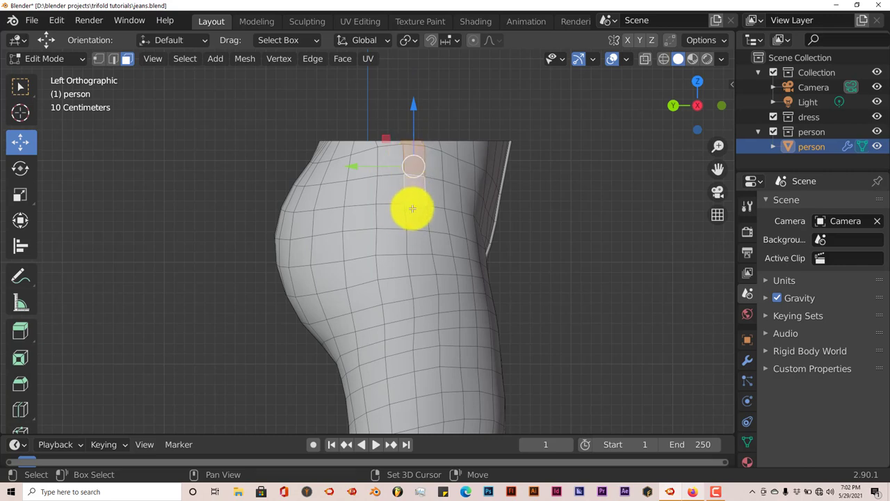
pyautogui.moveTo(457, 234); pyautogui.dragTo(207, 244, button='middle')
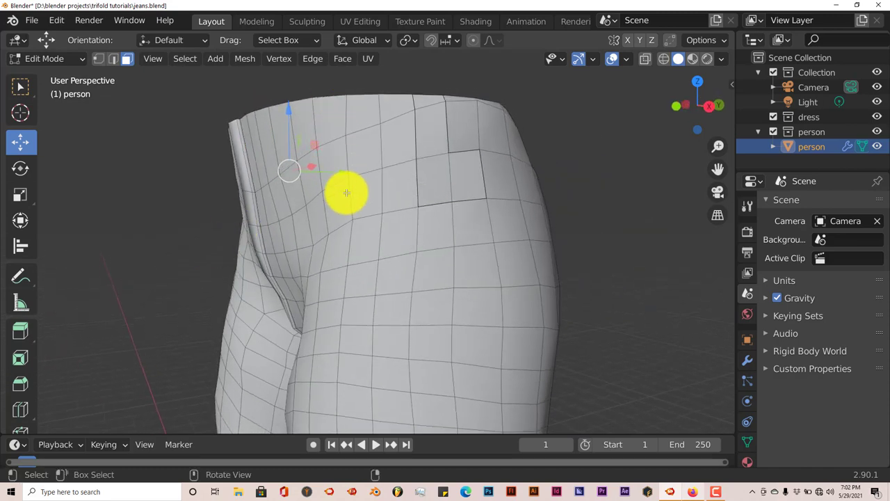
pyautogui.press('ctrl+KP_3')
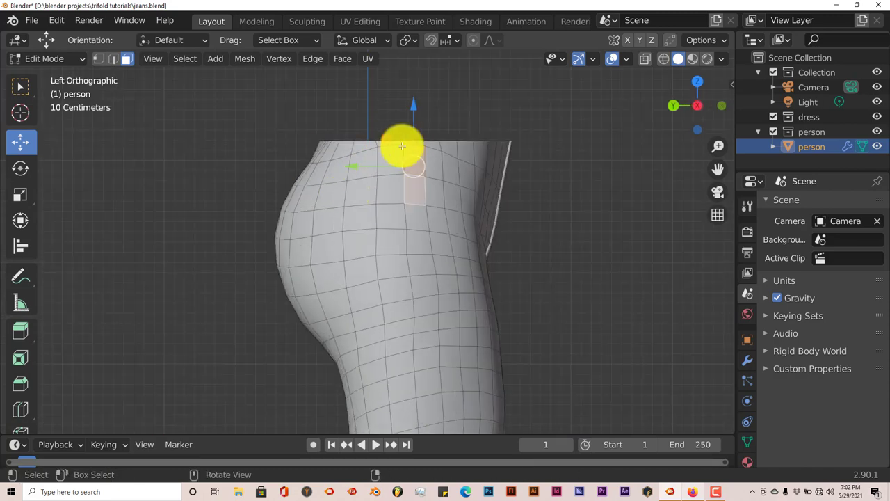
pyautogui.keyDown('shift'); pyautogui.click(413, 162); pyautogui.keyUp('shift')
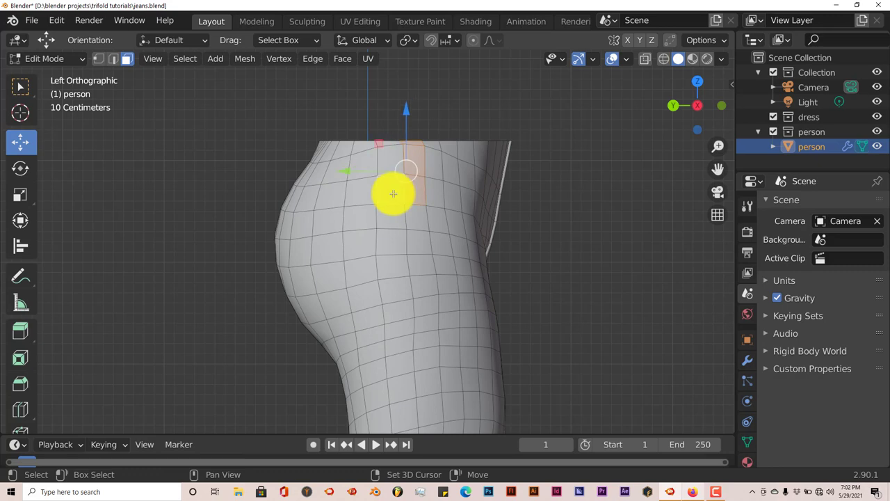
# Extrude the -X hip patch in place, nudge the new faces slightly outward along the X axis, and return to Object Mode.
pyautogui.press('e')
pyautogui.click(393, 194)
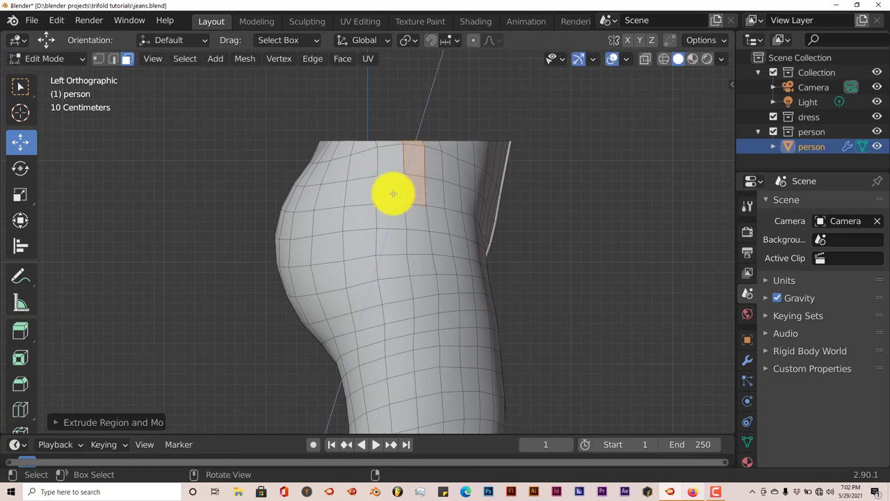
pyautogui.press('KP_1')
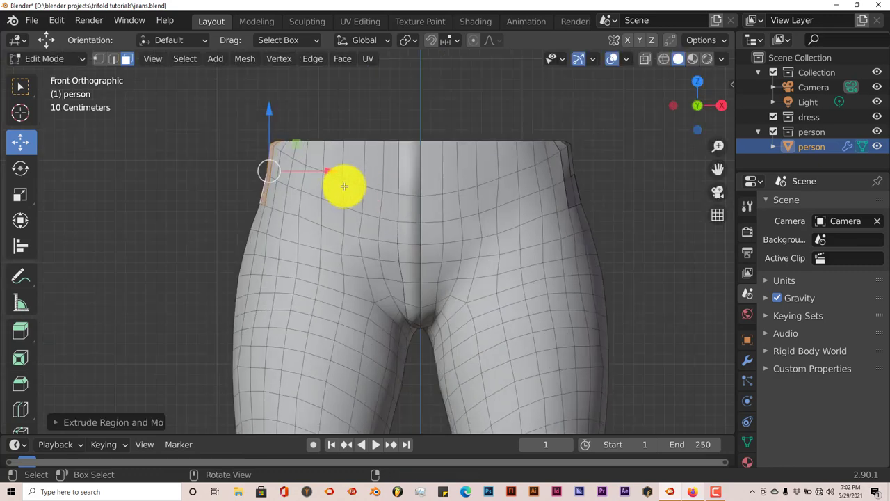
pyautogui.moveTo(334, 170); pyautogui.dragTo(331, 175)
pyautogui.press('Tab')
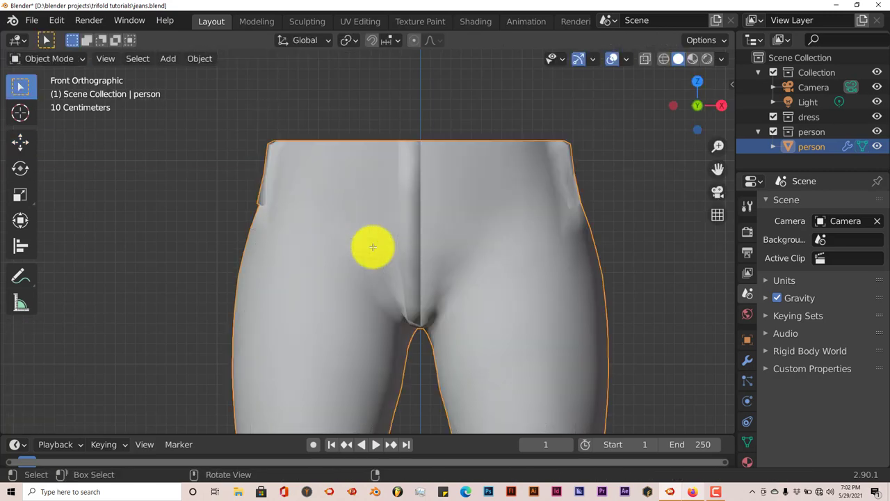
pyautogui.moveTo(371, 246); pyautogui.dragTo(334, 206, button='middle')
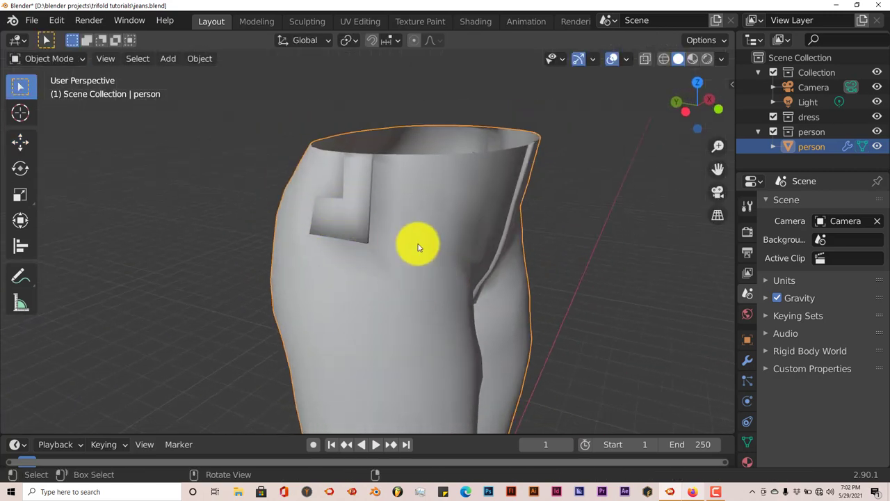
pyautogui.moveTo(413, 244); pyautogui.dragTo(397, 260, button='middle')
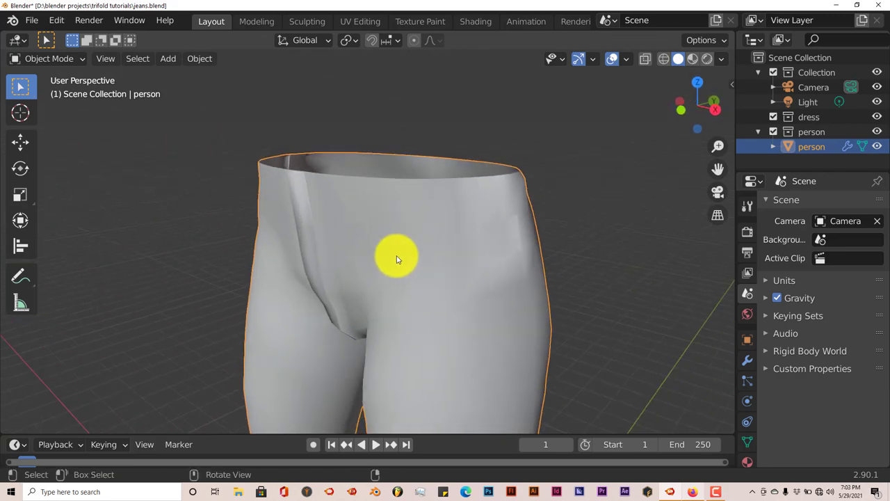
pyautogui.press('KP_1')
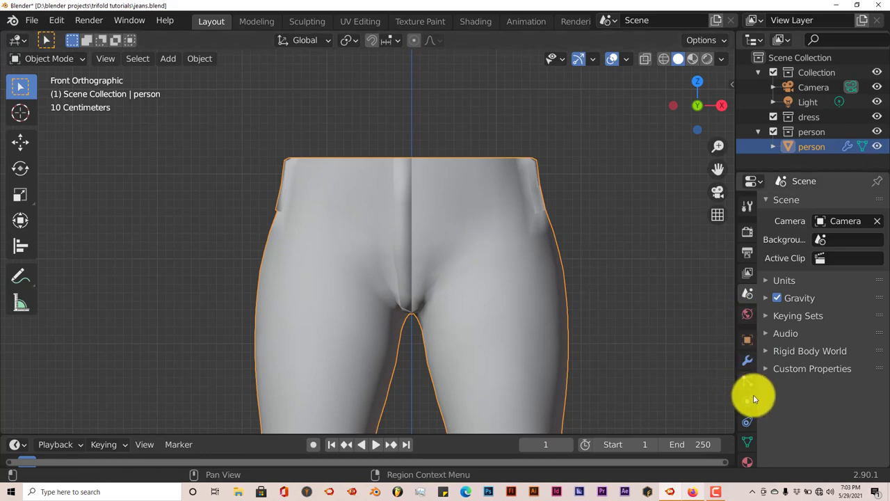
# Remove the Collision physics from the person object.
pyautogui.click(749, 367)
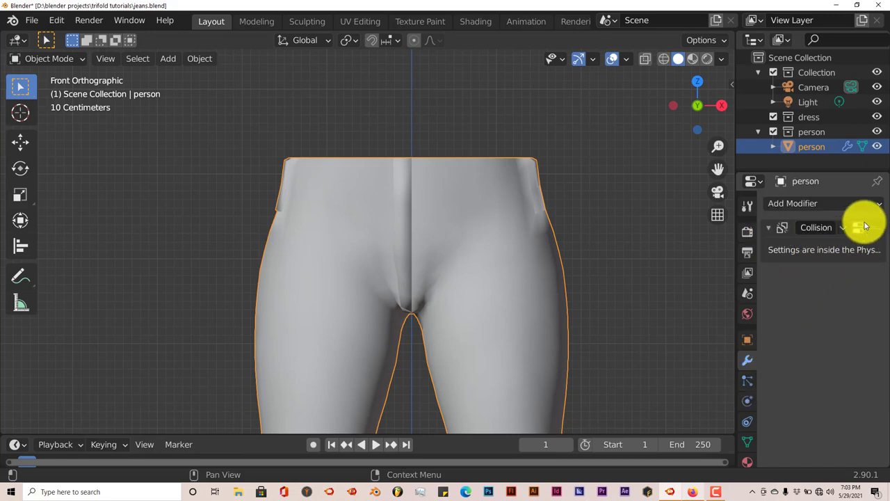
pyautogui.click(748, 400)
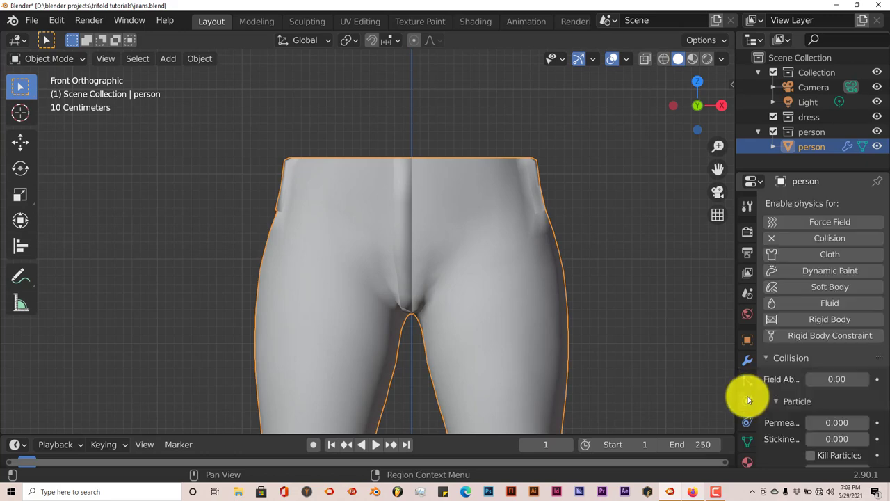
pyautogui.click(773, 238)
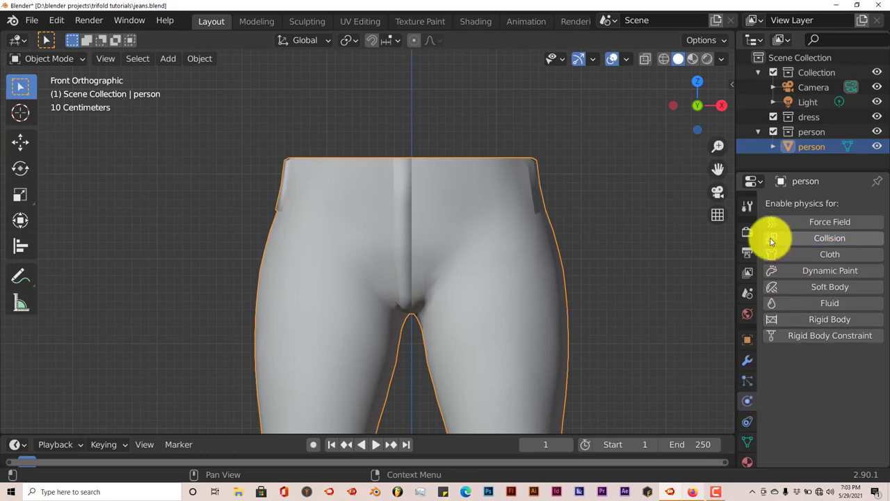
pyautogui.moveTo(527, 274); pyautogui.dragTo(461, 298, button='middle')
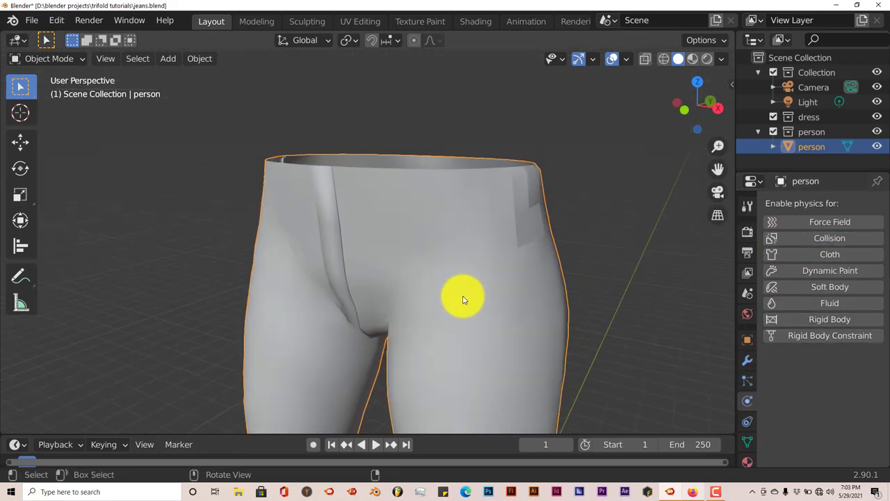
pyautogui.press('KP_1')
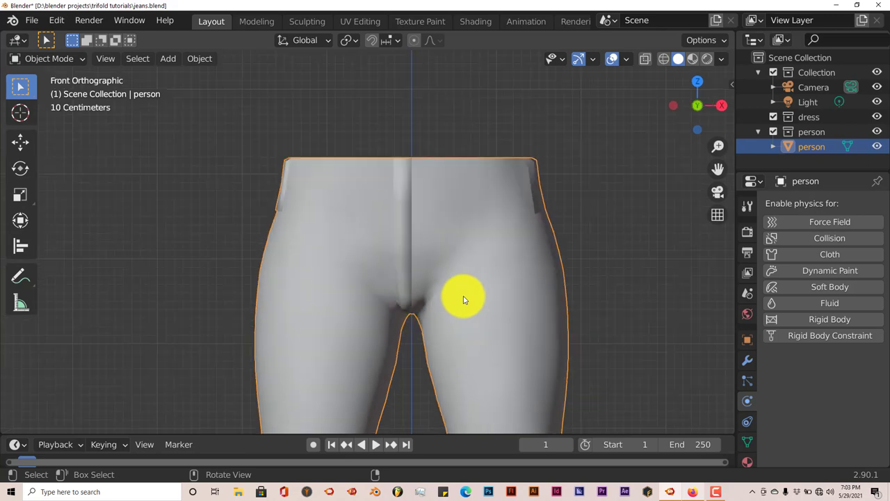
# Add a Subdivision Surface modifier to the person object and set its viewport levels to 2.
pyautogui.click(748, 360)
pyautogui.click(794, 204)
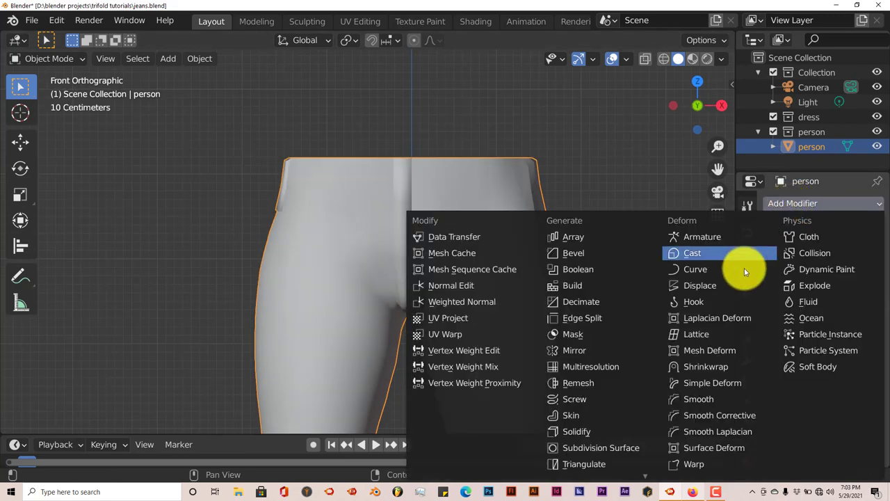
pyautogui.click(610, 449)
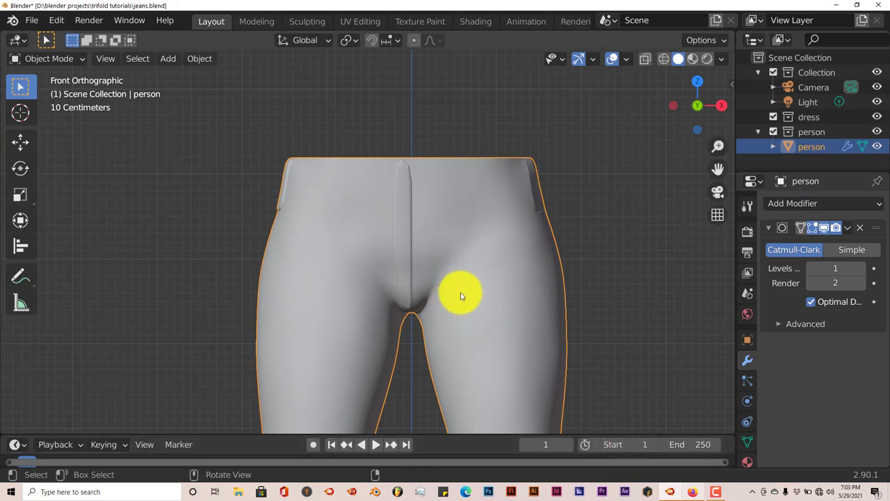
pyautogui.keyDown('shift'); pyautogui.moveTo(461, 294); pyautogui.dragTo(489, 276, button='middle'); pyautogui.keyUp('shift')
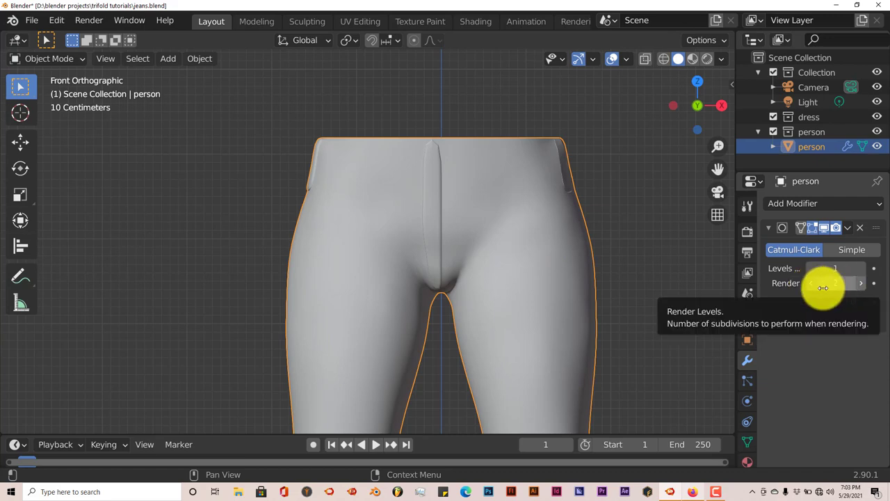
pyautogui.click(863, 267)
pyautogui.keyDown('shift'); pyautogui.moveTo(498, 240); pyautogui.dragTo(499, 253, button='middle'); pyautogui.keyUp('shift')
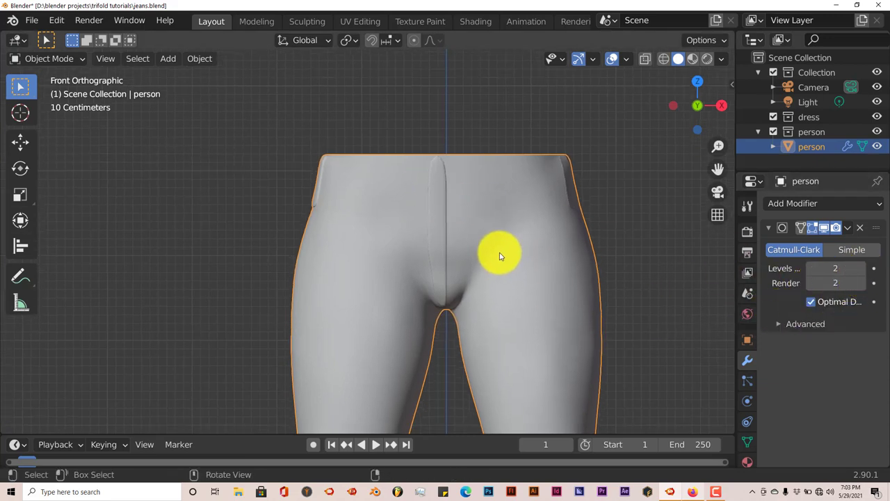
# Apply the Subdivision Surface modifier to the person mesh.
pyautogui.click(848, 228)
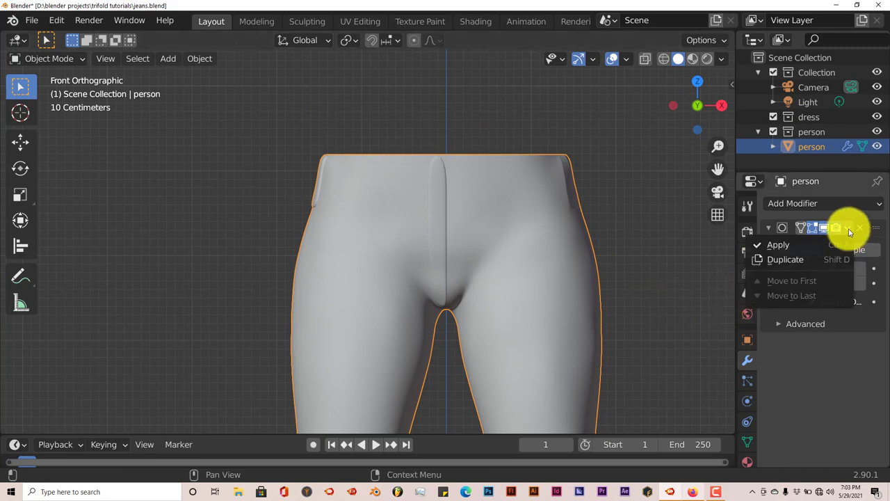
pyautogui.click(791, 245)
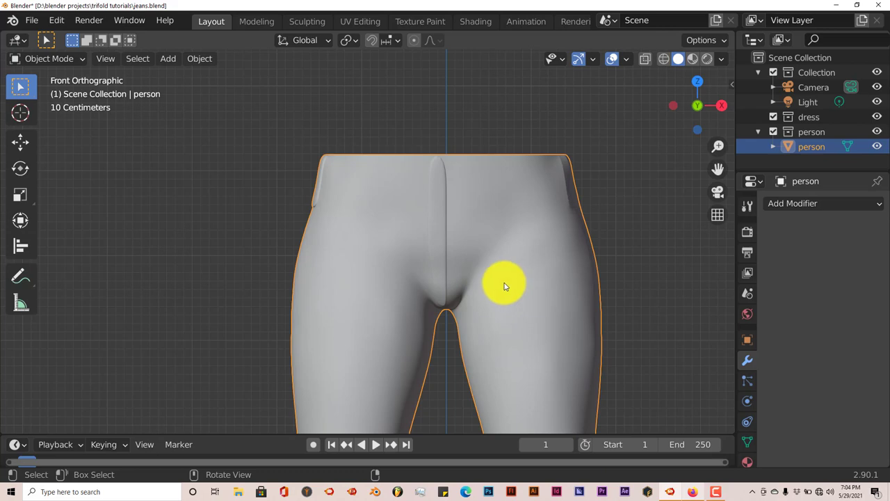
pyautogui.moveTo(506, 278); pyautogui.dragTo(415, 304, button='middle')
pyautogui.moveTo(476, 239); pyautogui.dragTo(503, 215, button='middle')
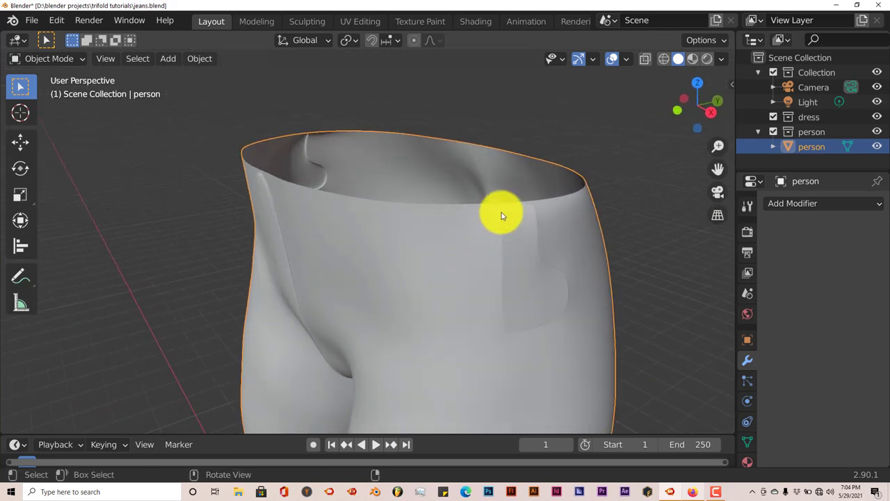
pyautogui.moveTo(355, 255); pyautogui.dragTo(467, 236, button='middle')
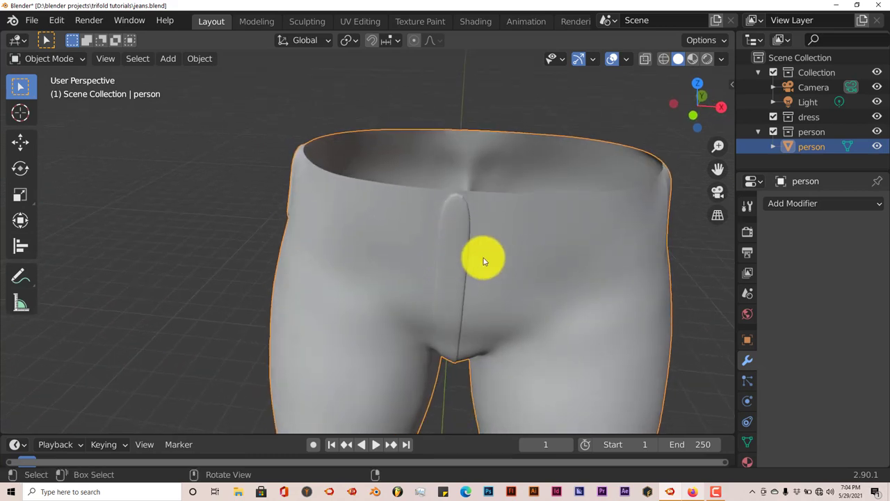
# In Edit Mode from the front view, try a loop cut just below the waist edge of the subdivided mesh.
pyautogui.press('Tab')
pyautogui.press('KP_1')
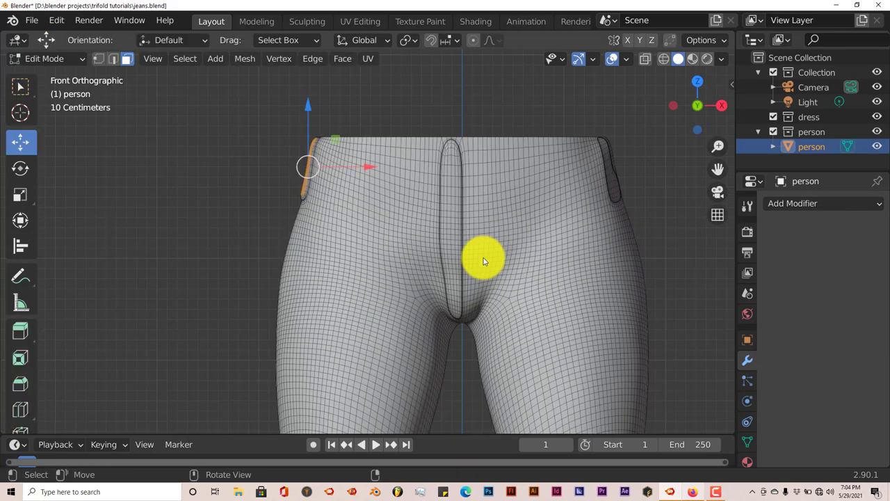
pyautogui.keyDown('shift'); pyautogui.scroll(5, 477, 223); pyautogui.keyUp('shift')
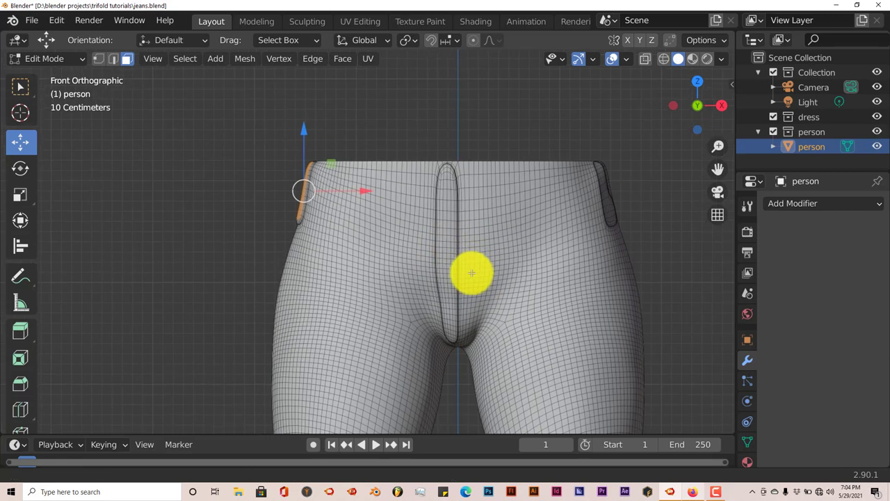
pyautogui.scroll(1, 452, 207)
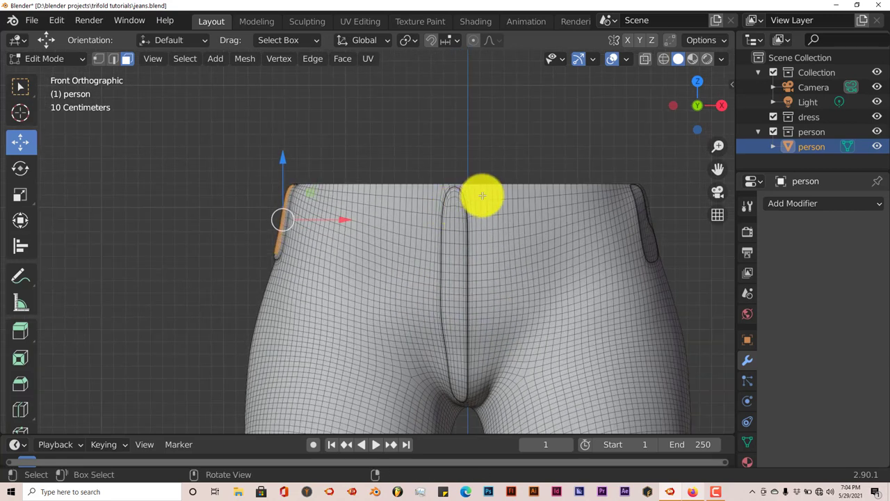
pyautogui.hotkey('ctrl', 'r')
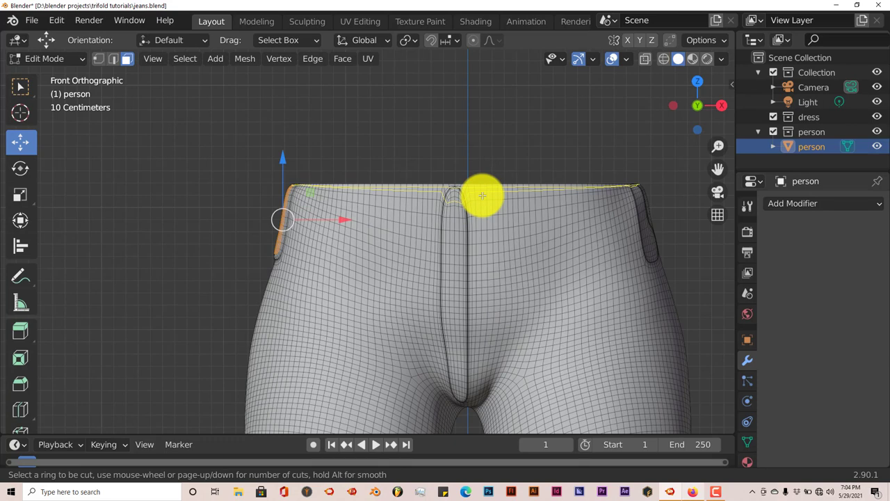
pyautogui.click(482, 196)
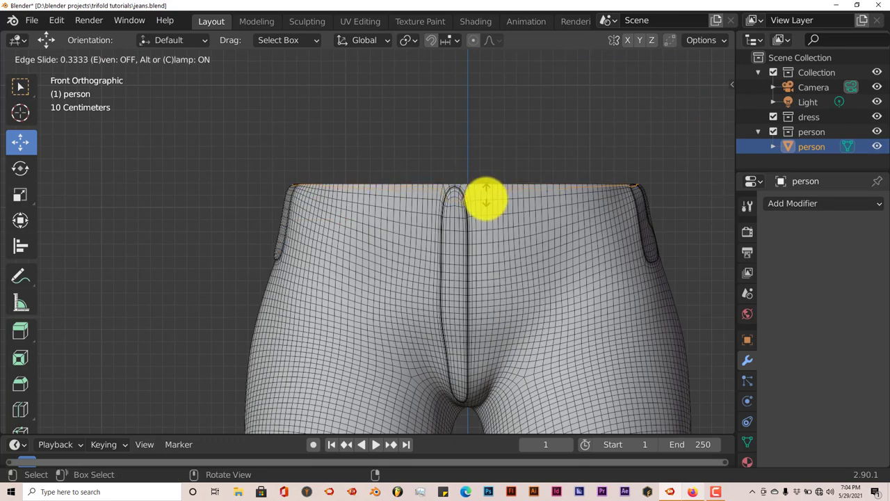
pyautogui.click(486, 198)
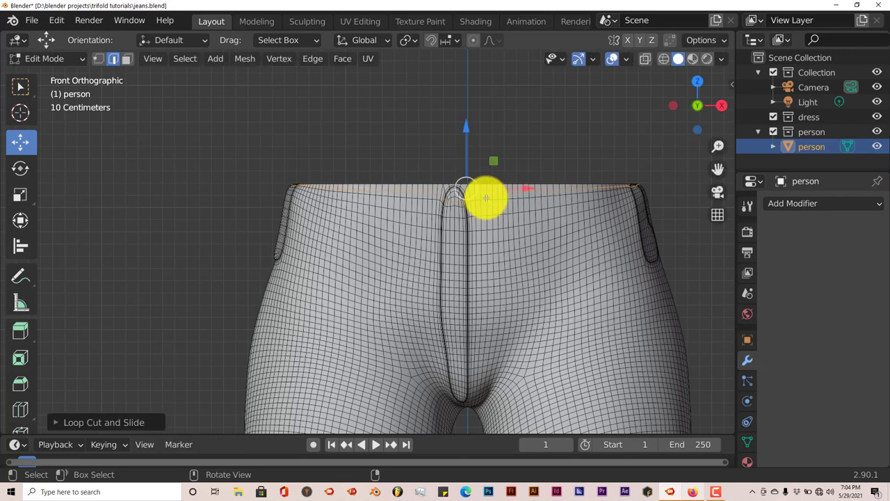
# Undo the waist loop cut and the applied subdivision, bringing back the live Subdivision Surface modifier.
pyautogui.hotkey('ctrl', 'z')
pyautogui.press('Tab')
pyautogui.hotkey('ctrl', '2')
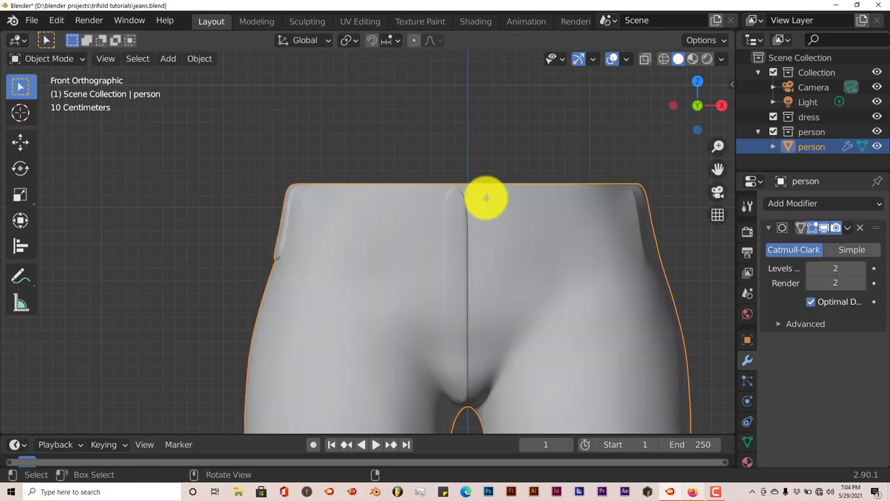
# Add a loop cut around the person mesh in Edit Mode, sliding it up tight against the waist edge (about 0.97).
pyautogui.press('Tab')
pyautogui.press('ctrl')
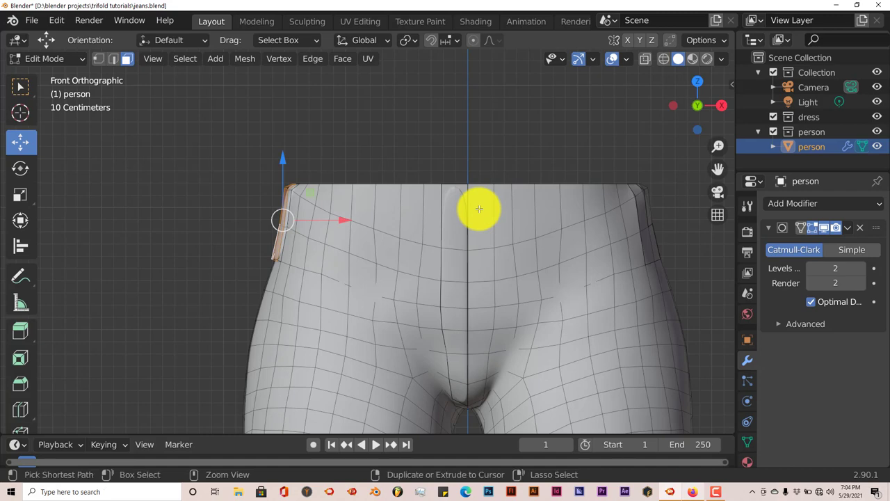
pyautogui.hotkey('ctrl', 'r')
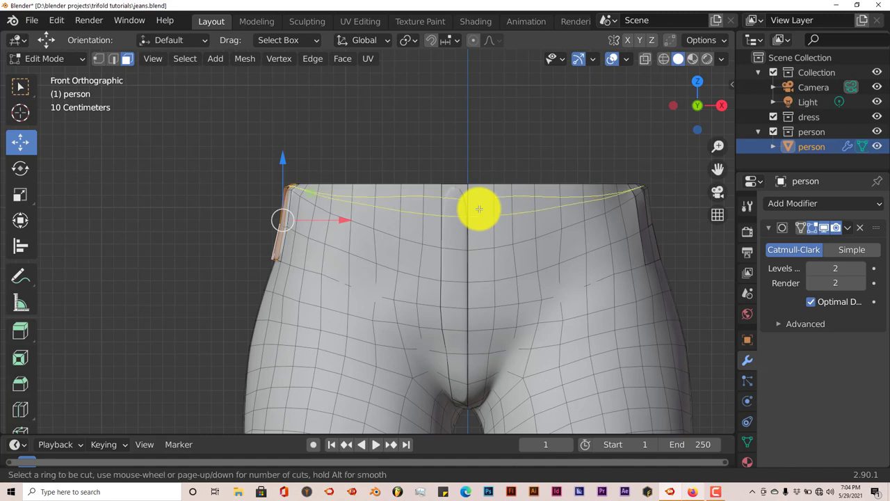
pyautogui.click(479, 209)
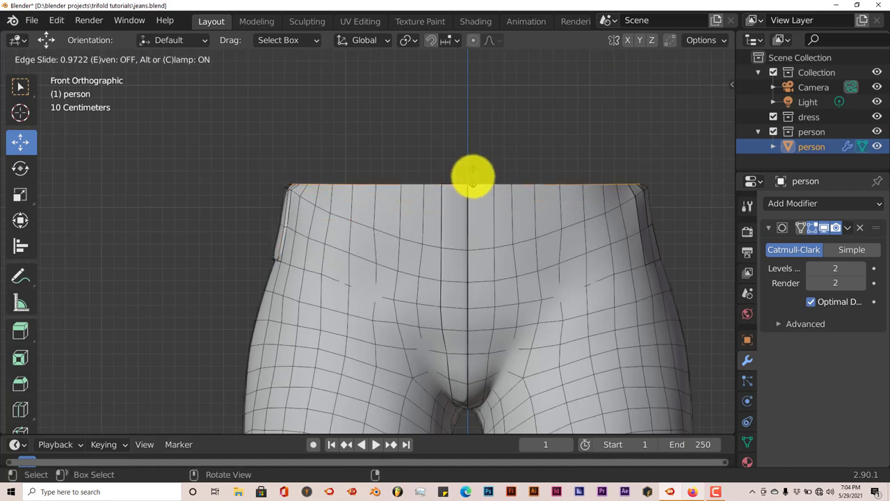
pyautogui.click(473, 177)
pyautogui.moveTo(501, 225); pyautogui.dragTo(431, 248, button='middle')
pyautogui.scroll(-2, 490, 249)
pyautogui.press('Tab')
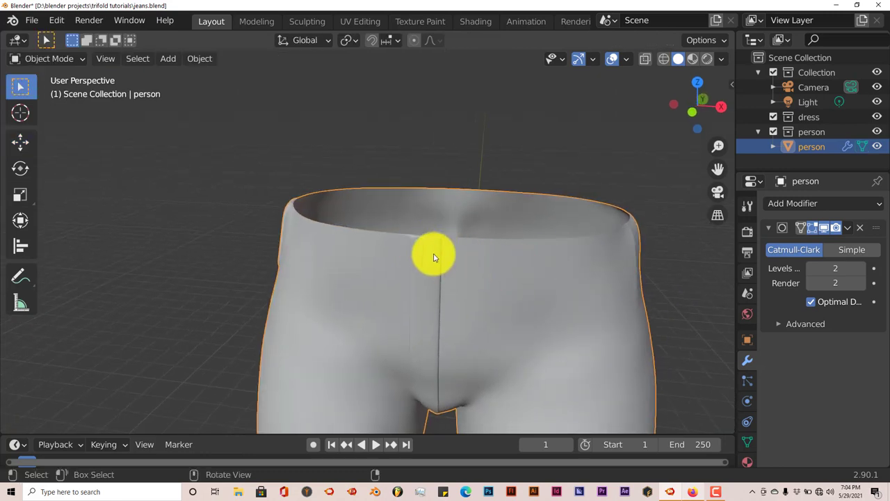
# Apply the Subdivision Surface modifier to the person object in Object Mode.
pyautogui.moveTo(570, 294); pyautogui.dragTo(533, 298, button='middle')
pyautogui.moveTo(354, 266); pyautogui.dragTo(387, 264, button='middle')
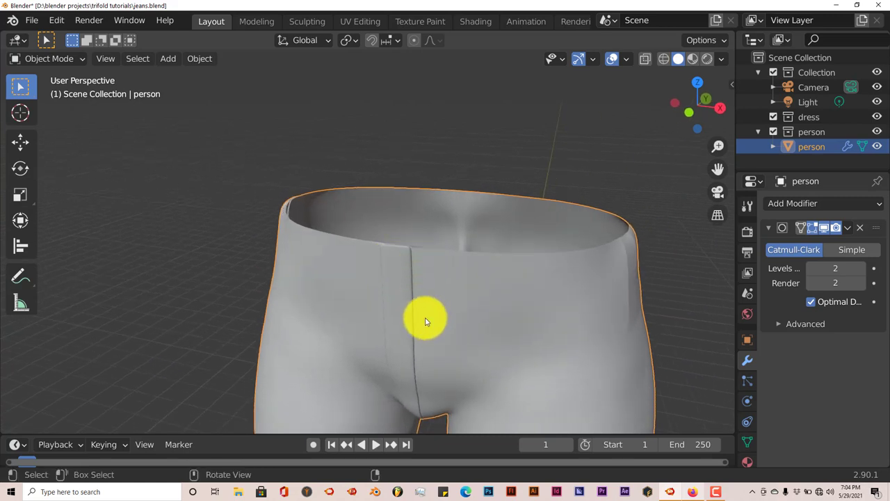
pyautogui.click(847, 229)
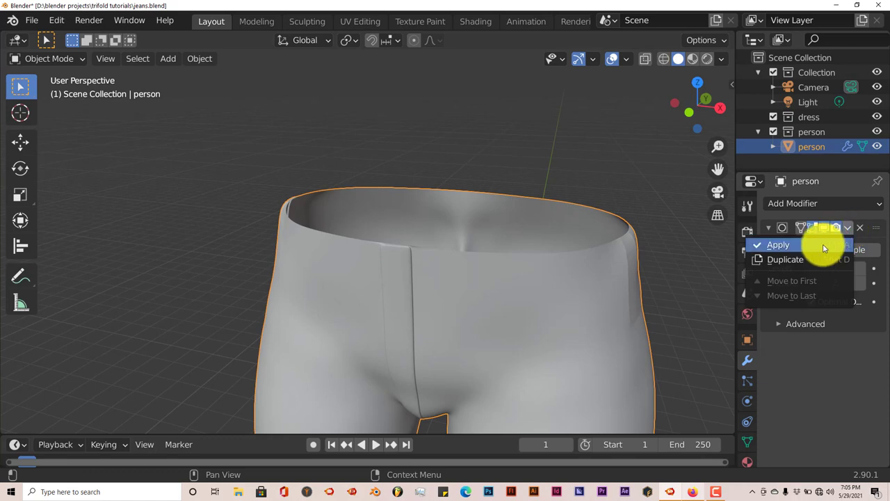
pyautogui.click(778, 245)
# Frame the whole pants in the Sculpting workspace and choose the Cloth brush.
pyautogui.moveTo(561, 328); pyautogui.dragTo(553, 323, button='middle')
pyautogui.press('KP_1')
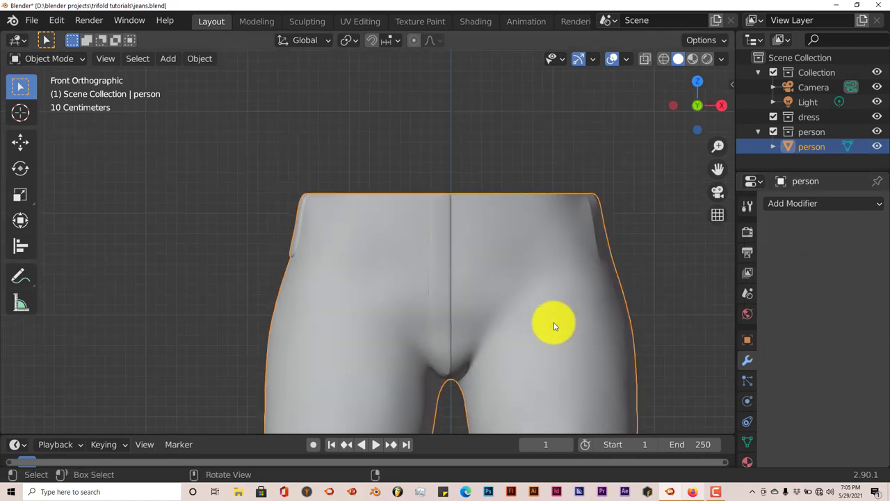
pyautogui.scroll(-2, 528, 326)
pyautogui.scroll(-1, 525, 324)
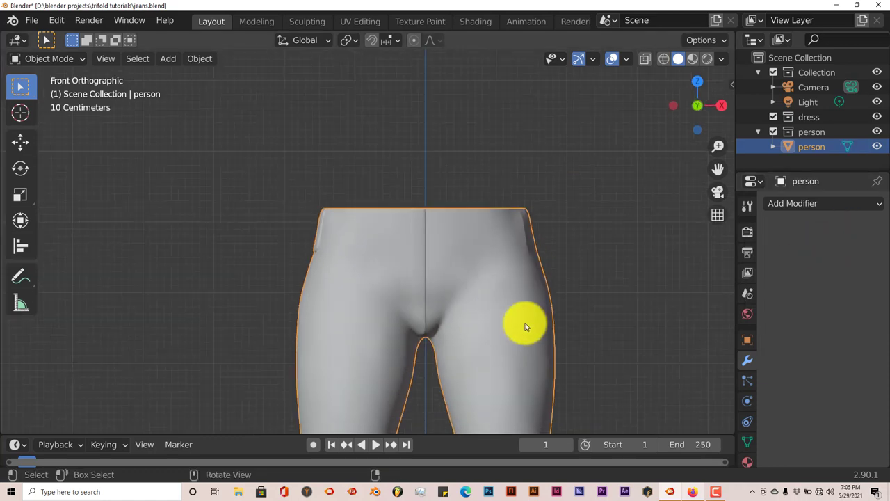
pyautogui.scroll(-2, 485, 333)
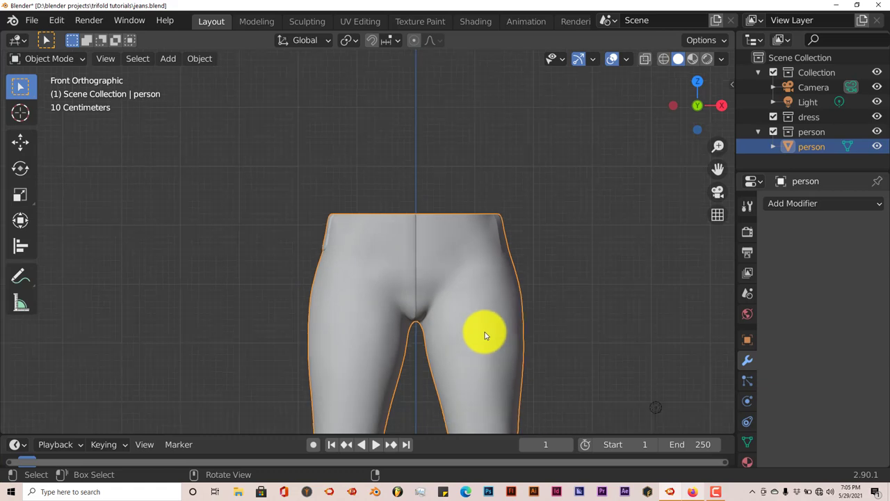
pyautogui.keyDown('shift'); pyautogui.moveTo(481, 334); pyautogui.dragTo(478, 188, button='middle'); pyautogui.keyUp('shift')
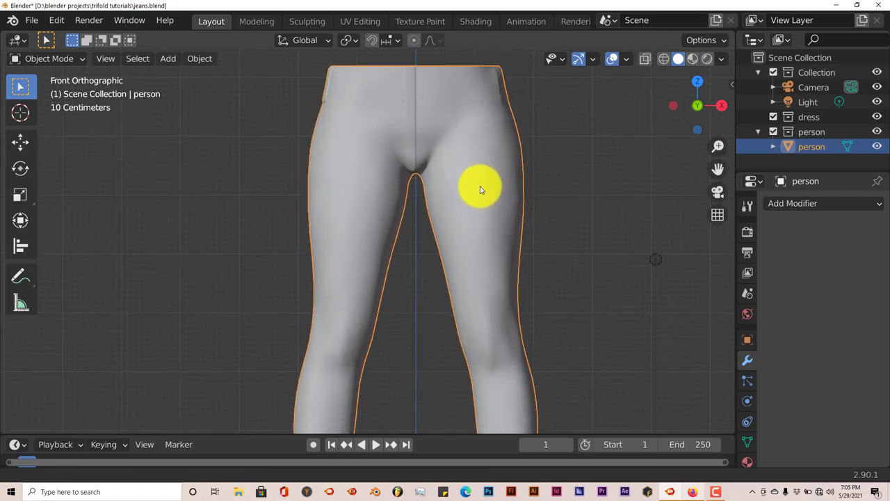
pyautogui.moveTo(720, 168); pyautogui.dragTo(676, 218)
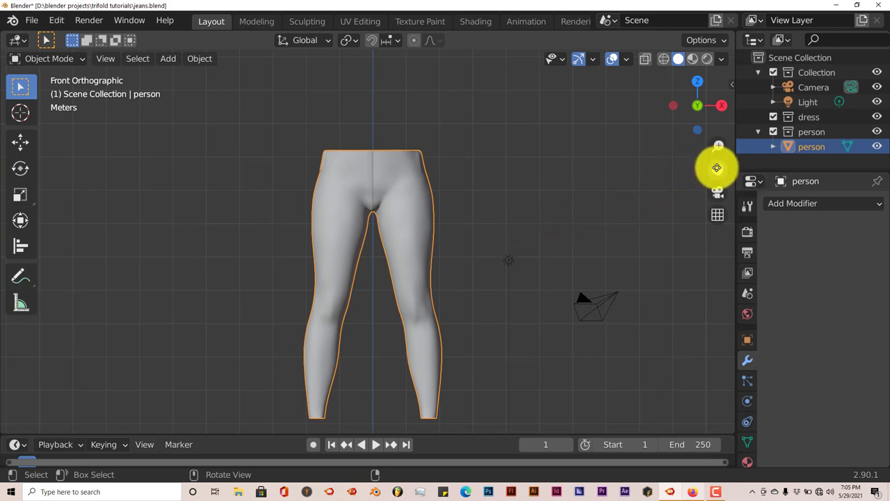
pyautogui.moveTo(717, 168); pyautogui.dragTo(719, 146)
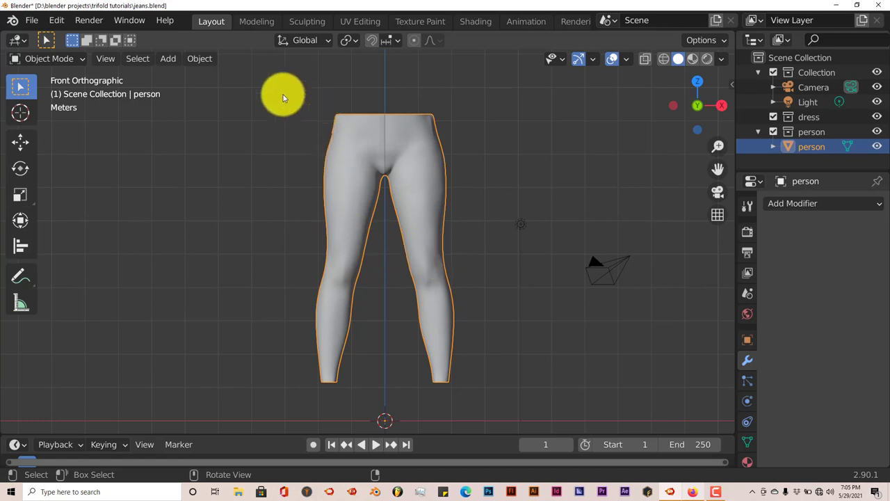
pyautogui.click(308, 22)
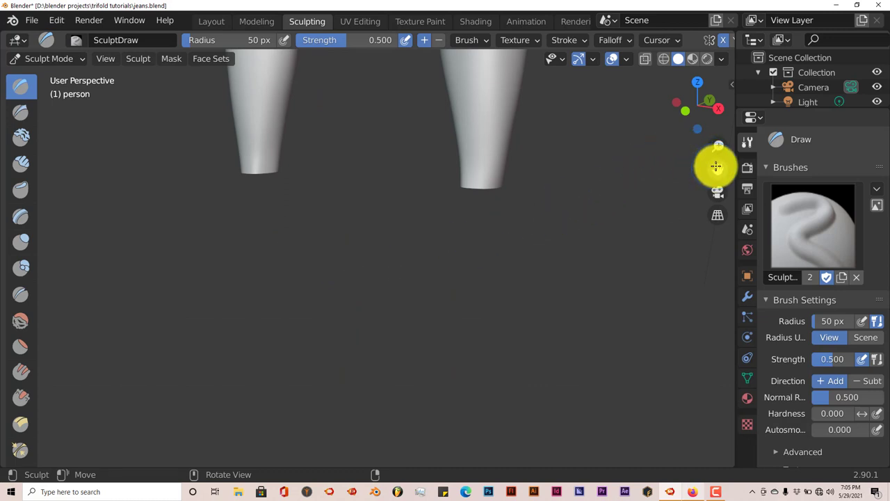
pyautogui.moveTo(718, 169); pyautogui.dragTo(444, 124)
pyautogui.scroll(-5, 445, 124)
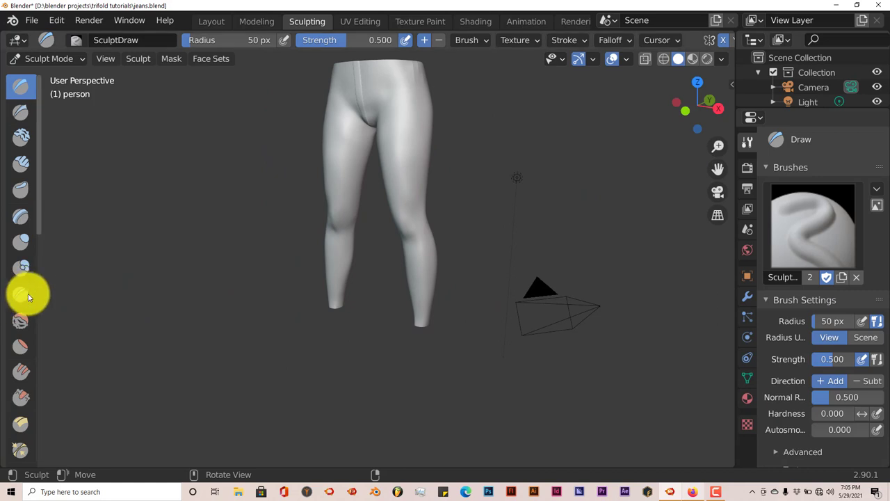
pyautogui.scroll(-2, 27, 297)
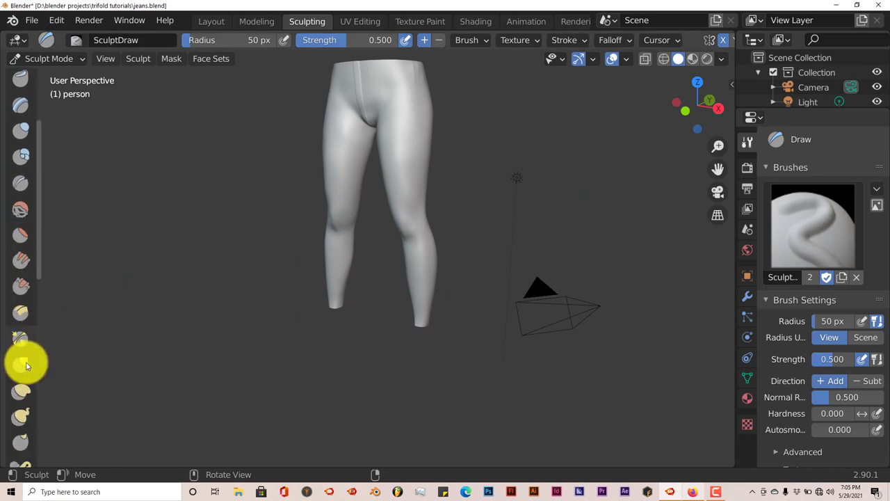
pyautogui.scroll(-8, 26, 364)
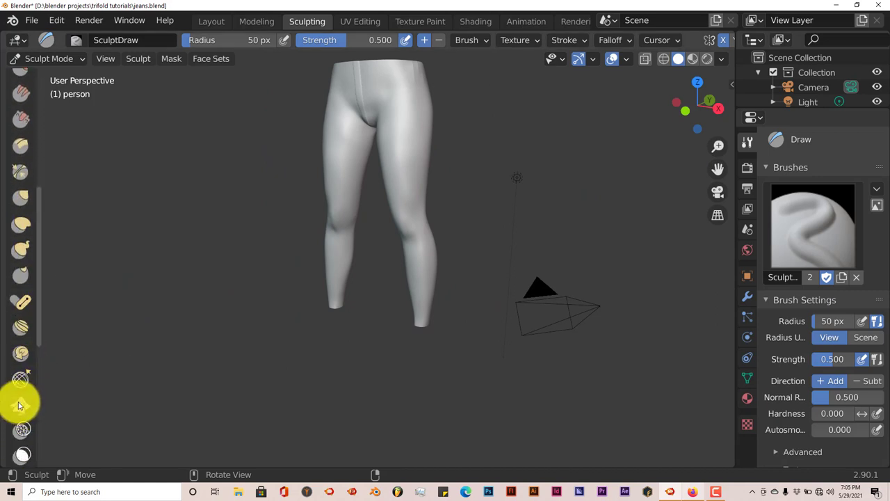
pyautogui.click(21, 407)
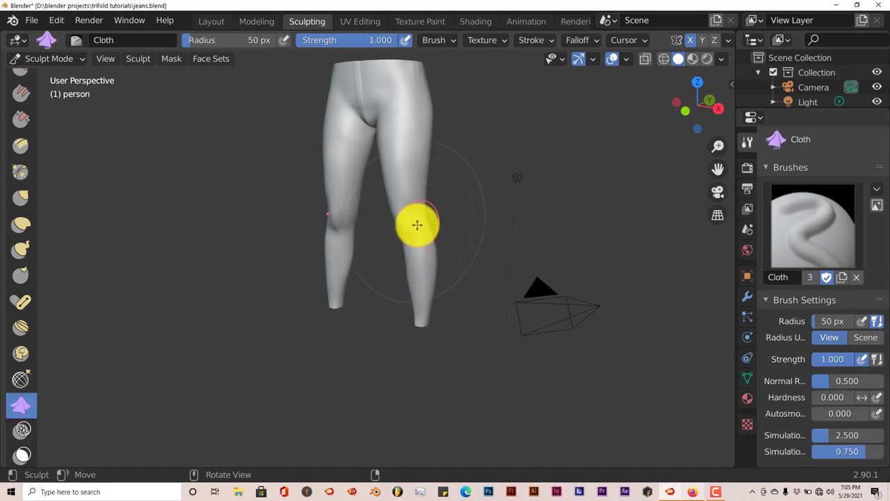
# Turn off X symmetry and sculpt wrinkles around the knee of the character's left leg with the Cloth brush at 50 px radius.
pyautogui.moveTo(418, 228)
pyautogui.mouseDown()
pyautogui.moveTo(227, 140)
pyautogui.moveTo(316, 158)
pyautogui.moveTo(307, 164)
pyautogui.moveTo(236, 99)
pyautogui.moveTo(295, 131)
pyautogui.moveTo(421, 239)
pyautogui.moveTo(327, 185)
pyautogui.moveTo(211, 65)
pyautogui.moveTo(214, 46)
pyautogui.moveTo(439, 199)
pyautogui.moveTo(414, 187)
pyautogui.moveTo(354, 72)
pyautogui.moveTo(357, 109)
pyautogui.moveTo(417, 206)
pyautogui.mouseUp()
pyautogui.scroll(2, 417, 206)
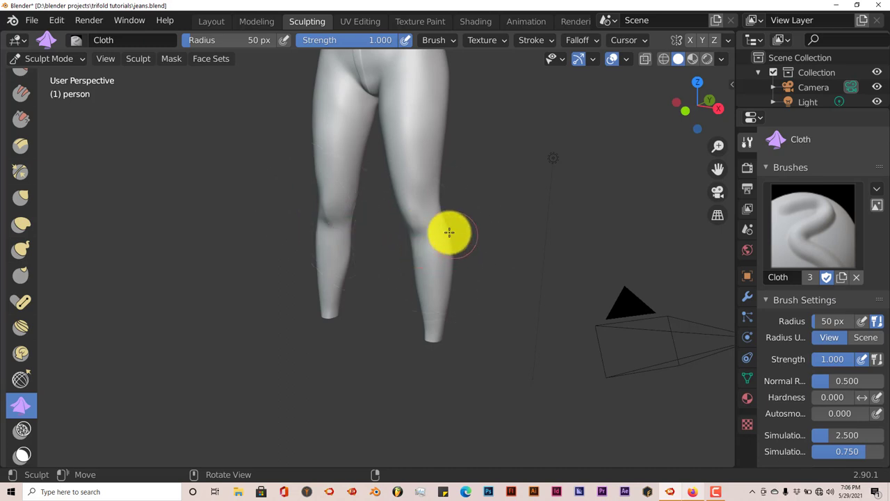
pyautogui.moveTo(440, 228); pyautogui.dragTo(436, 213)
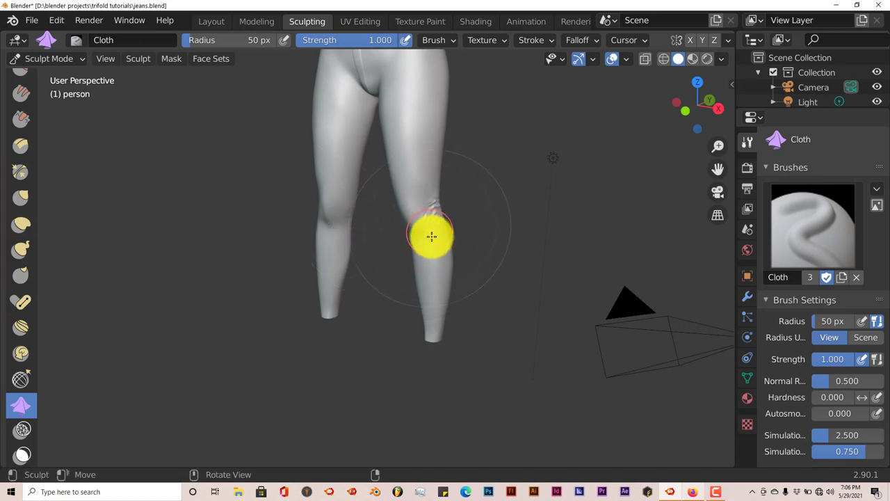
pyautogui.moveTo(432, 237)
pyautogui.mouseDown(button='middle')
pyautogui.moveTo(479, 237)
pyautogui.moveTo(461, 242)
pyautogui.mouseUp(button='middle')
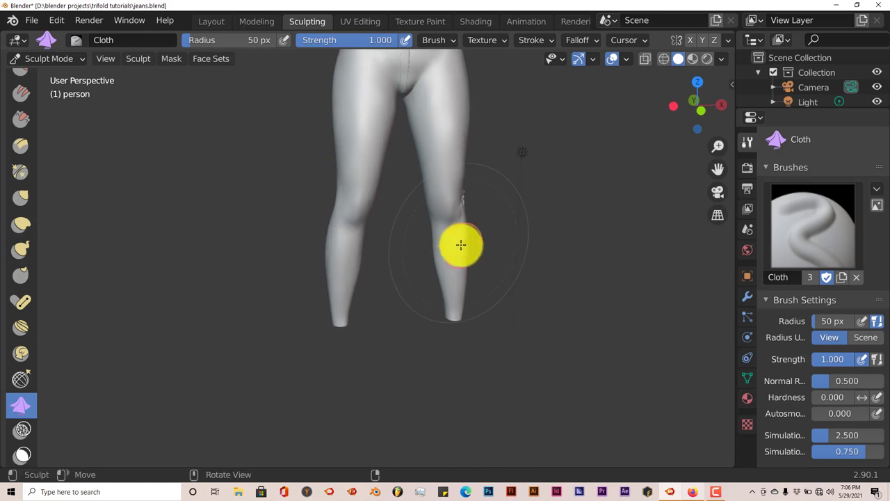
pyautogui.moveTo(435, 216); pyautogui.dragTo(427, 248)
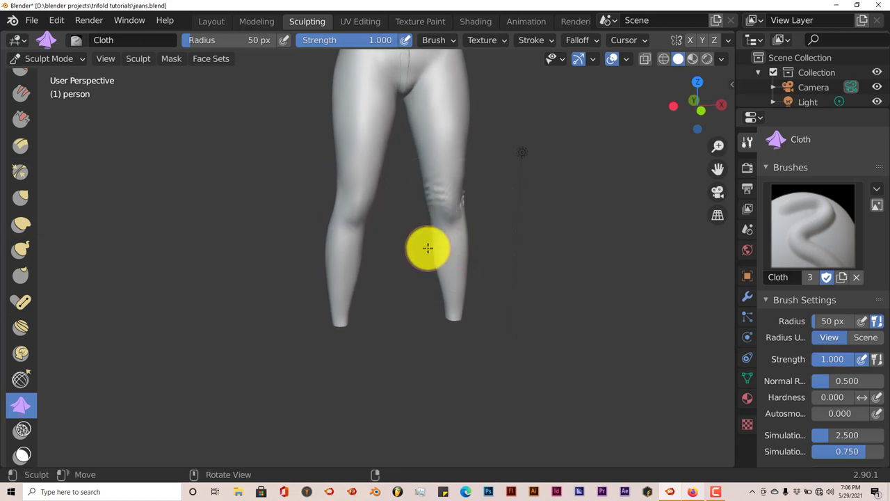
# Sculpt matching cloth wrinkles on both sides of the knee of the character's right leg.
pyautogui.moveTo(427, 249)
pyautogui.mouseDown(button='middle')
pyautogui.moveTo(417, 248)
pyautogui.moveTo(486, 244)
pyautogui.mouseUp(button='middle')
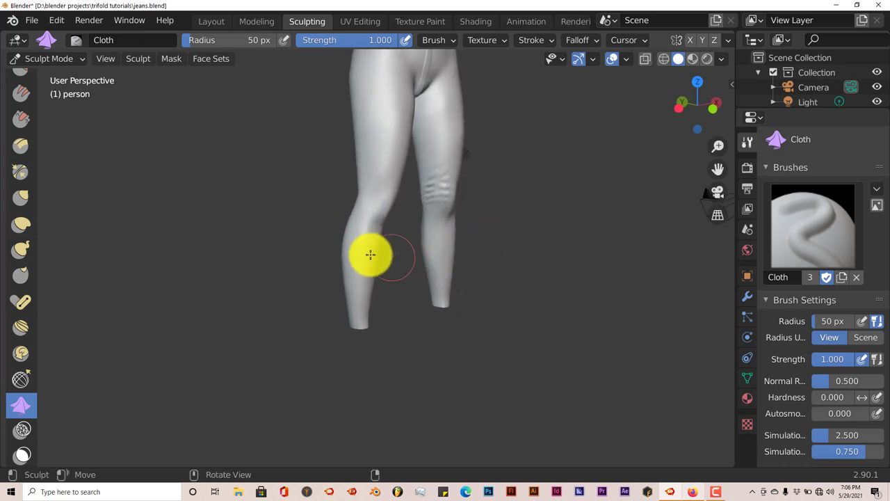
pyautogui.moveTo(364, 223); pyautogui.dragTo(376, 216)
pyautogui.moveTo(376, 216)
pyautogui.mouseDown(button='middle')
pyautogui.moveTo(385, 246)
pyautogui.moveTo(313, 252)
pyautogui.moveTo(352, 244)
pyautogui.moveTo(319, 246)
pyautogui.mouseUp(button='middle')
pyautogui.moveTo(340, 216); pyautogui.dragTo(349, 212)
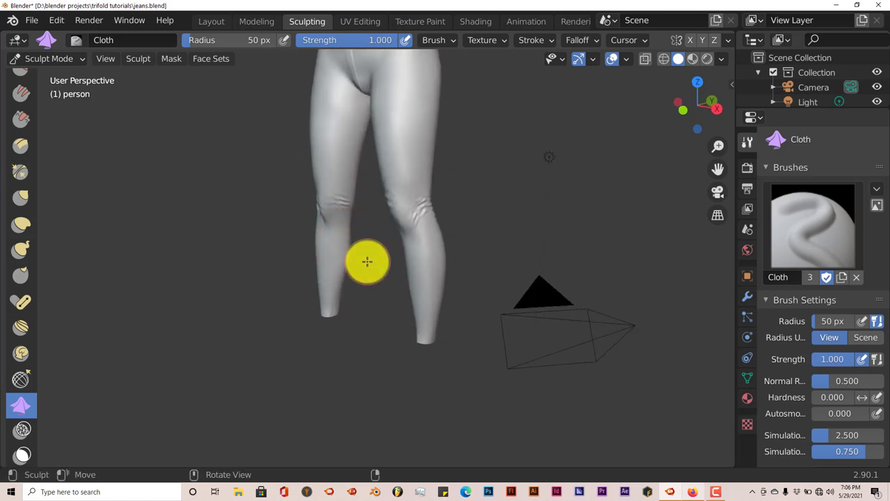
# From the front view, sculpt diagonal cloth folds running from the crotch toward the hips on both thighs.
pyautogui.press('KP_1')
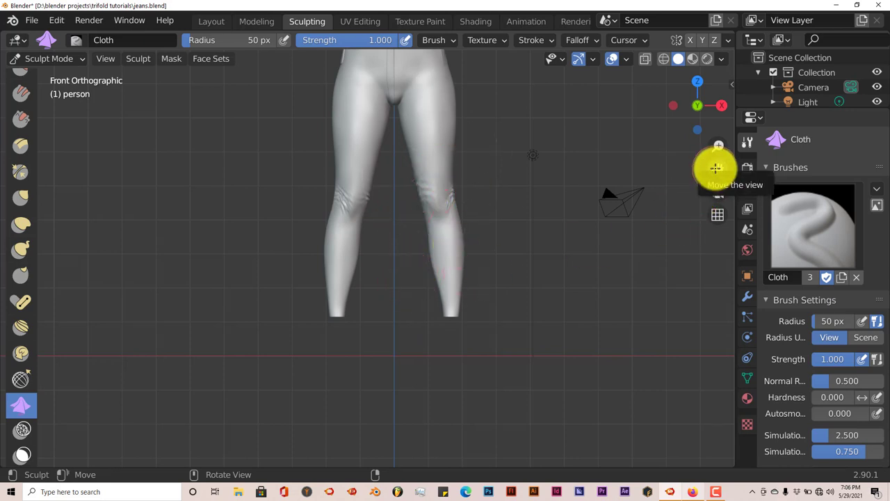
pyautogui.moveTo(716, 167); pyautogui.dragTo(9, 268)
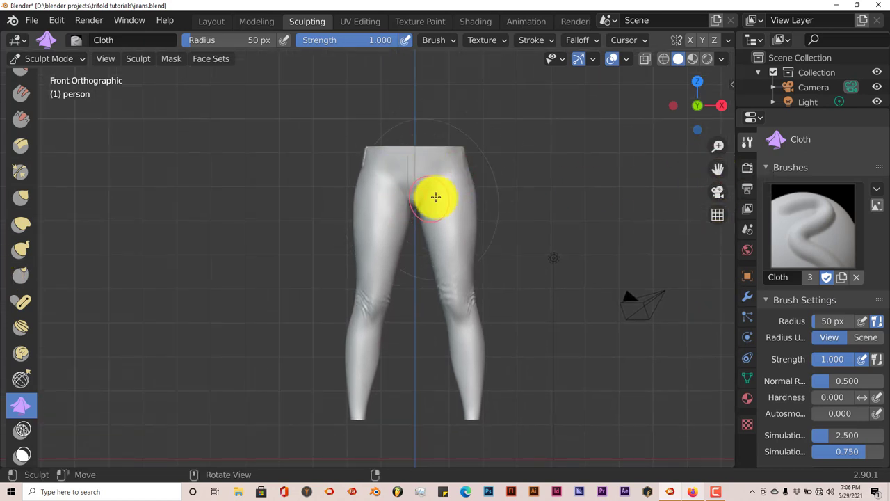
pyautogui.scroll(3, 433, 195)
pyautogui.moveTo(452, 190)
pyautogui.mouseDown()
pyautogui.moveTo(485, 150)
pyautogui.moveTo(482, 131)
pyautogui.moveTo(501, 135)
pyautogui.moveTo(496, 121)
pyautogui.mouseUp()
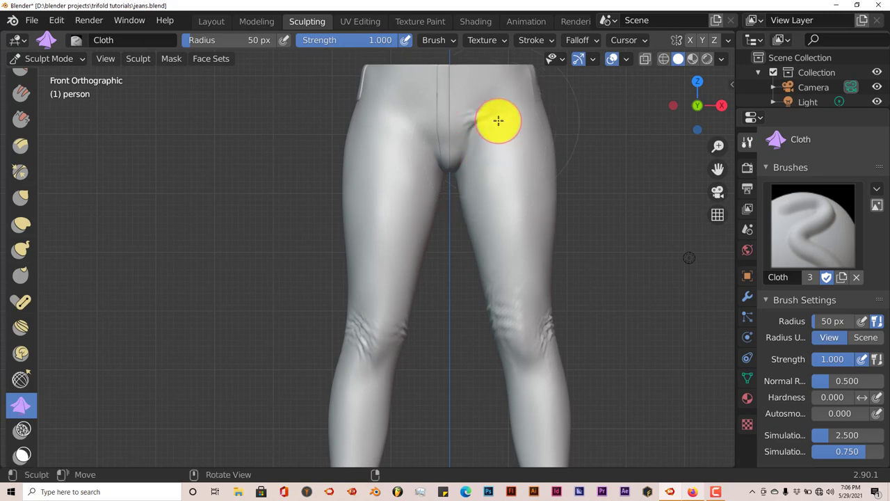
pyautogui.moveTo(405, 153)
pyautogui.mouseDown()
pyautogui.moveTo(408, 127)
pyautogui.moveTo(389, 133)
pyautogui.moveTo(389, 123)
pyautogui.moveTo(402, 143)
pyautogui.mouseUp()
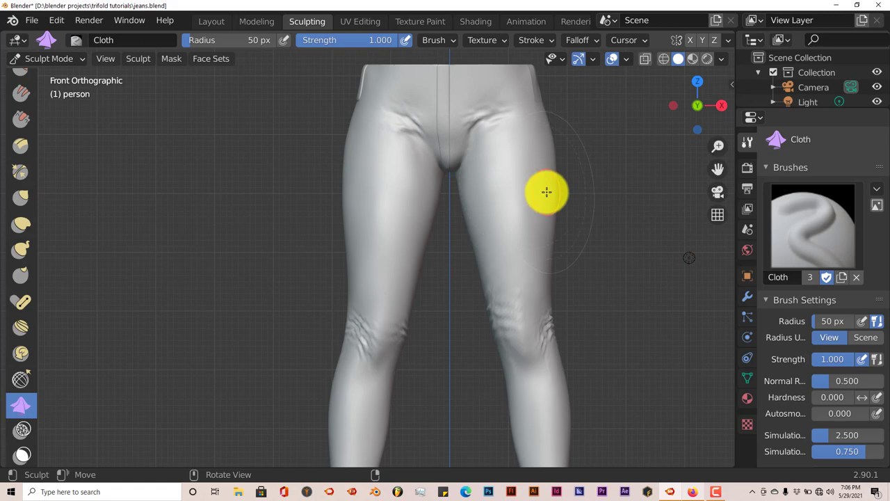
# From the back view, sculpt cloth folds beneath the buttocks and behind both knees.
pyautogui.press('ctrl+KP_1')
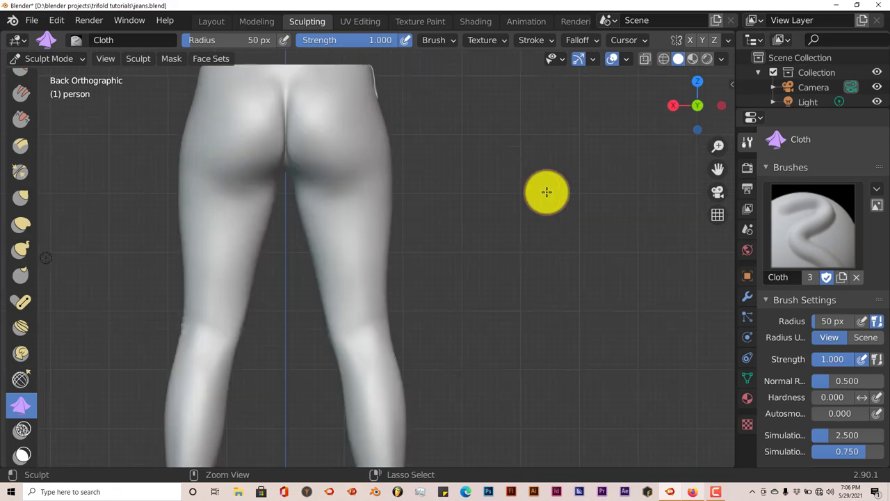
pyautogui.moveTo(265, 177)
pyautogui.mouseDown()
pyautogui.moveTo(229, 201)
pyautogui.moveTo(231, 188)
pyautogui.moveTo(210, 187)
pyautogui.moveTo(306, 191)
pyautogui.moveTo(340, 179)
pyautogui.moveTo(324, 191)
pyautogui.moveTo(314, 189)
pyautogui.moveTo(350, 188)
pyautogui.moveTo(350, 174)
pyautogui.moveTo(364, 177)
pyautogui.mouseUp()
pyautogui.moveTo(364, 332)
pyautogui.mouseDown()
pyautogui.moveTo(360, 320)
pyautogui.moveTo(368, 338)
pyautogui.moveTo(369, 329)
pyautogui.mouseUp()
pyautogui.moveTo(206, 358)
pyautogui.mouseDown()
pyautogui.moveTo(199, 342)
pyautogui.moveTo(216, 344)
pyautogui.mouseUp()
# From the front view, brush a few more cloth wrinkles above the inner knee of the character's left leg.
pyautogui.press('KP_1')
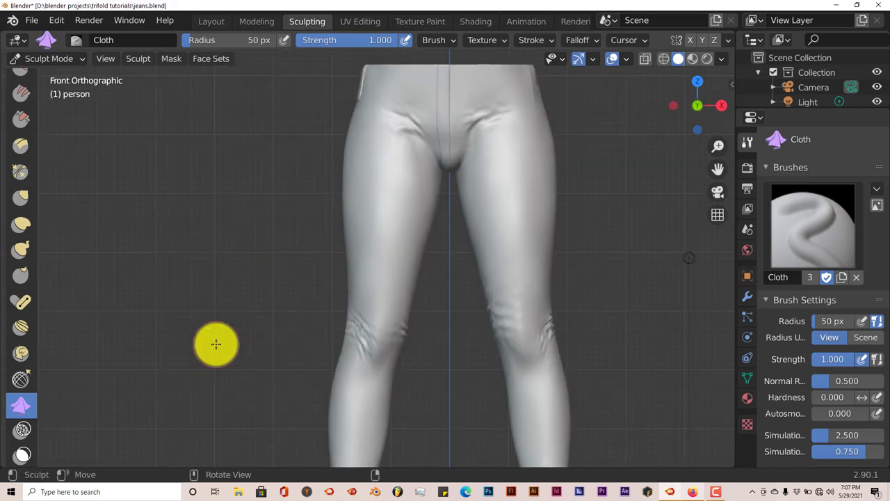
pyautogui.scroll(-3, 455, 348)
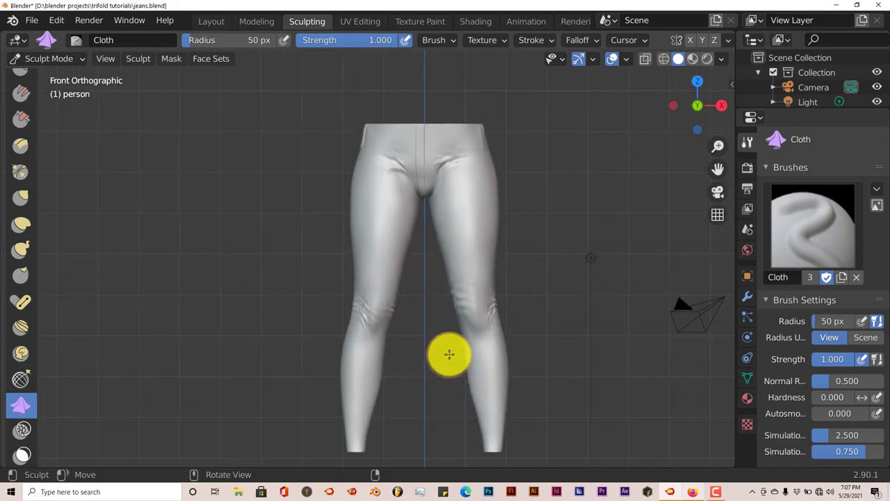
pyautogui.moveTo(449, 353)
pyautogui.mouseDown()
pyautogui.moveTo(491, 328)
pyautogui.moveTo(234, 241)
pyautogui.moveTo(221, 176)
pyautogui.mouseUp()
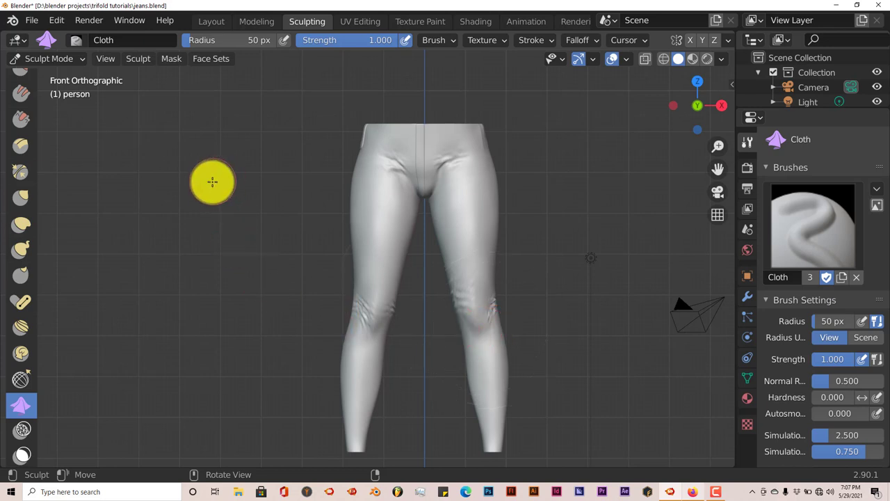
pyautogui.click(210, 179)
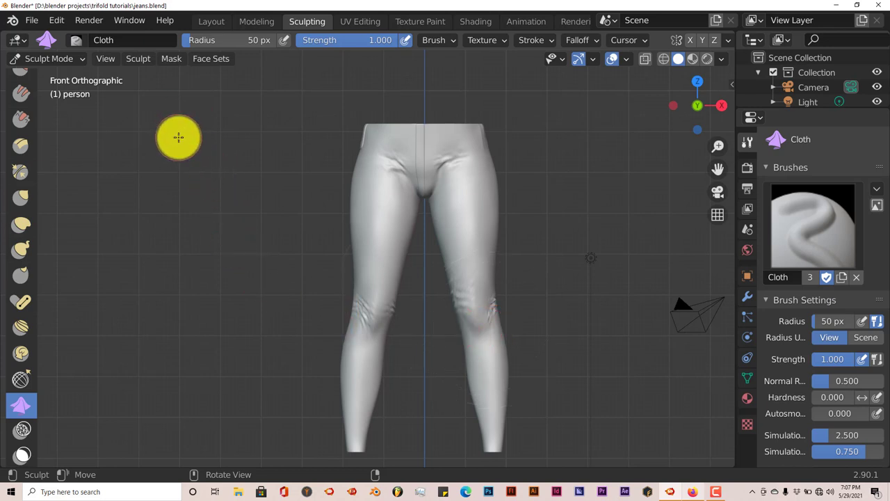
# Return to the Layout workspace and open the person object's material settings.
pyautogui.click(205, 21)
pyautogui.scroll(1, 452, 280)
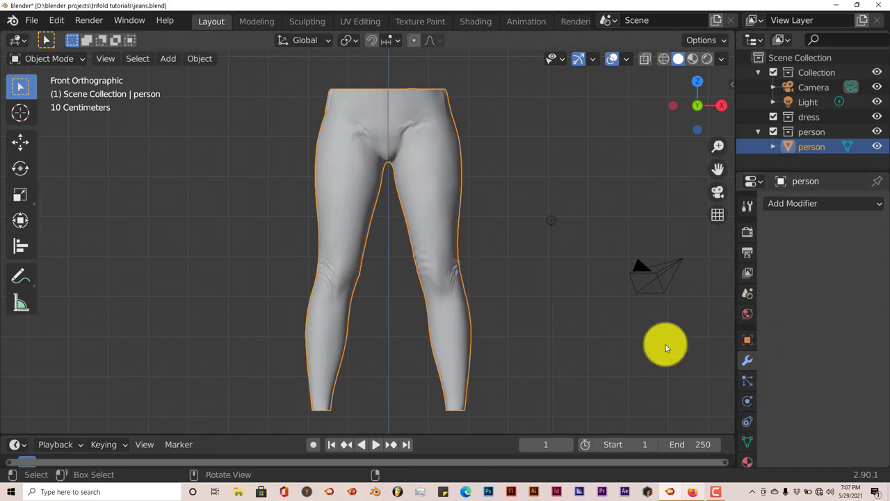
pyautogui.scroll(-2, 752, 383)
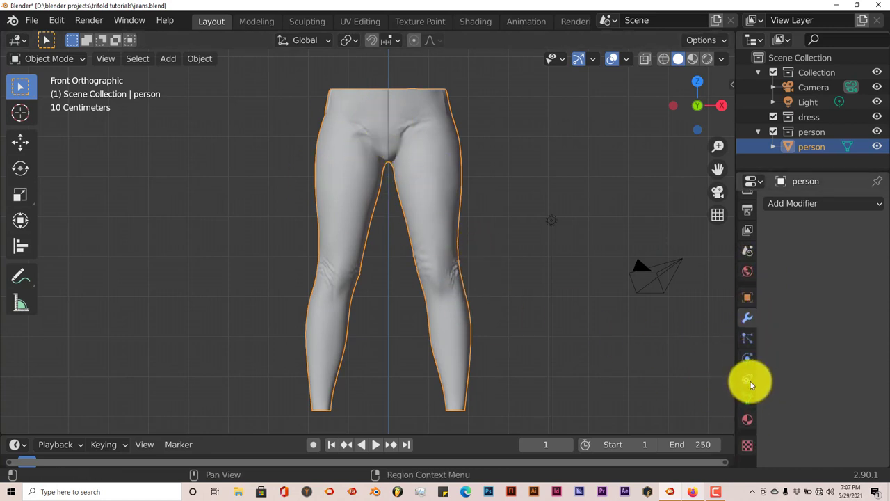
pyautogui.click(748, 423)
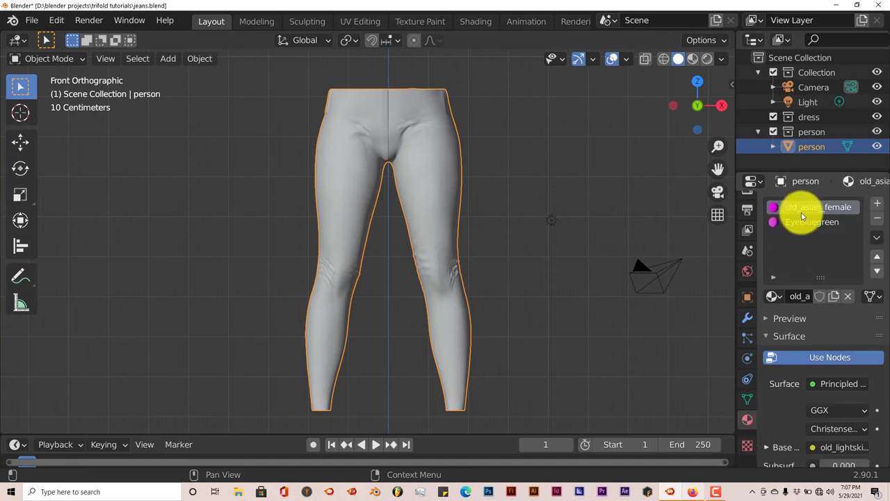
# Remove both existing material slots, the skin and the eye material, from the person object.
pyautogui.click(877, 218)
pyautogui.click(877, 218)
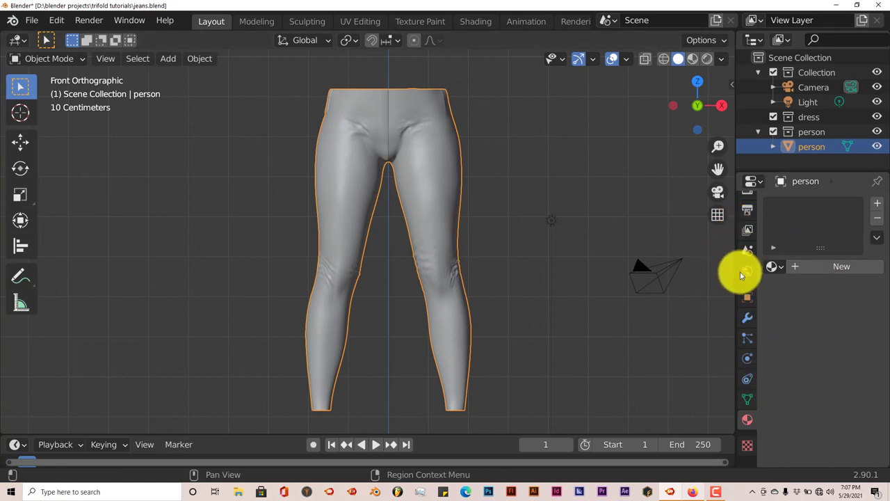
# Check the Eevee render settings and display the viewport in Rendered shading from a perspective view.
pyautogui.scroll(2, 745, 251)
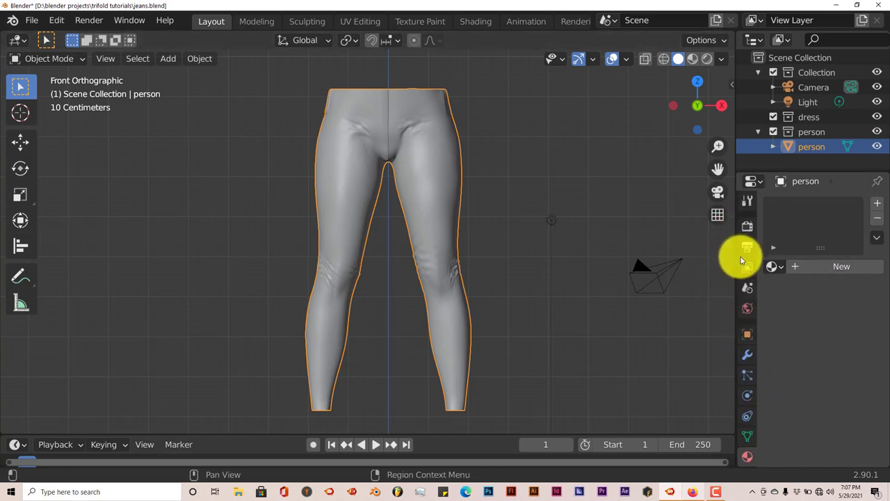
pyautogui.click(747, 226)
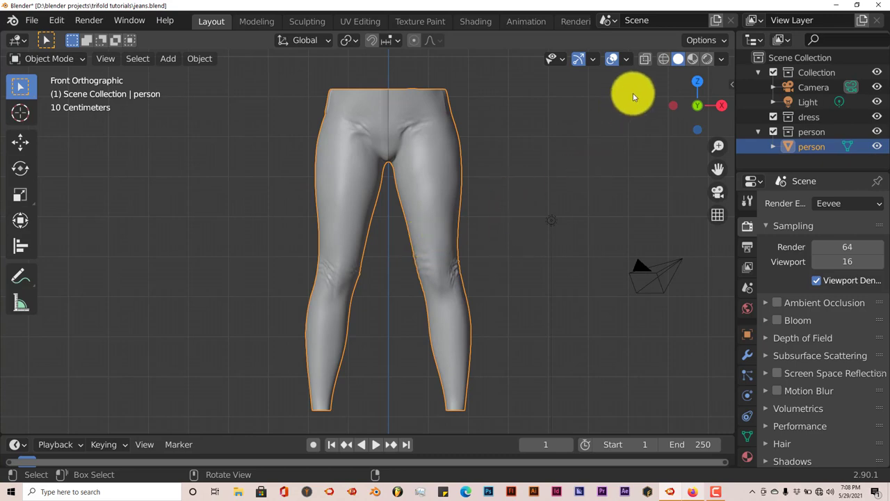
pyautogui.click(706, 60)
pyautogui.scroll(-1, 467, 233)
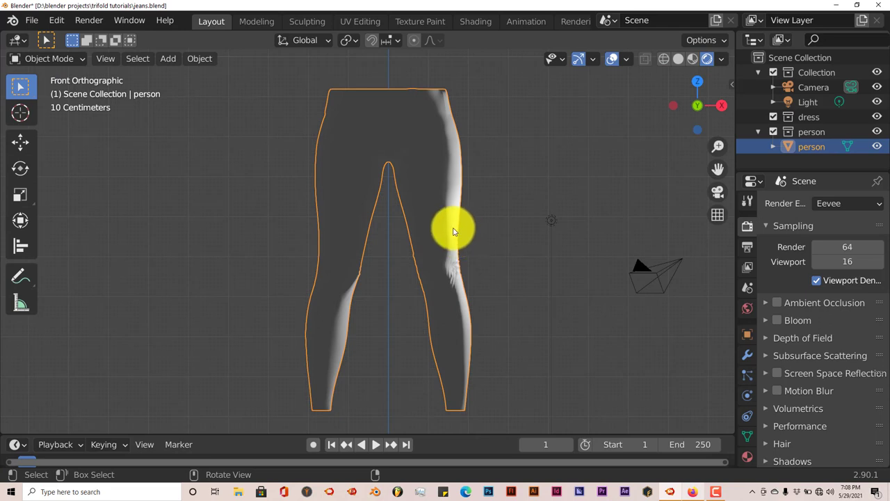
pyautogui.scroll(-1, 446, 237)
pyautogui.press('KP_5')
pyautogui.moveTo(445, 232); pyautogui.dragTo(437, 164, button='middle')
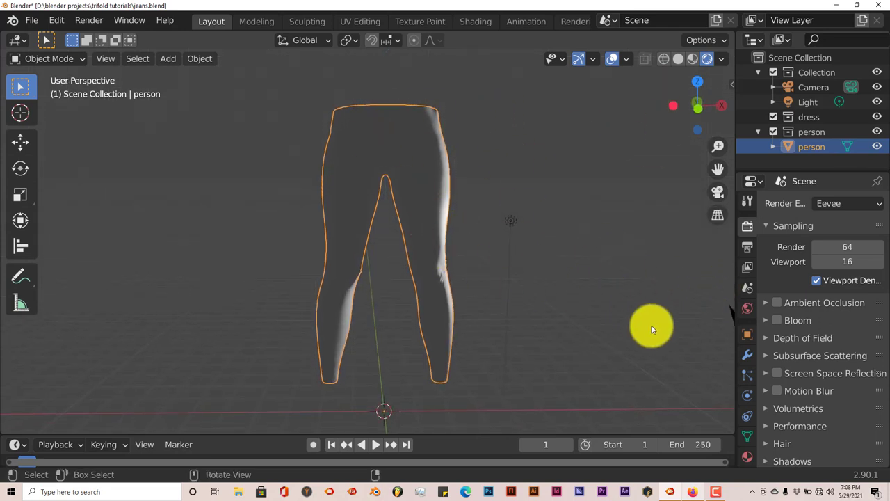
# Set the world background color to light blue with hue 0.558, saturation 0.232 and value 0.846.
pyautogui.click(745, 310)
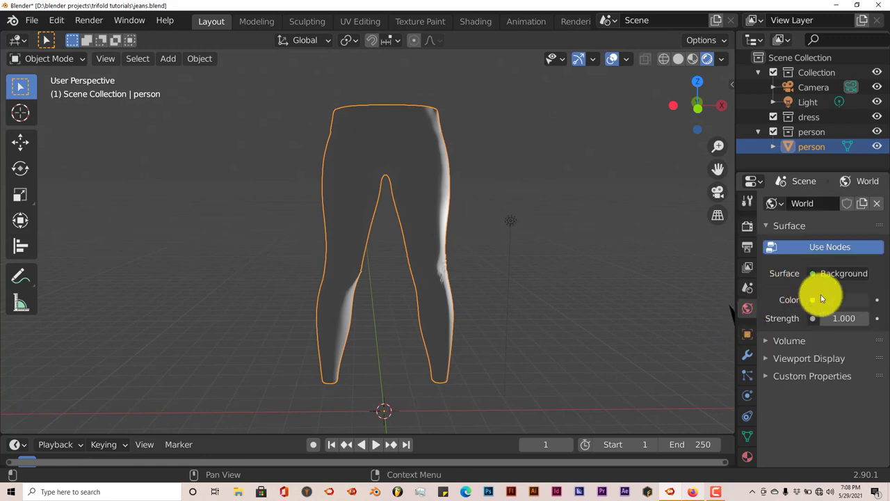
pyautogui.click(838, 304)
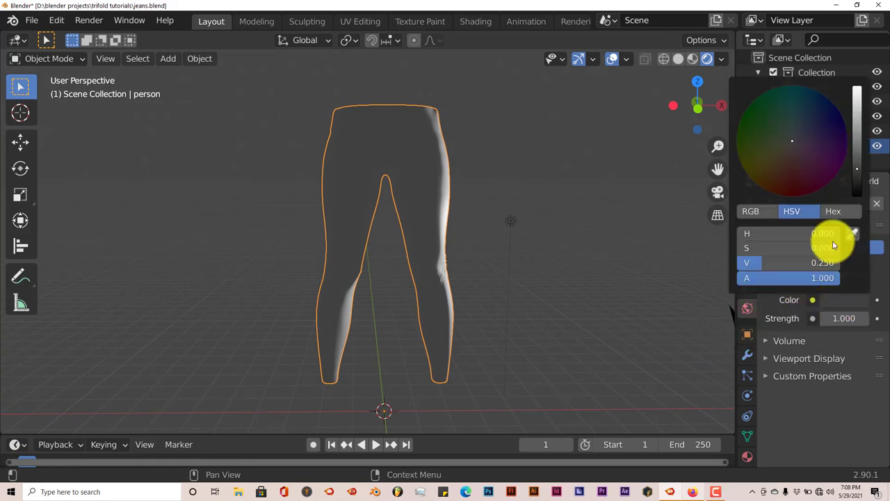
pyautogui.click(858, 102)
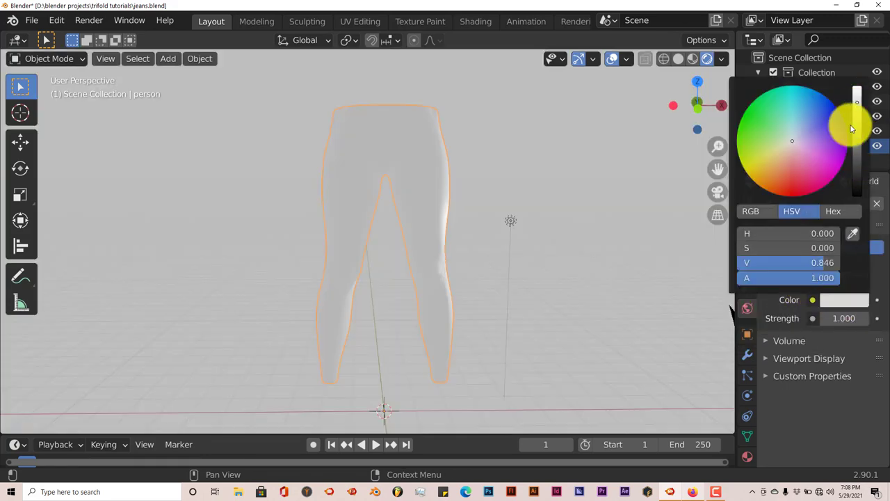
pyautogui.click(798, 132)
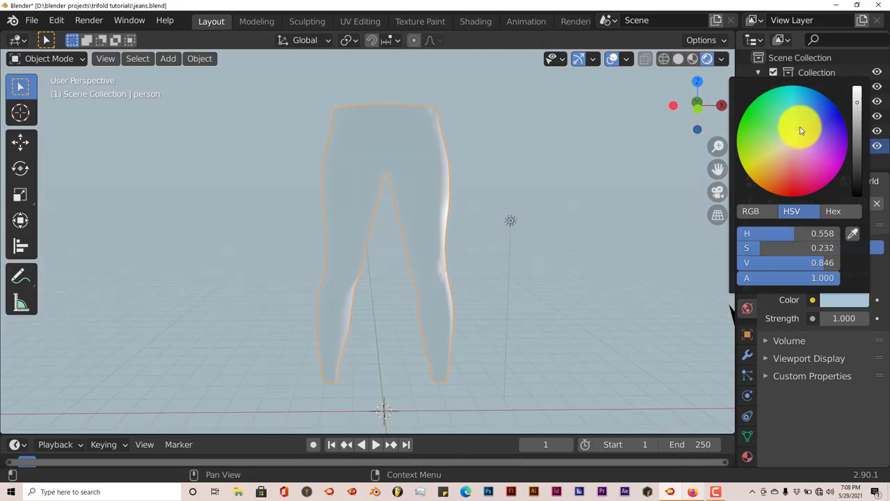
# Delete the Light object from the scene.
pyautogui.moveTo(533, 272); pyautogui.dragTo(482, 242, button='middle')
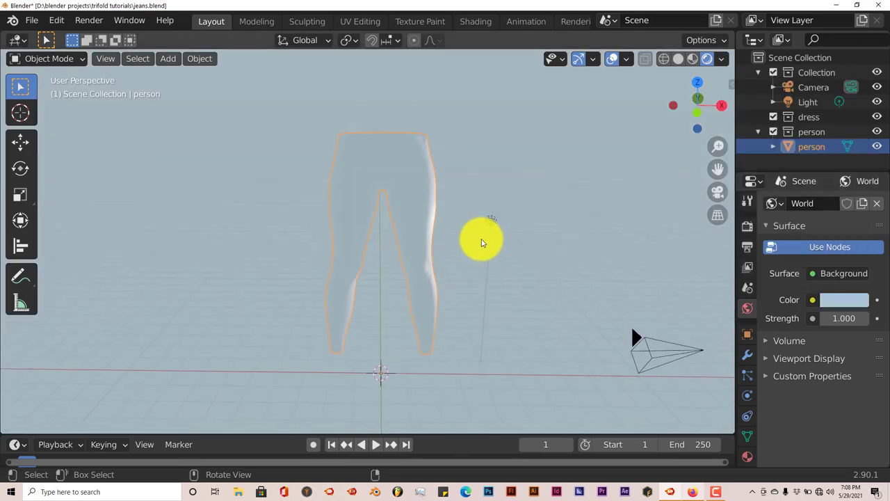
pyautogui.click(490, 225)
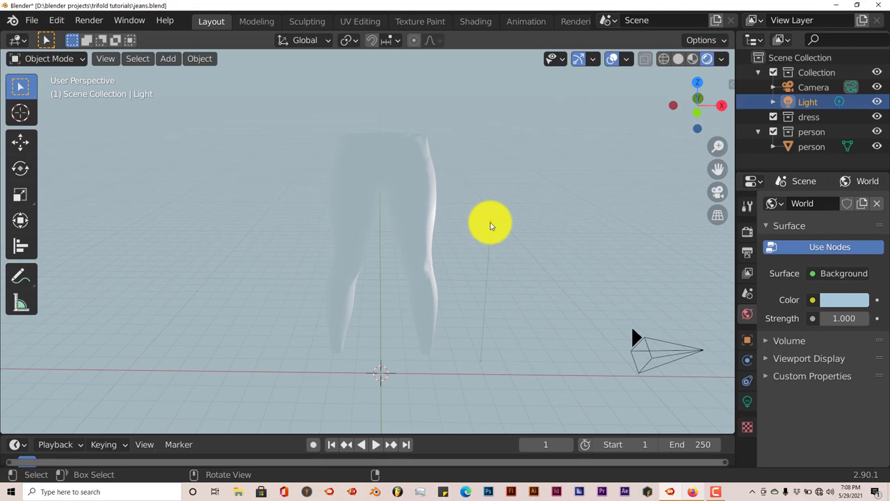
pyautogui.press('Delete')
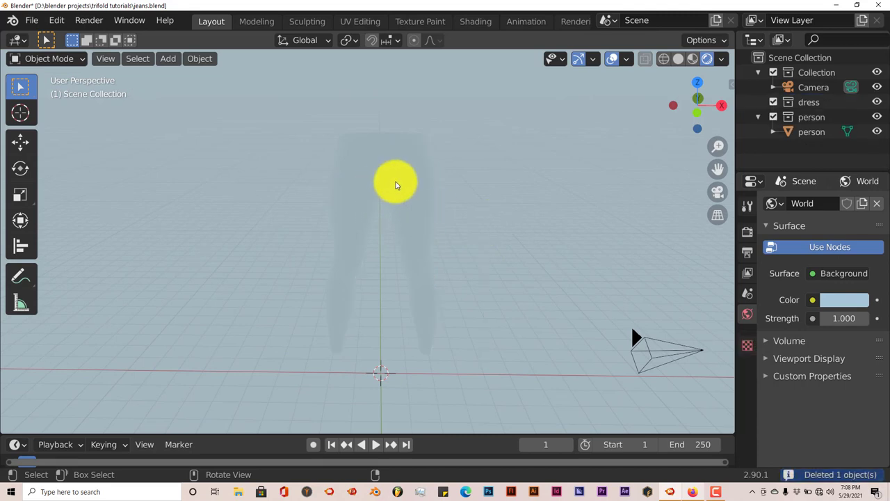
# Darken the world background color to a value of 0.612.
pyautogui.click(837, 303)
pyautogui.moveTo(861, 117); pyautogui.dragTo(868, 124)
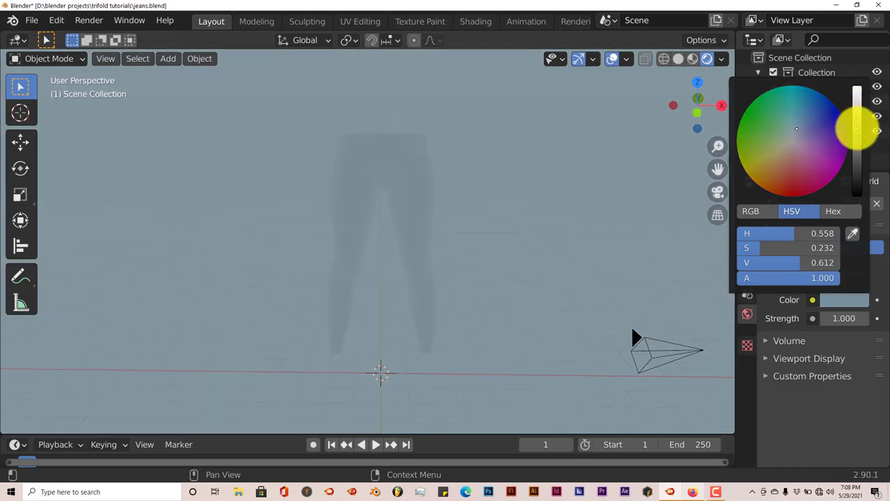
pyautogui.moveTo(513, 290); pyautogui.dragTo(453, 298, button='middle')
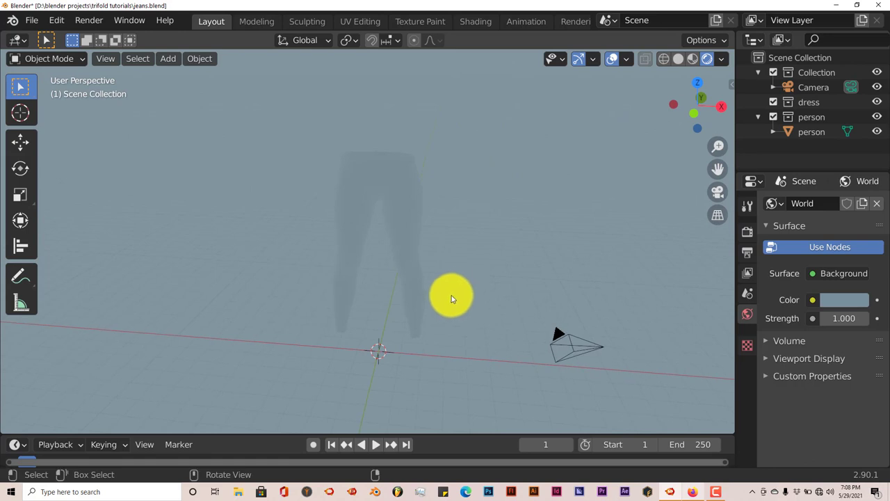
# Create a new material named jeans on the person object.
pyautogui.click(404, 185)
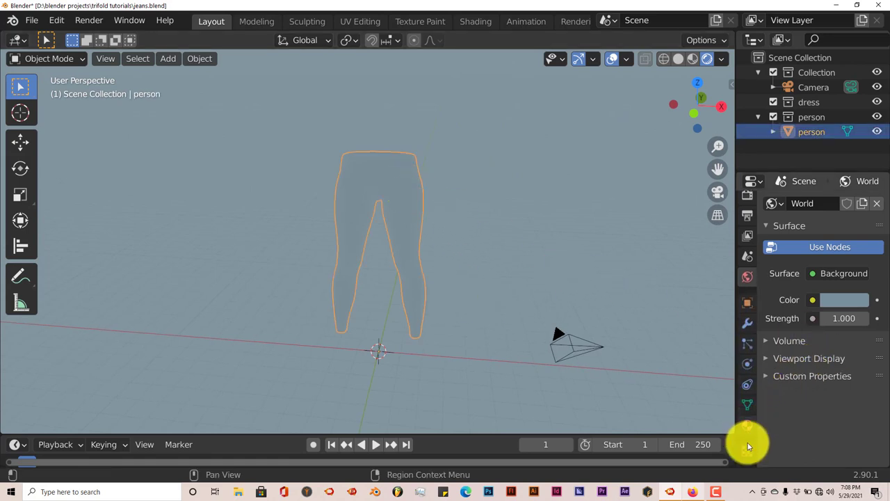
pyautogui.click(748, 427)
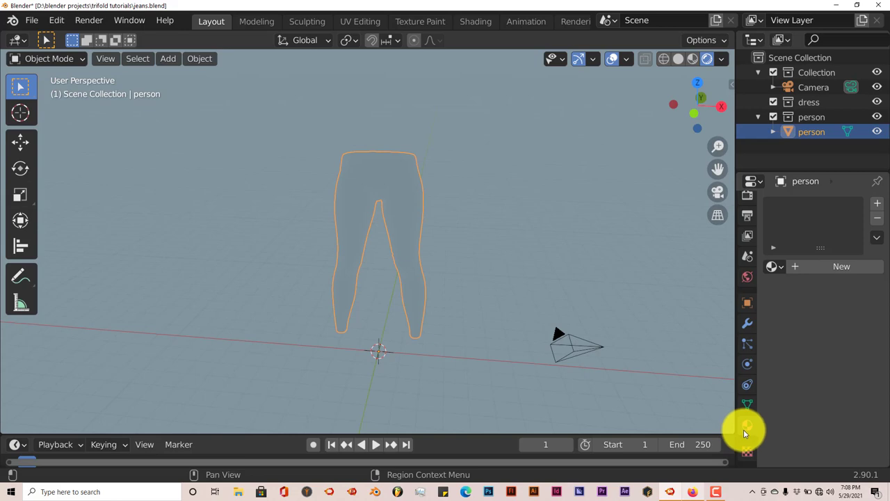
pyautogui.click(817, 266)
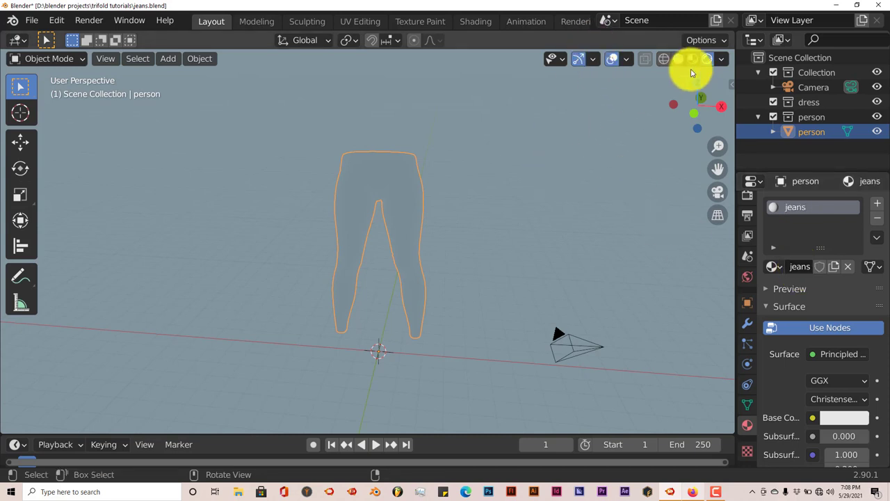
# Split the 3D viewport into two stacked areas and turn the upper one into a Shader Editor.
pyautogui.click(707, 58)
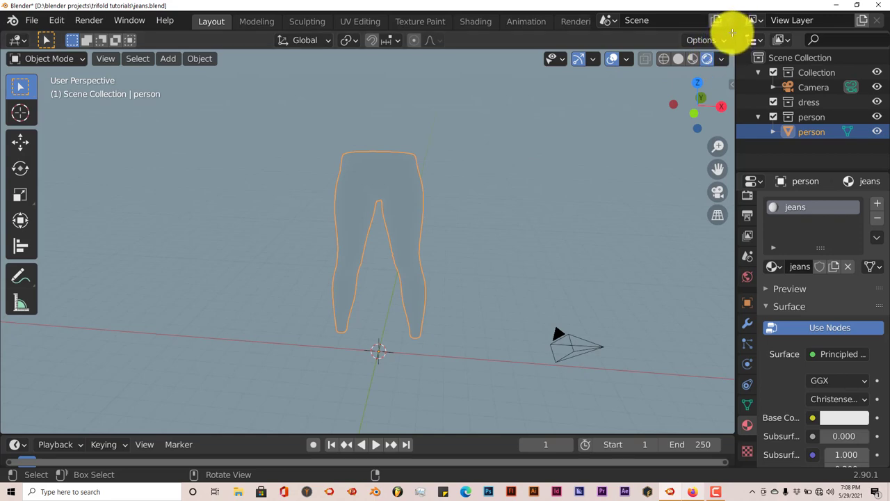
pyautogui.moveTo(733, 33)
pyautogui.mouseDown()
pyautogui.moveTo(708, 135)
pyautogui.moveTo(701, 235)
pyautogui.moveTo(705, 223)
pyautogui.mouseUp()
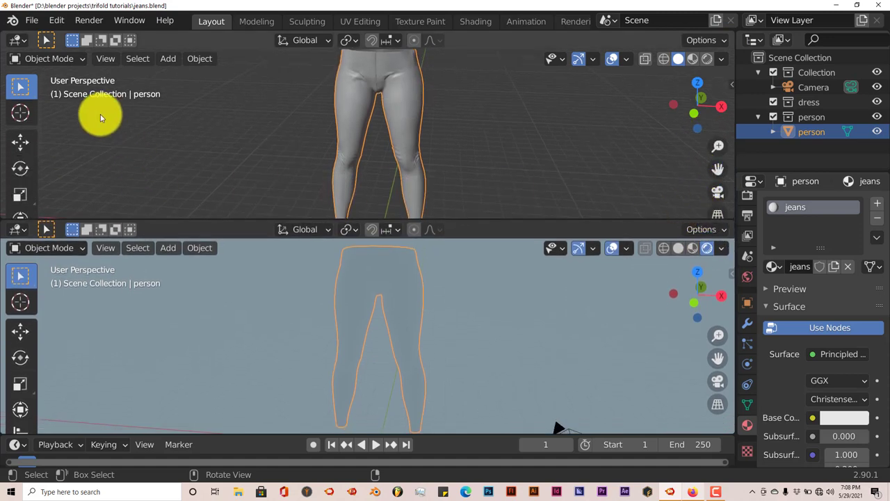
pyautogui.click(22, 41)
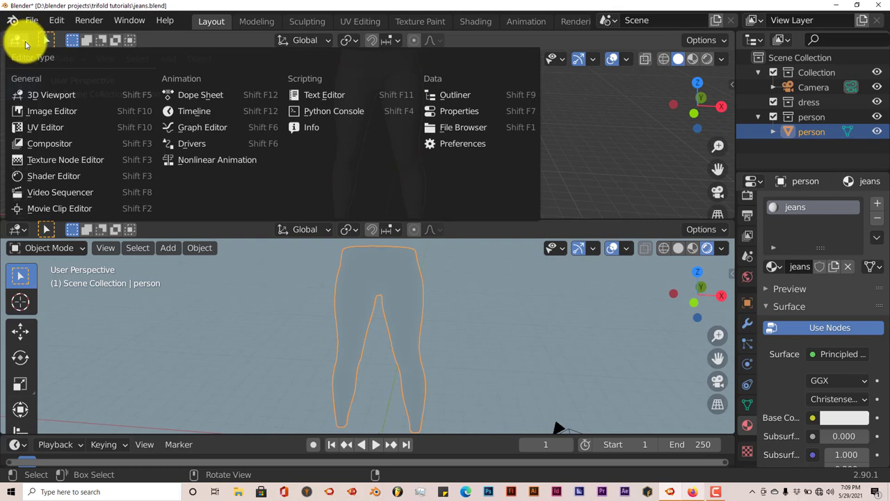
pyautogui.click(59, 175)
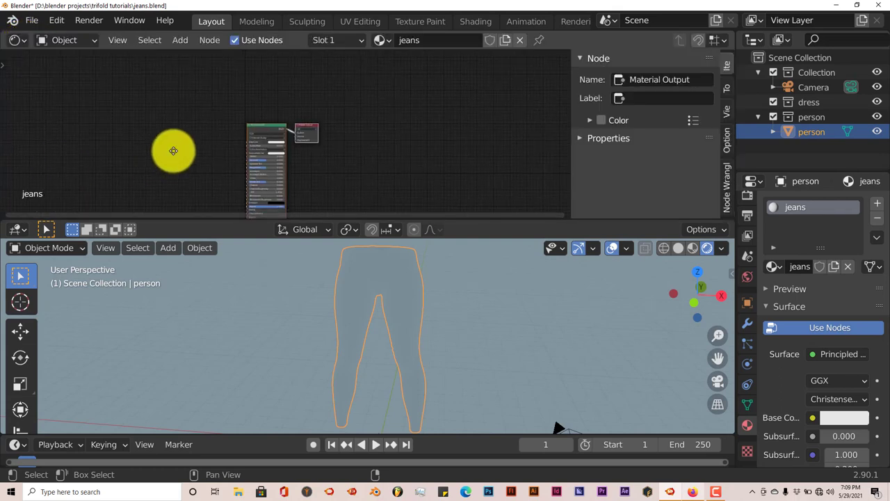
# Add a Node Wrangler texture setup to the Principled BSDF's base color and place its nodes beside the shader.
pyautogui.scroll(4, 275, 91)
pyautogui.click(275, 90)
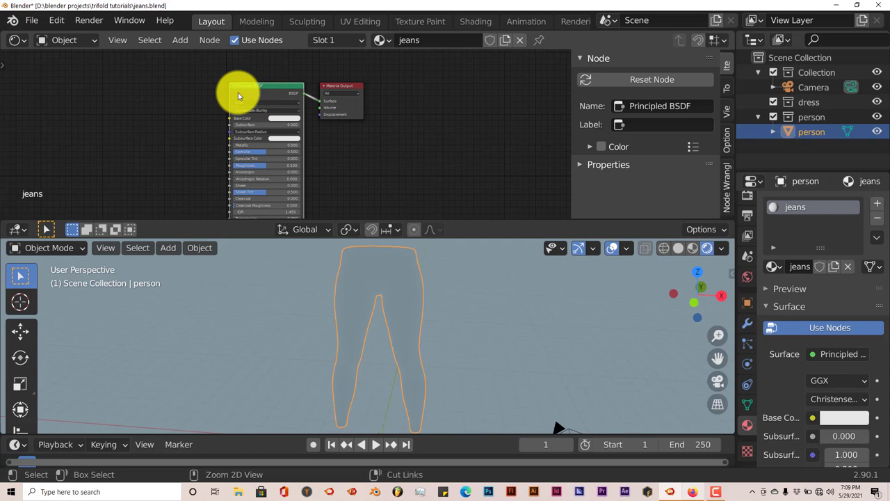
pyautogui.hotkey('ctrl', 't')
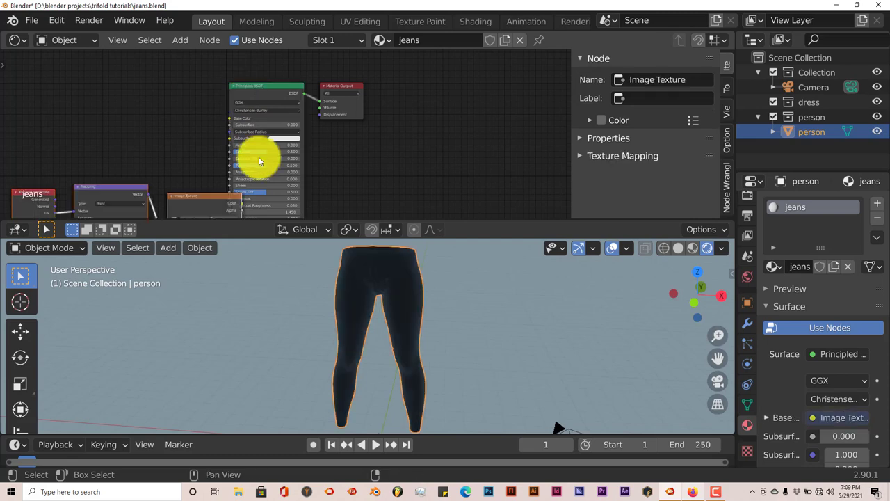
pyautogui.press('g')
pyautogui.click(208, 89)
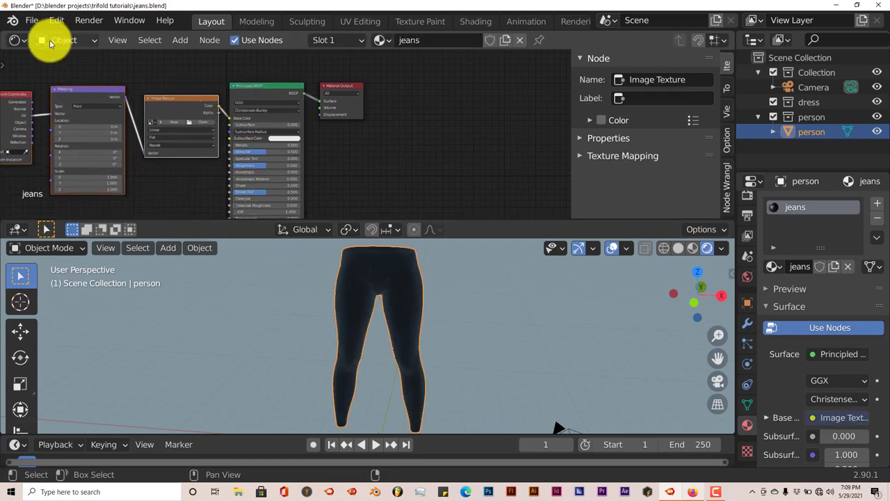
# Search the add-ons in the preferences for "node" to check whether Node Wrangler is enabled.
pyautogui.click(58, 21)
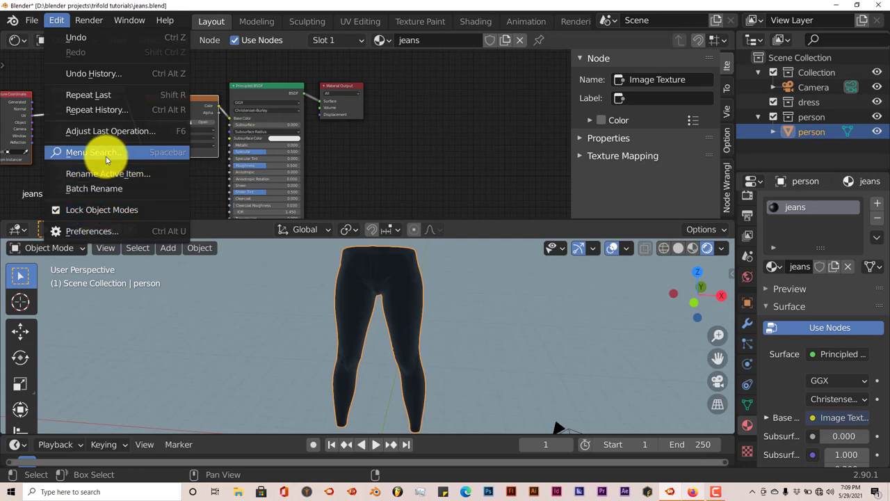
pyautogui.click(99, 232)
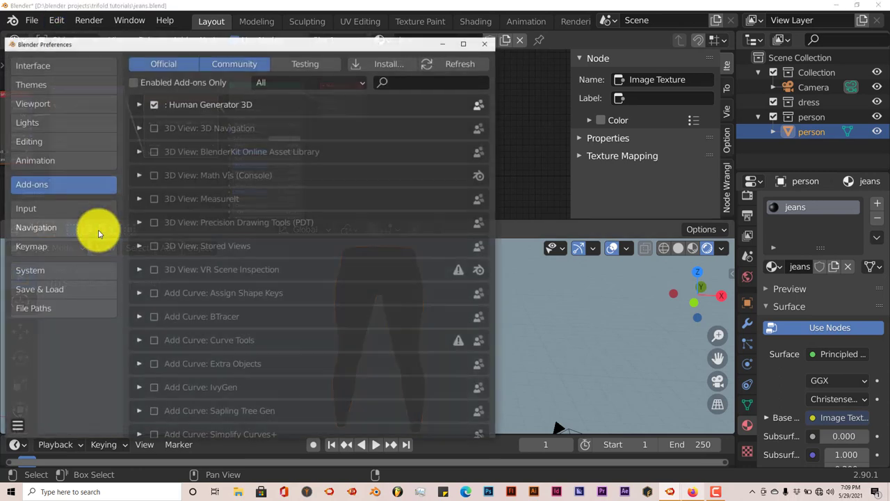
pyautogui.click(408, 82)
pyautogui.write('node')
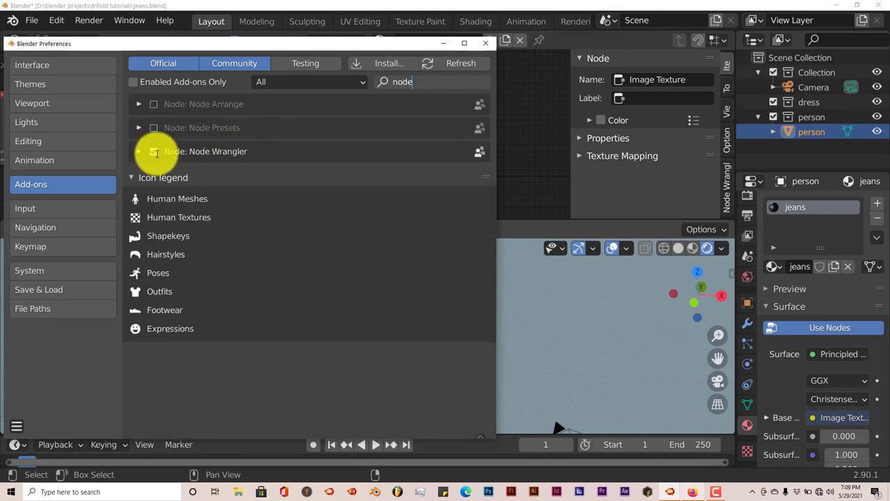
pyautogui.click(485, 43)
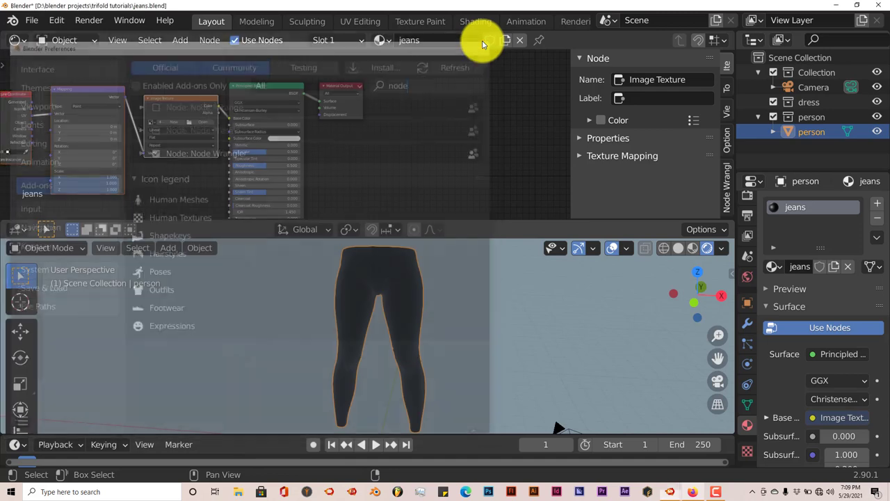
# Connect the Texture Coordinate node's Generated output to the Mapping node's Vector input in place of UV.
pyautogui.moveTo(348, 163); pyautogui.dragTo(412, 181, button='middle')
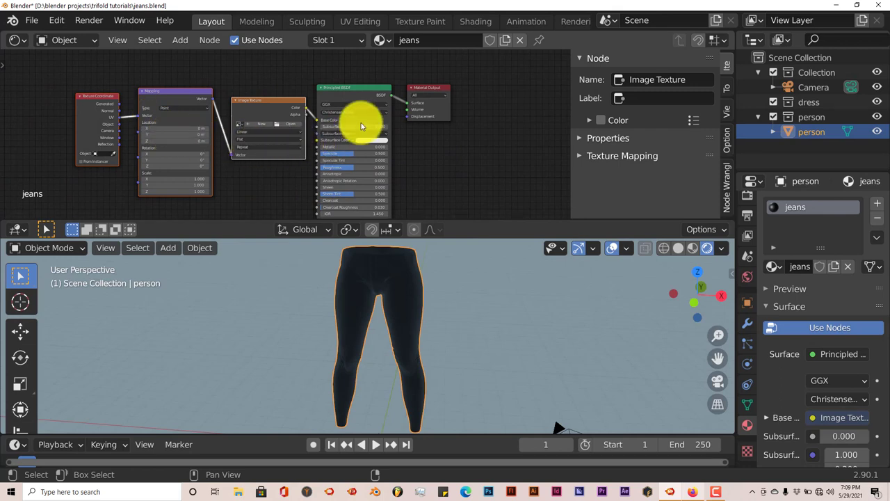
pyautogui.scroll(3, 131, 174)
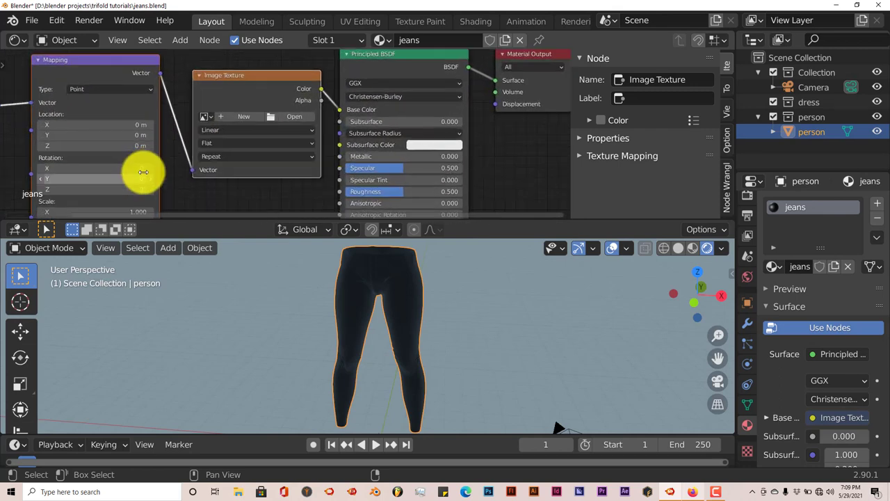
pyautogui.moveTo(181, 192); pyautogui.dragTo(365, 196, button='middle')
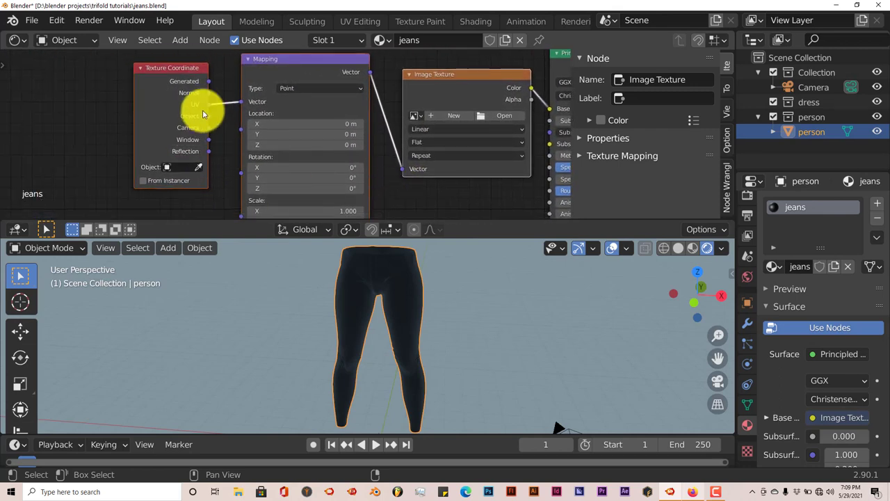
pyautogui.moveTo(212, 103); pyautogui.dragTo(242, 102)
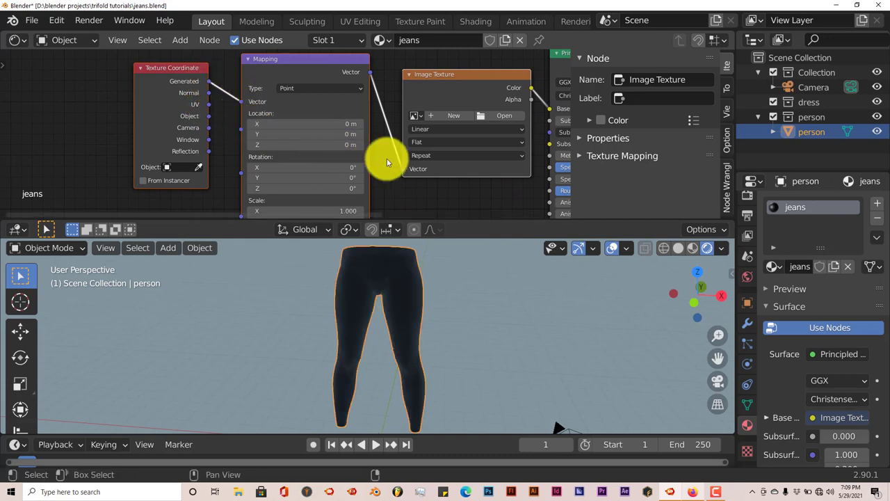
# Set the Mapping node's type to Texture.
pyautogui.moveTo(383, 159); pyautogui.dragTo(248, 90, button='middle')
pyautogui.click(237, 73)
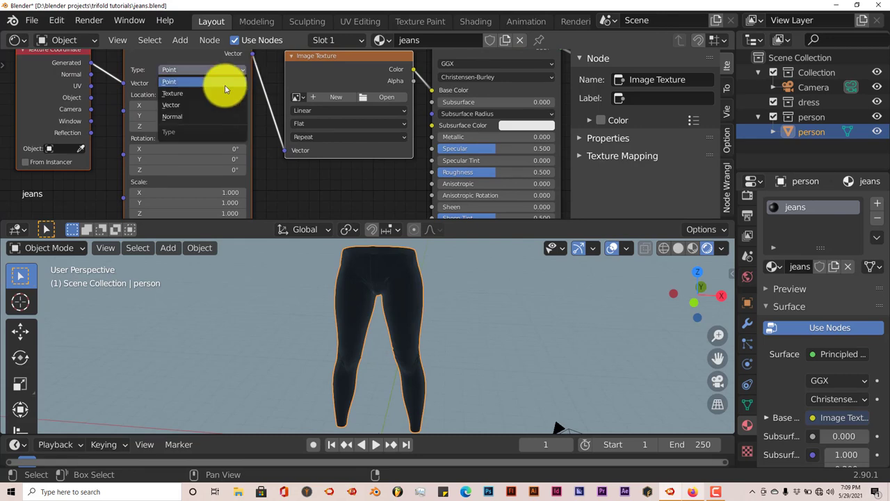
pyautogui.click(221, 90)
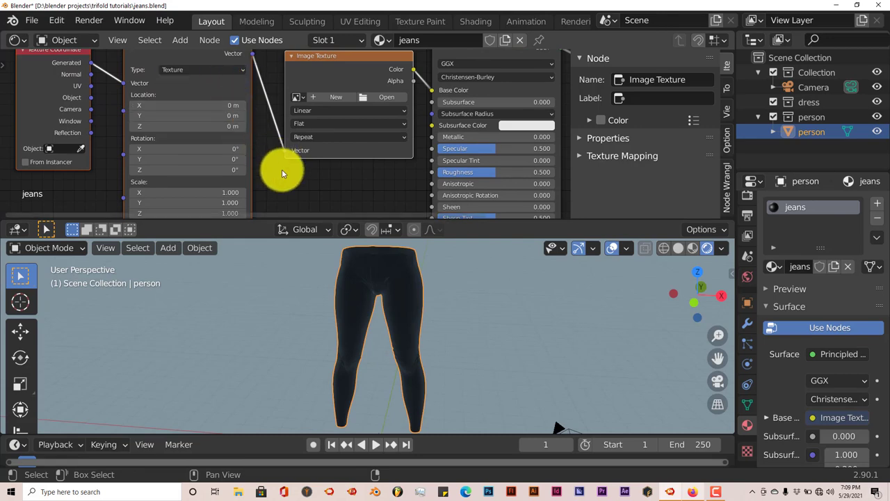
pyautogui.moveTo(281, 169); pyautogui.dragTo(244, 167, button='middle')
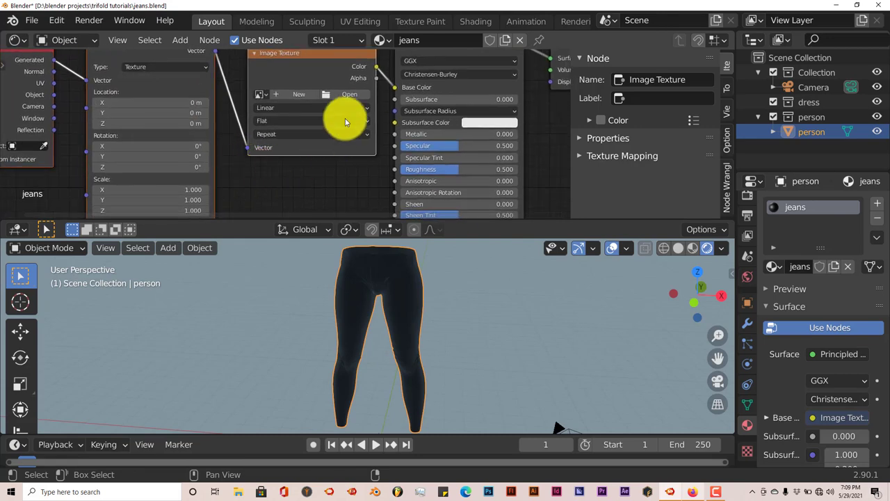
# Load FabricPlain0028_1_S.jpg from the Blender textures folder into the Image Texture node.
pyautogui.click(351, 95)
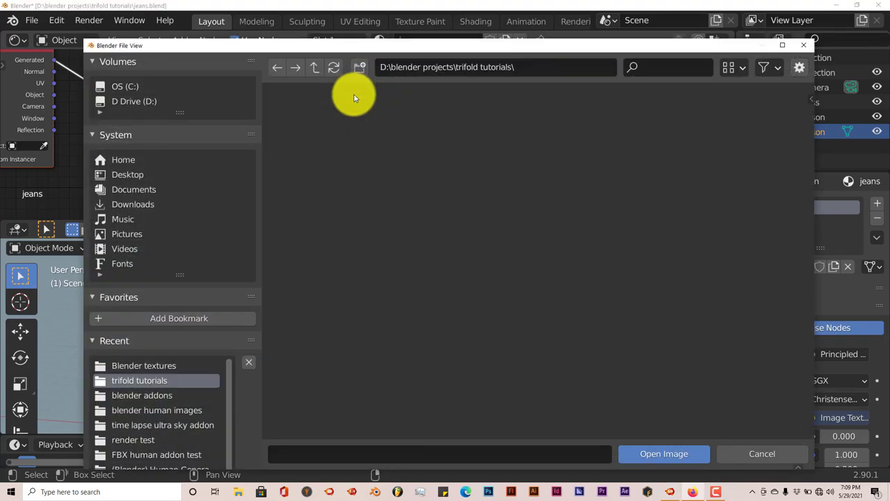
pyautogui.click(169, 366)
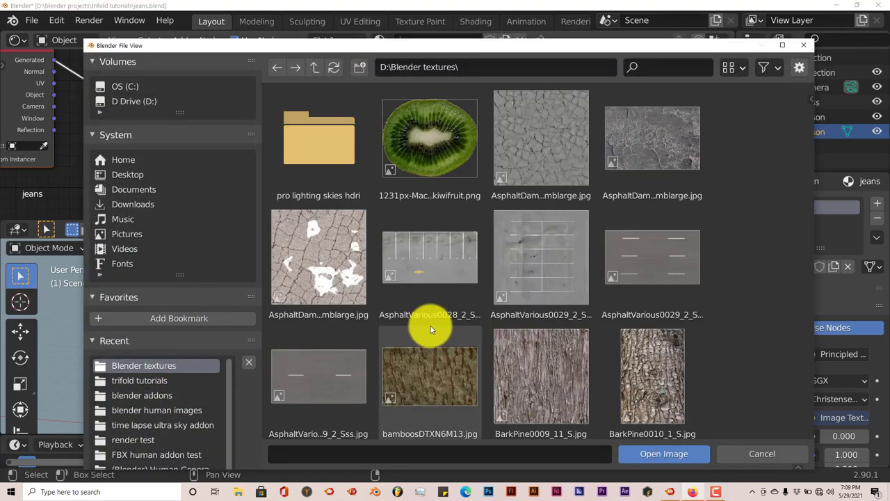
pyautogui.scroll(-10, 427, 324)
pyautogui.scroll(-15, 433, 332)
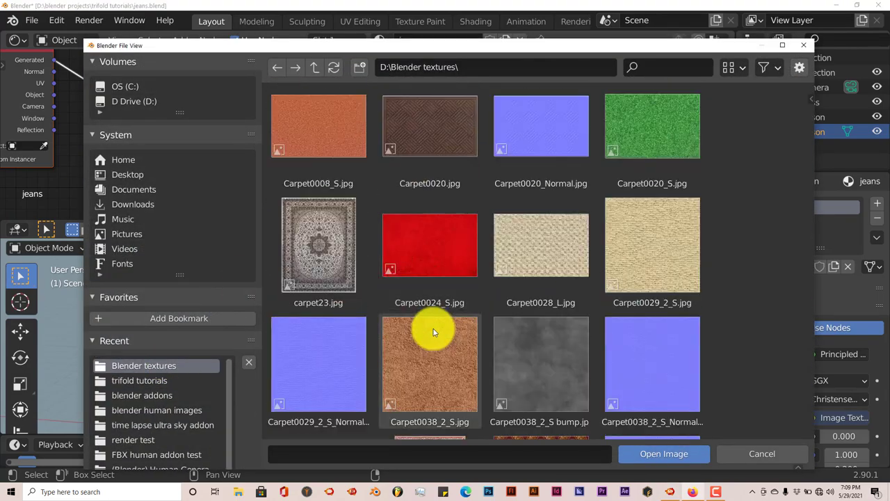
pyautogui.scroll(-15, 432, 331)
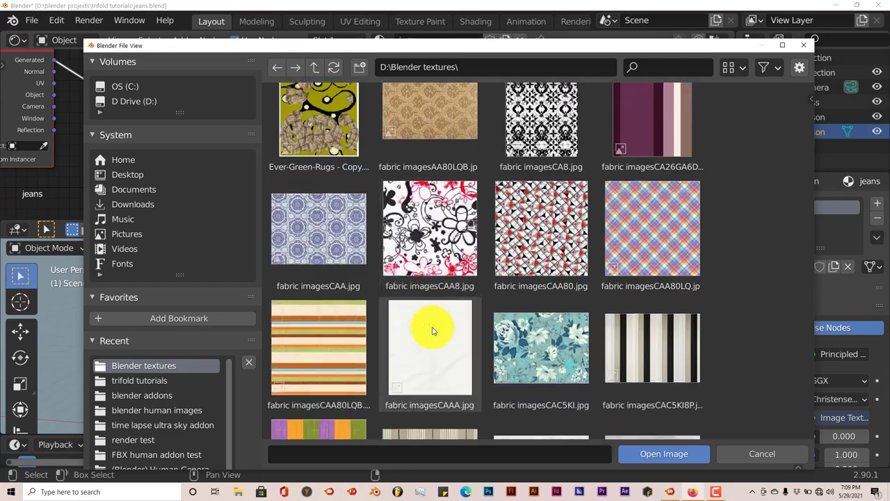
pyautogui.scroll(-15, 437, 332)
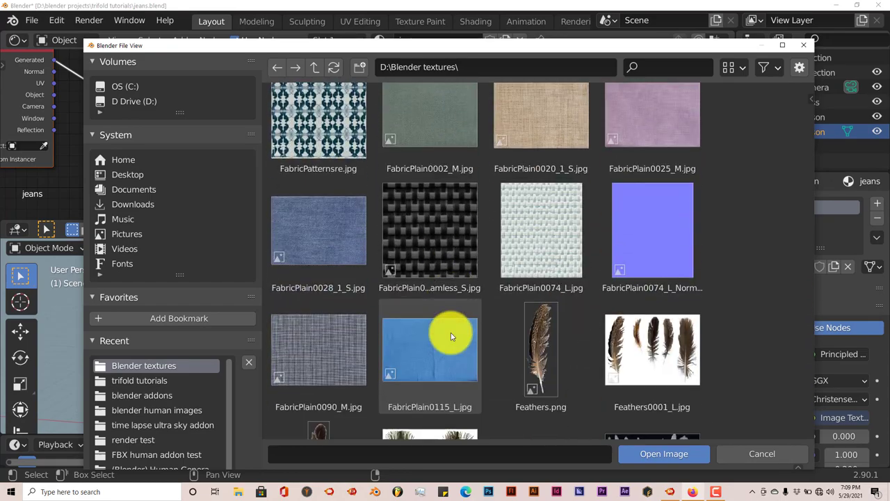
pyautogui.doubleClick(339, 258)
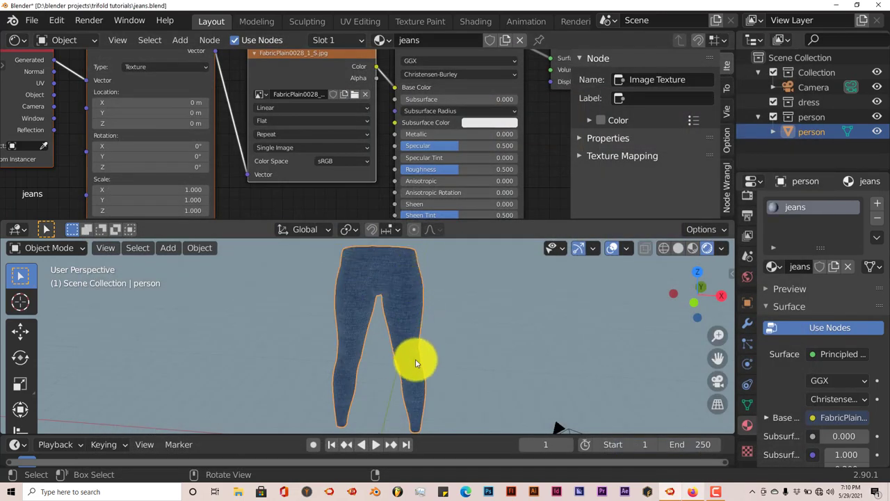
# Change the Image Texture node's projection to Box.
pyautogui.moveTo(424, 361); pyautogui.dragTo(328, 352, button='middle')
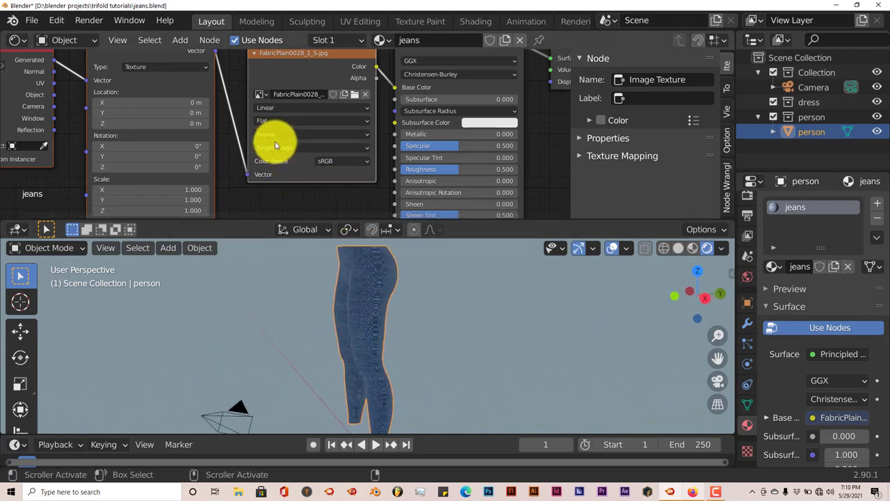
pyautogui.click(280, 121)
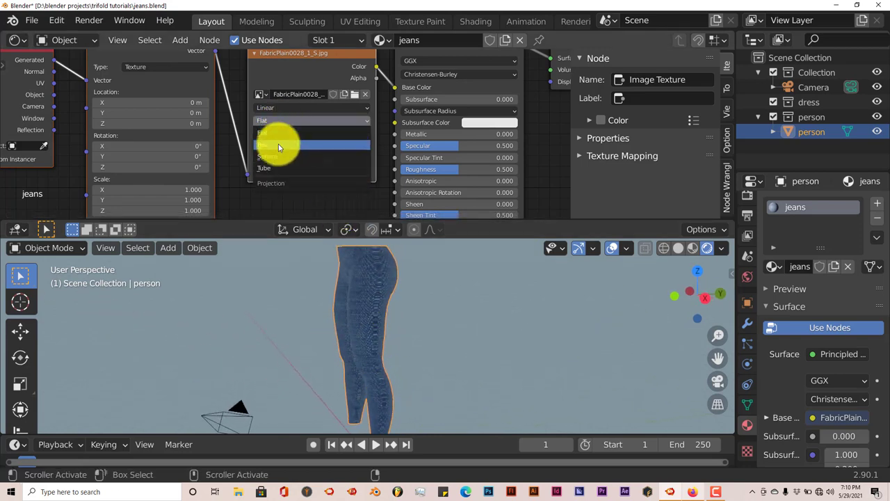
pyautogui.click(279, 145)
pyautogui.moveTo(394, 342); pyautogui.dragTo(391, 368, button='middle')
pyautogui.scroll(2, 403, 367)
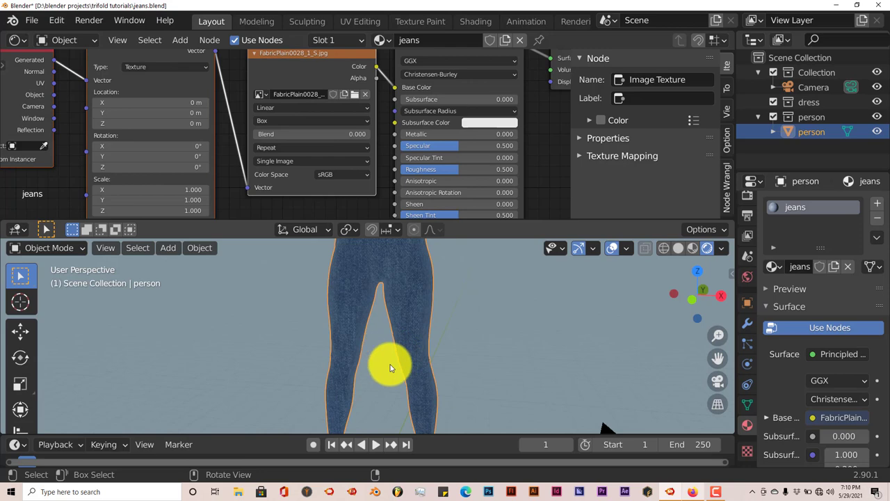
# Set the Mapping node's X, Y and Z scale to 1.0/4 each.
pyautogui.moveTo(232, 195); pyautogui.dragTo(264, 160, button='middle')
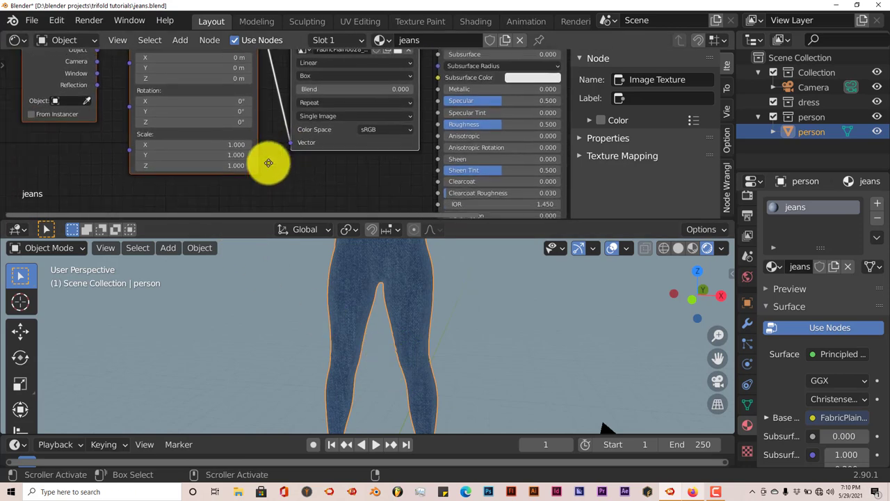
pyautogui.click(186, 142)
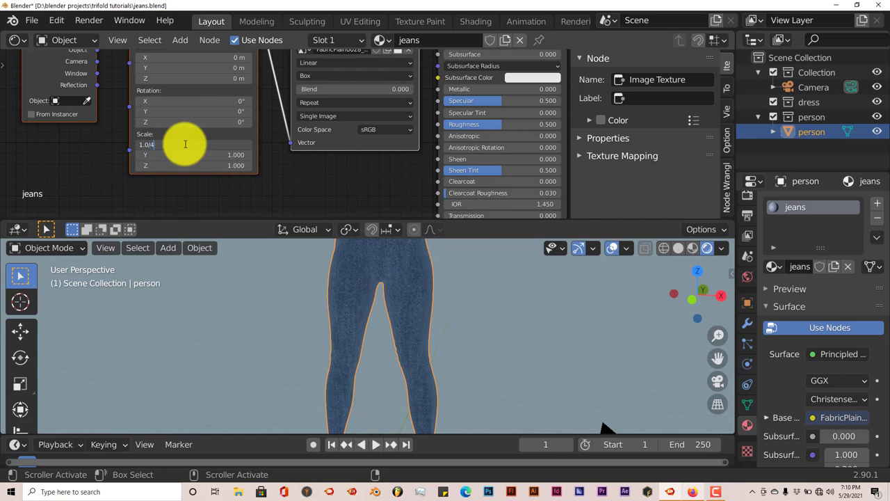
pyautogui.press('Return')
pyautogui.click(179, 155)
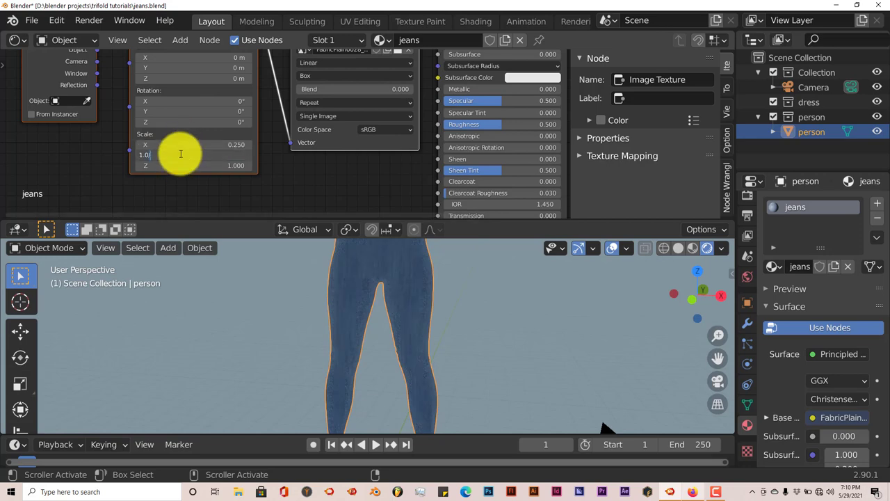
pyautogui.press('Return')
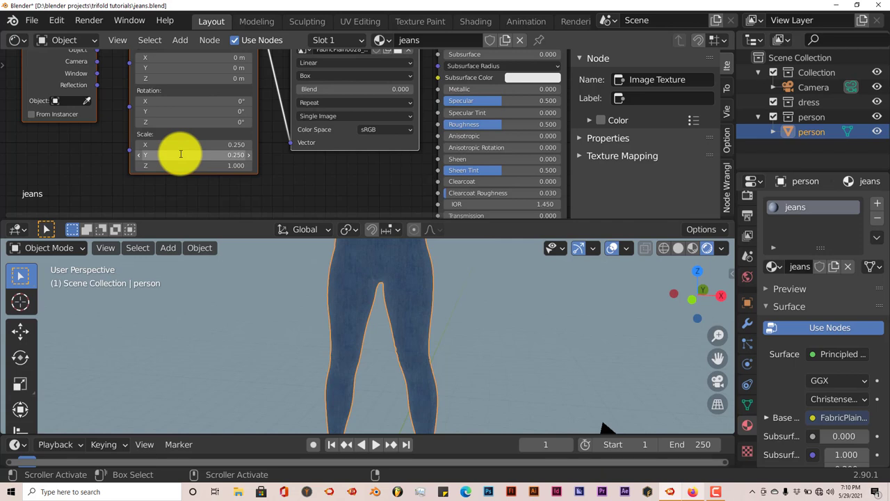
pyautogui.click(182, 166)
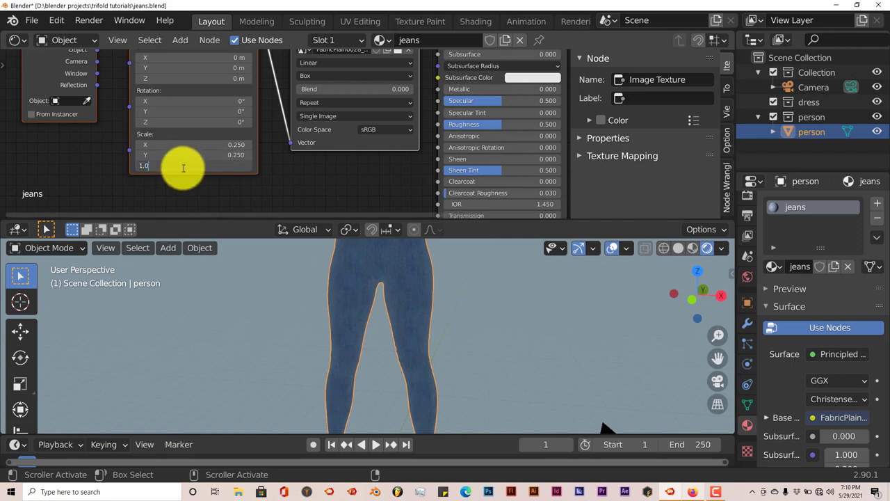
pyautogui.press('Return')
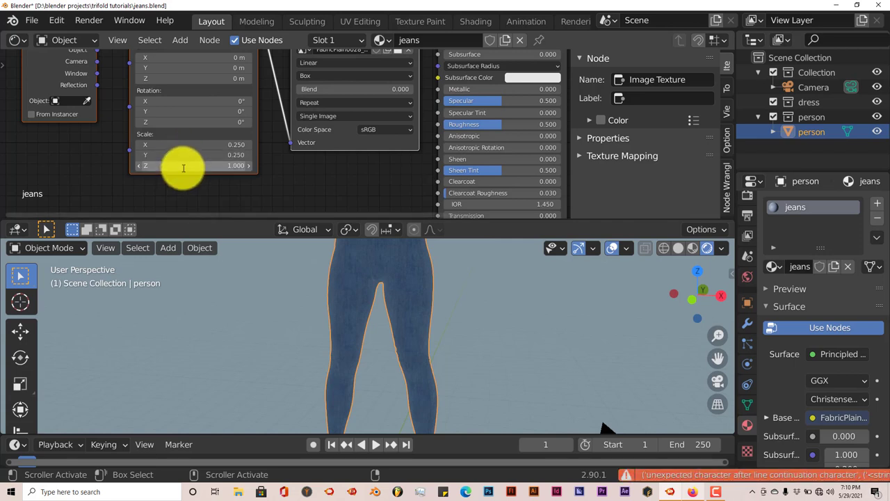
pyautogui.click(183, 167)
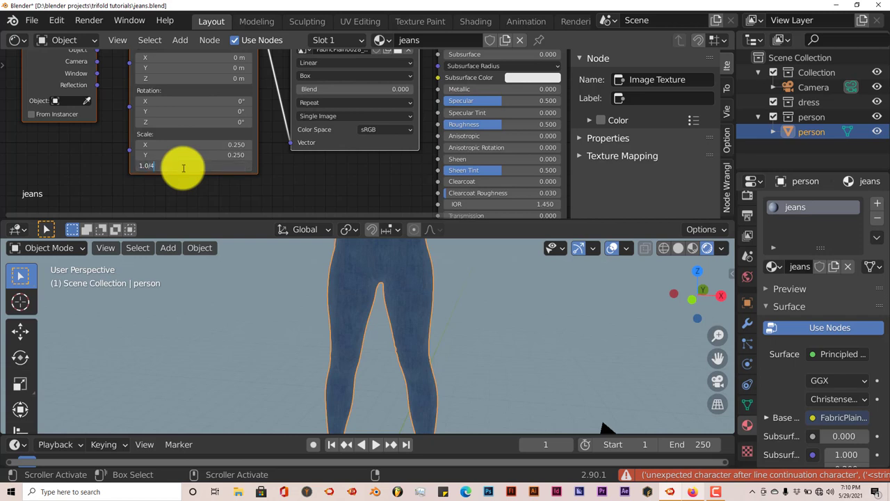
pyautogui.press('Return')
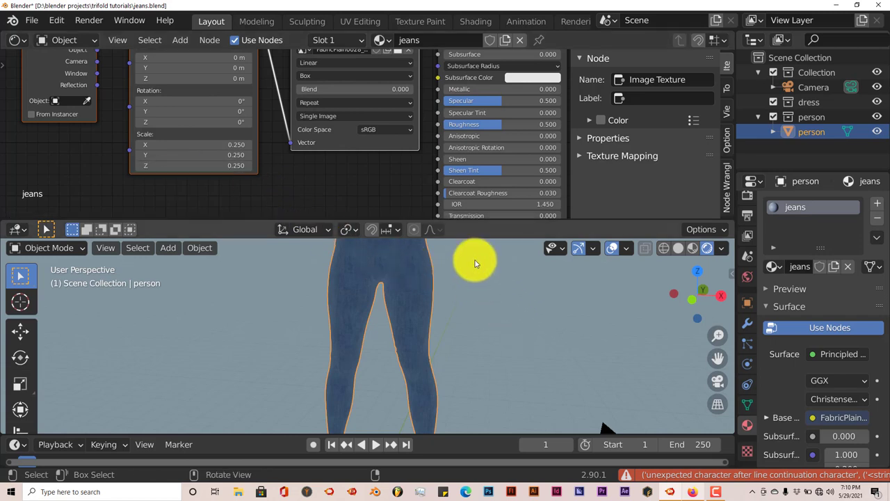
# Join the 3D viewport with the Shader Editor area so that the viewport takes over its space.
pyautogui.rightClick(485, 219)
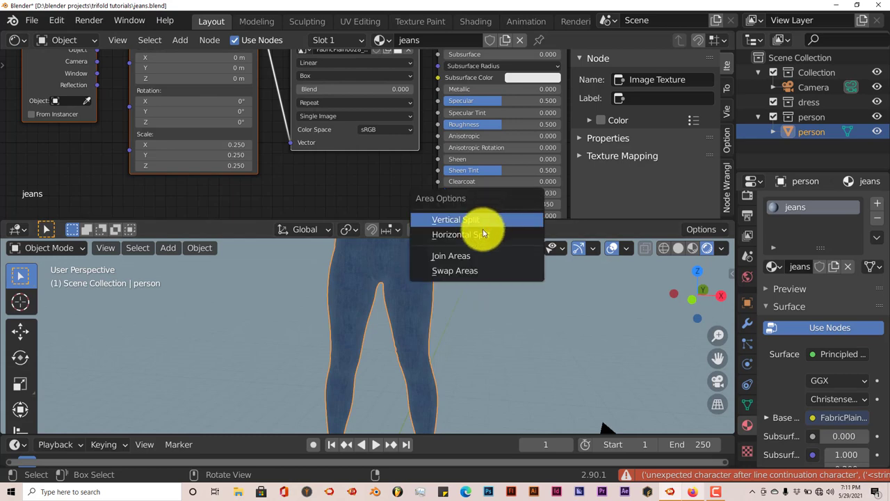
pyautogui.click(478, 256)
pyautogui.click(464, 192)
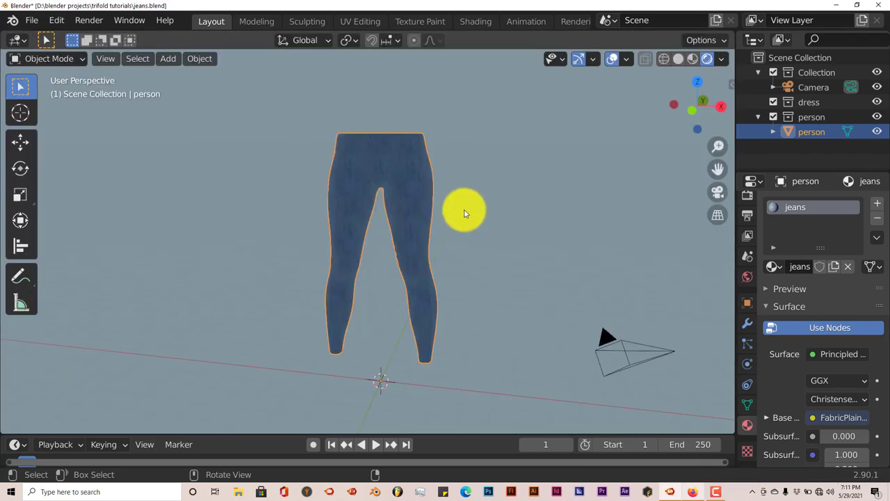
# Examine the denim texture on the jeans from several angles and distances.
pyautogui.moveTo(461, 215); pyautogui.dragTo(364, 201, button='middle')
pyautogui.scroll(1, 464, 240)
pyautogui.moveTo(368, 252); pyautogui.dragTo(329, 300, button='middle')
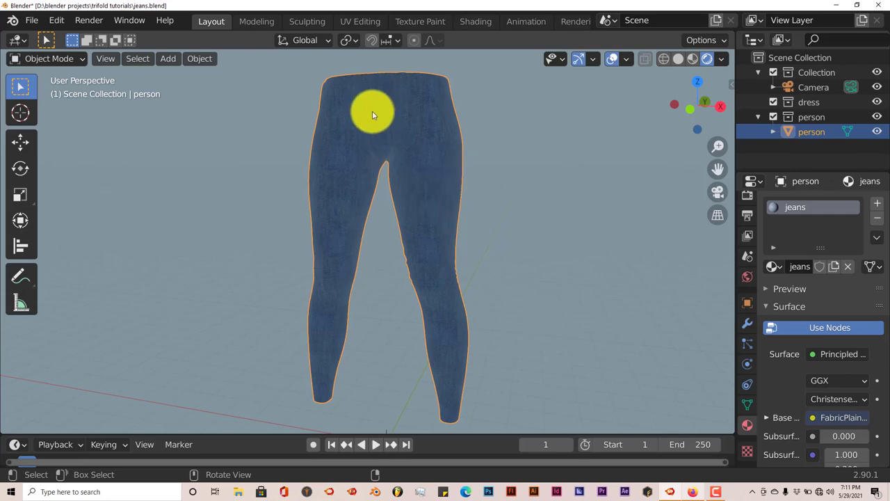
pyautogui.moveTo(369, 113)
pyautogui.mouseDown(button='middle')
pyautogui.moveTo(381, 126)
pyautogui.moveTo(381, 104)
pyautogui.mouseUp(button='middle')
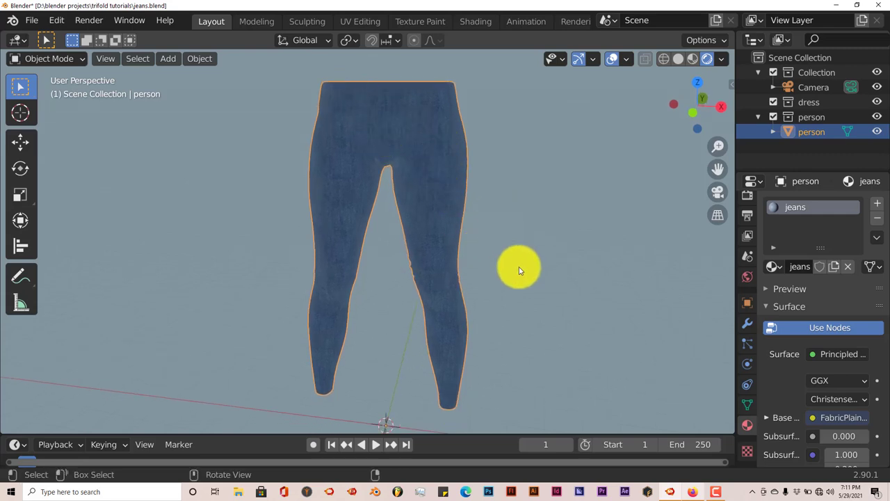
pyautogui.scroll(-1, 522, 288)
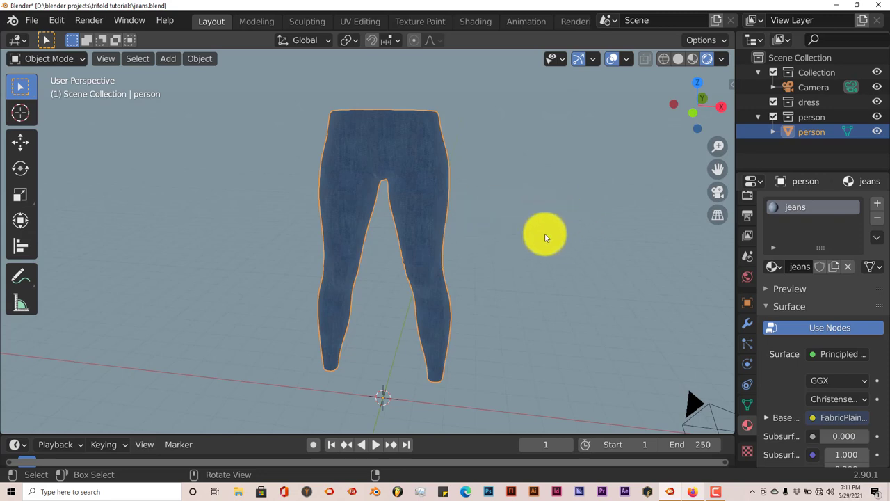
pyautogui.moveTo(542, 235); pyautogui.dragTo(523, 246, button='middle')
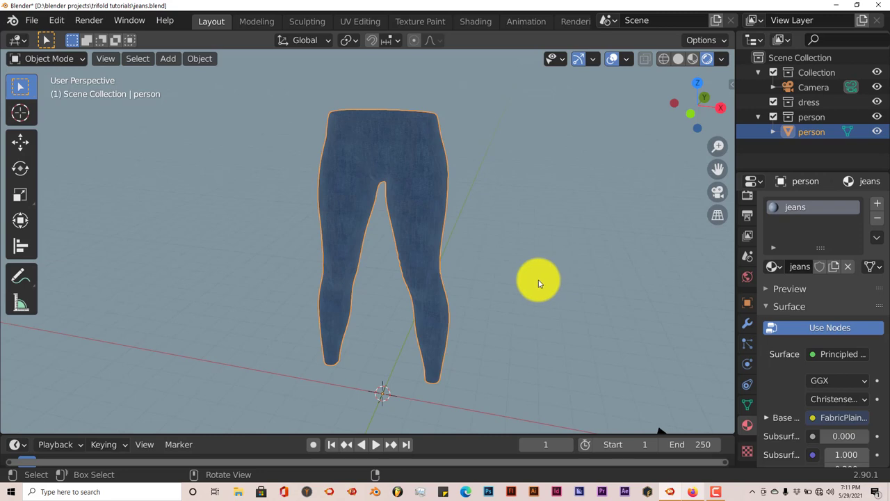
pyautogui.moveTo(519, 279); pyautogui.dragTo(497, 269, button='middle')
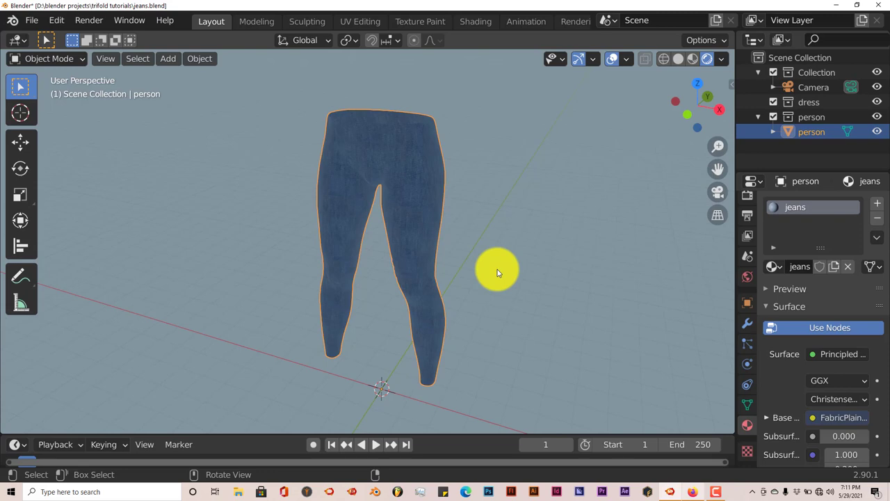
pyautogui.moveTo(431, 258); pyautogui.dragTo(408, 189, button='middle')
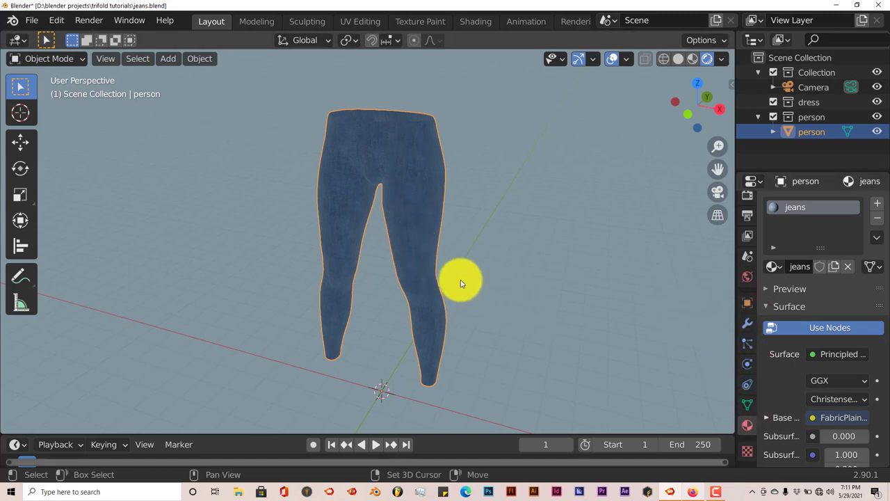
# Add a Sun light and move it above and in front of the jeans.
pyautogui.hotkey('shift', 'a')
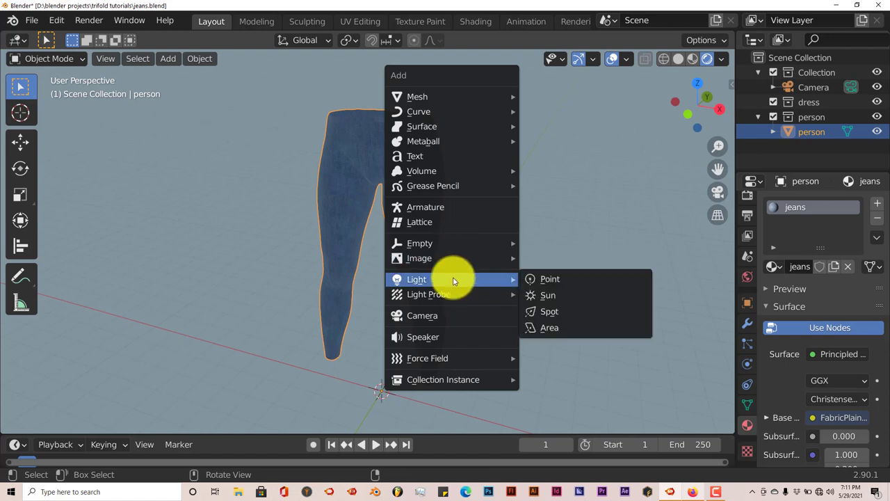
pyautogui.click(537, 295)
pyautogui.moveTo(476, 295); pyautogui.dragTo(373, 370, button='middle')
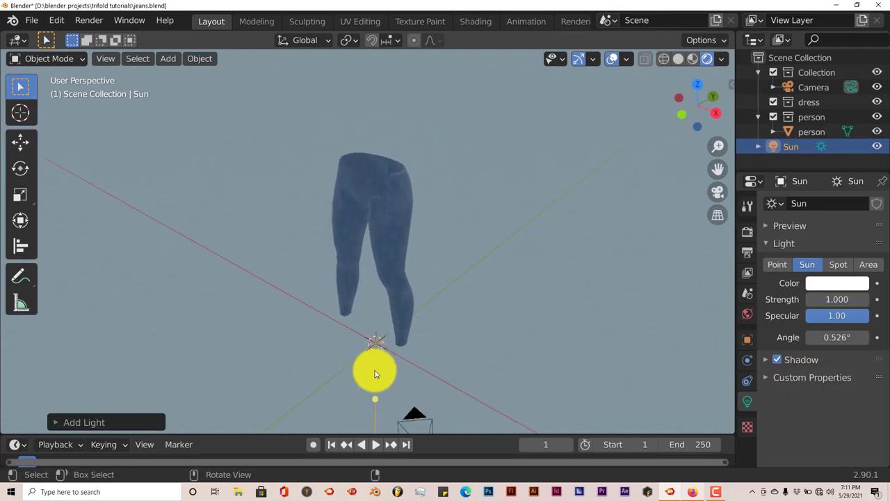
pyautogui.click(20, 142)
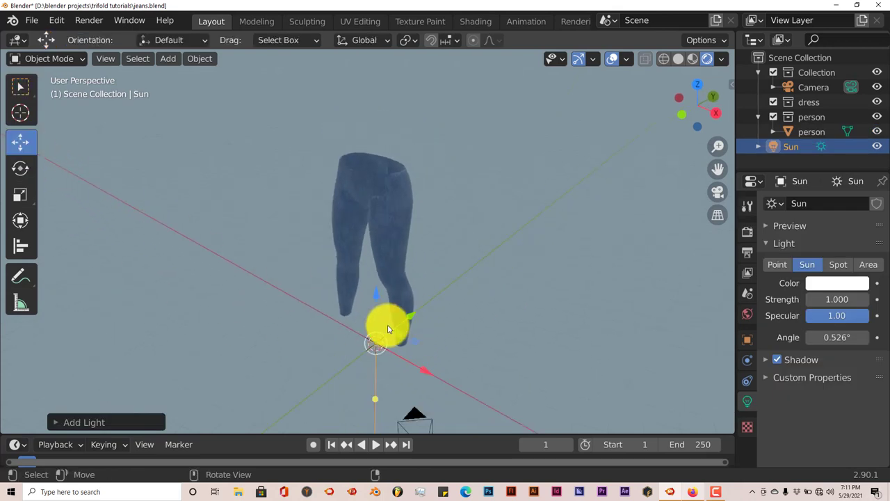
pyautogui.moveTo(374, 295); pyautogui.dragTo(287, 118)
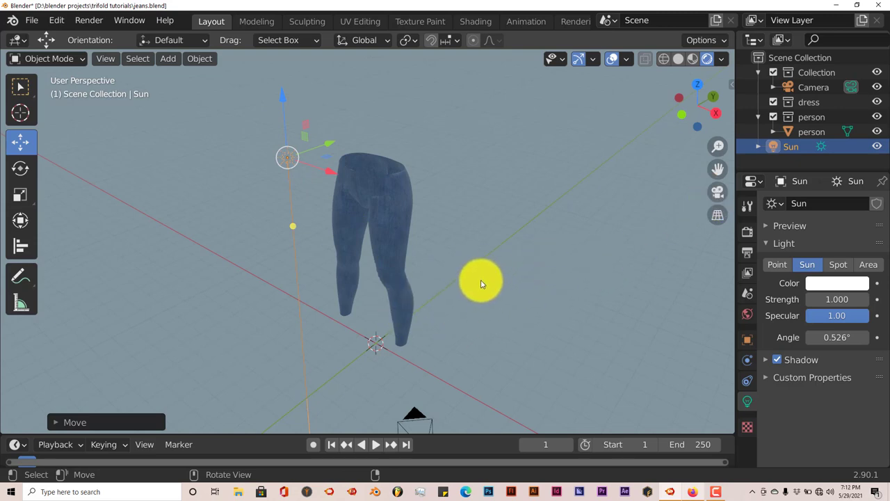
# Rotate the Sun light about -52° in the right orthographic view so it aims at the front of the jeans.
pyautogui.moveTo(478, 281); pyautogui.dragTo(404, 261, button='middle')
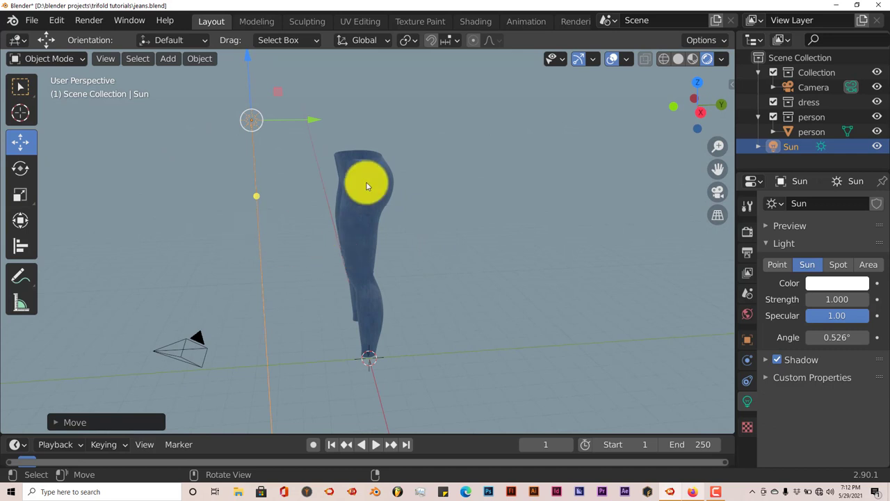
pyautogui.press('KP_3')
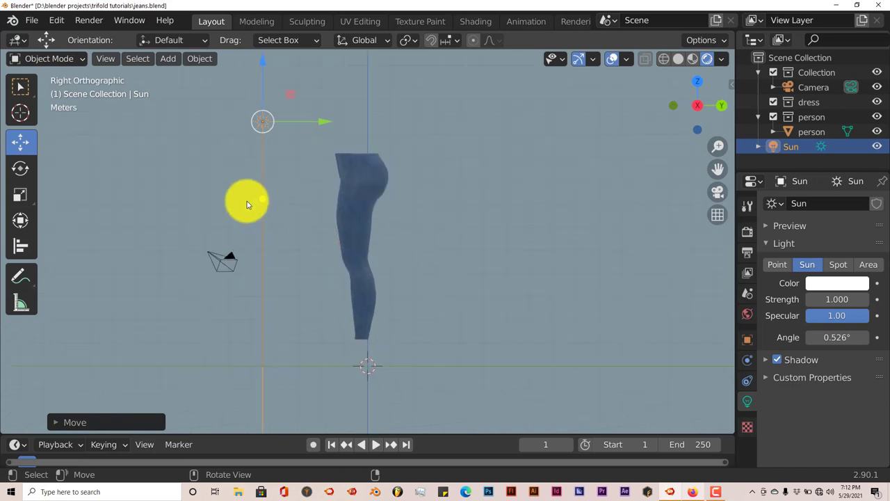
pyautogui.press('r')
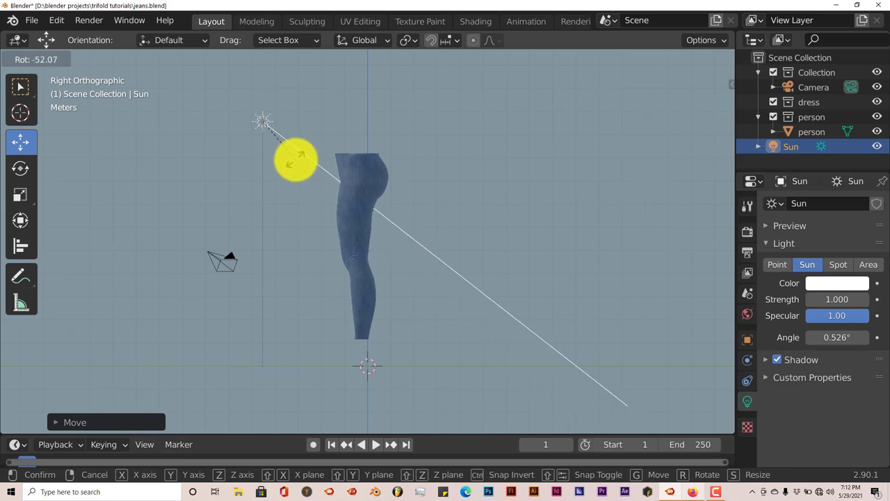
pyautogui.click(296, 160)
# Darken the world background color to a value of about 0.287 while viewing the jeans from the front.
pyautogui.press('KP_1')
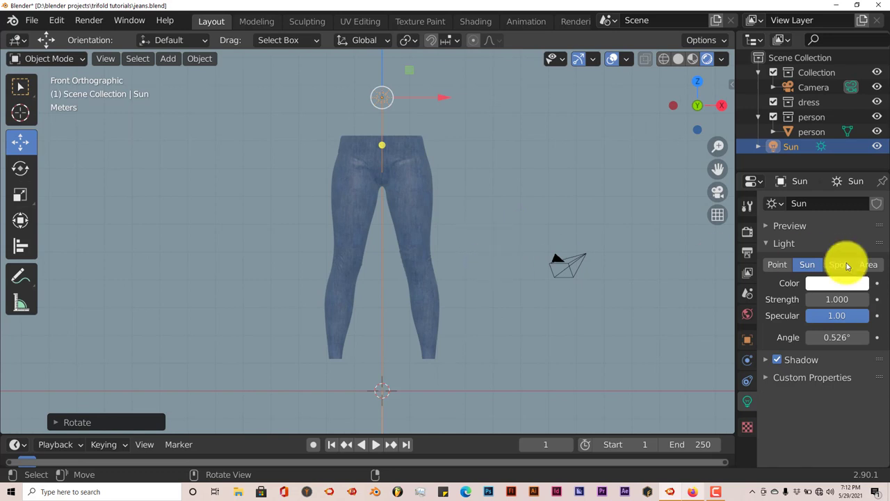
pyautogui.click(749, 314)
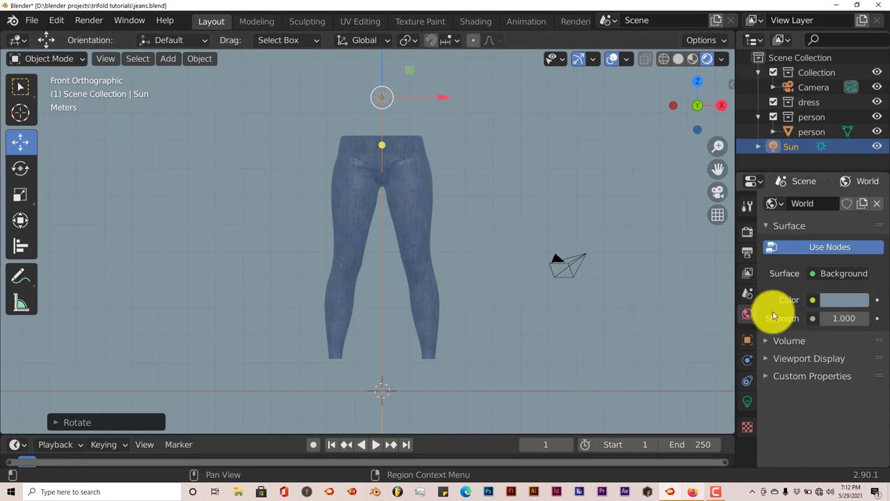
pyautogui.click(837, 300)
pyautogui.moveTo(857, 131); pyautogui.dragTo(858, 163)
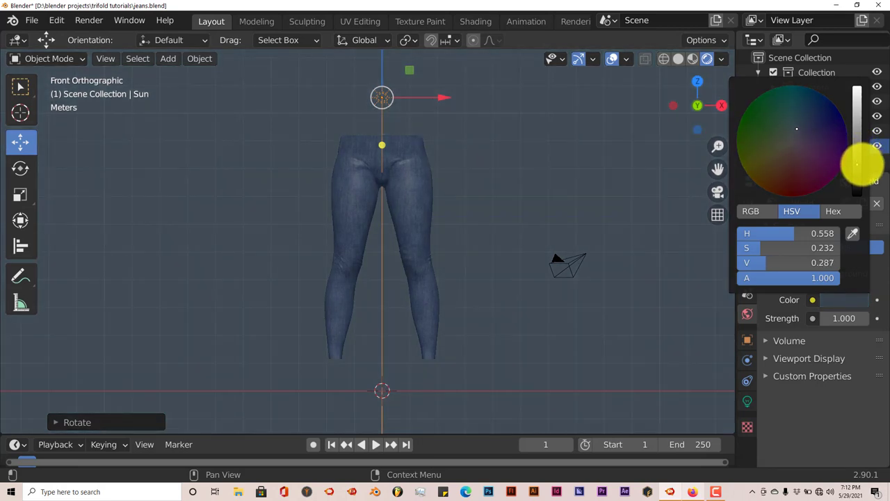
# With the jeans selected in front view, split the 3D viewport horizontally and switch the upper area to the Shader Editor.
pyautogui.scroll(3, 451, 271)
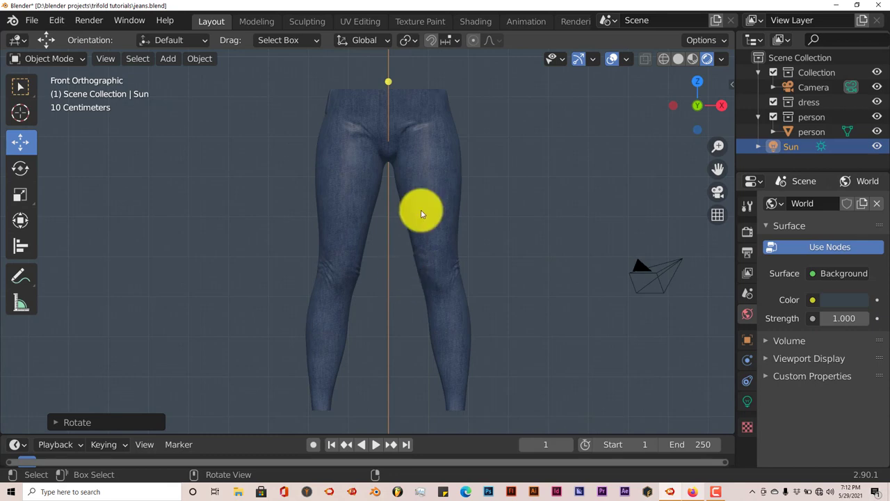
pyautogui.moveTo(450, 243); pyautogui.dragTo(397, 263, button='middle')
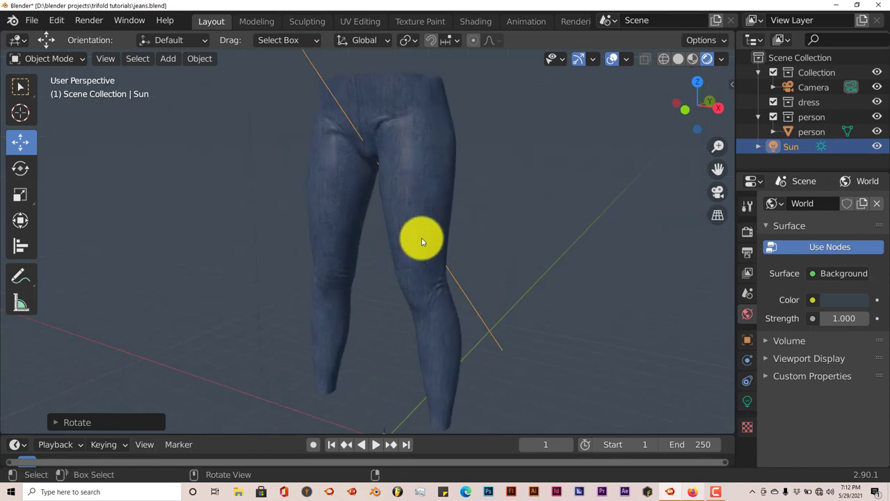
pyautogui.press('KP_1')
pyautogui.click(446, 204)
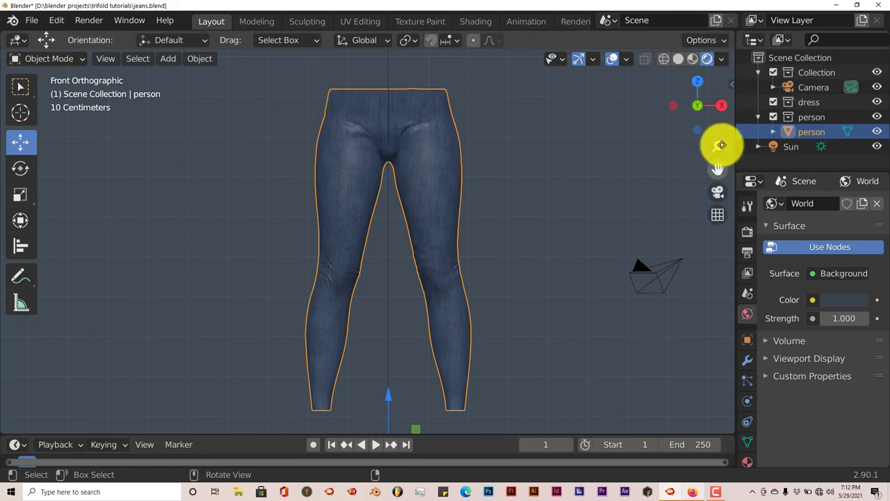
pyautogui.moveTo(732, 31); pyautogui.dragTo(710, 218)
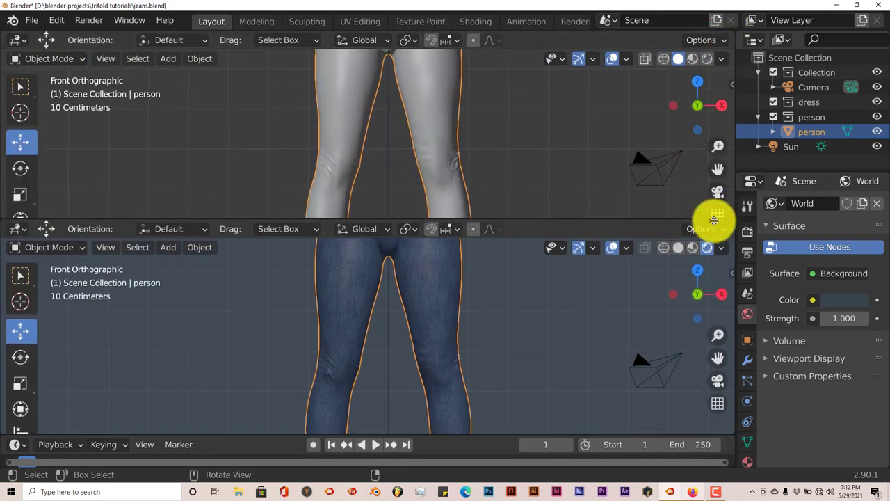
pyautogui.click(61, 57)
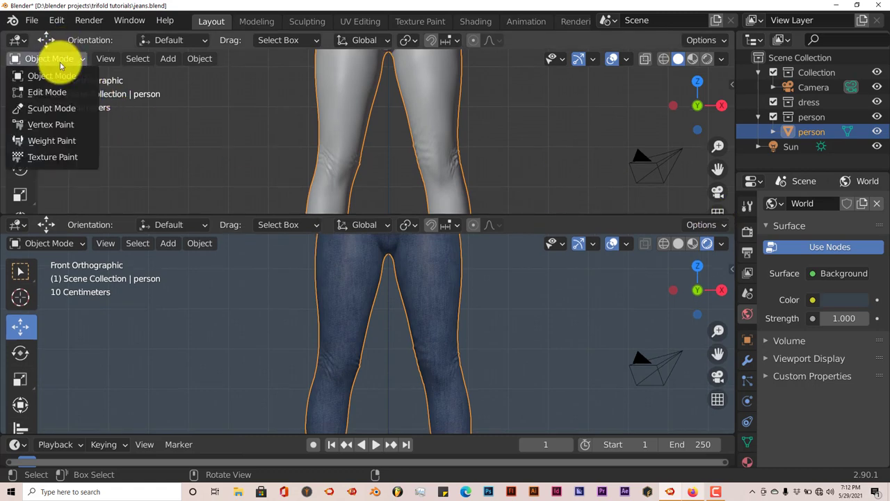
pyautogui.click(28, 41)
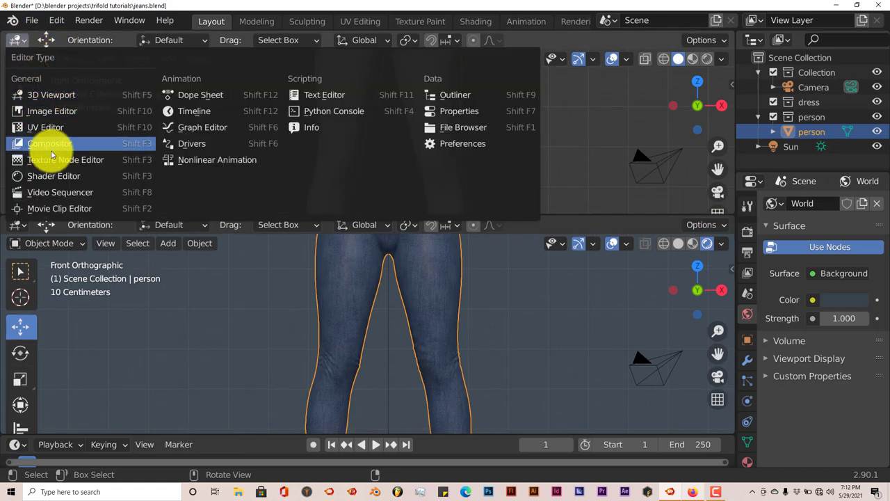
pyautogui.click(48, 176)
# Set the Specular value of the jeans material's Principled BSDF node to 0.
pyautogui.scroll(4, 334, 167)
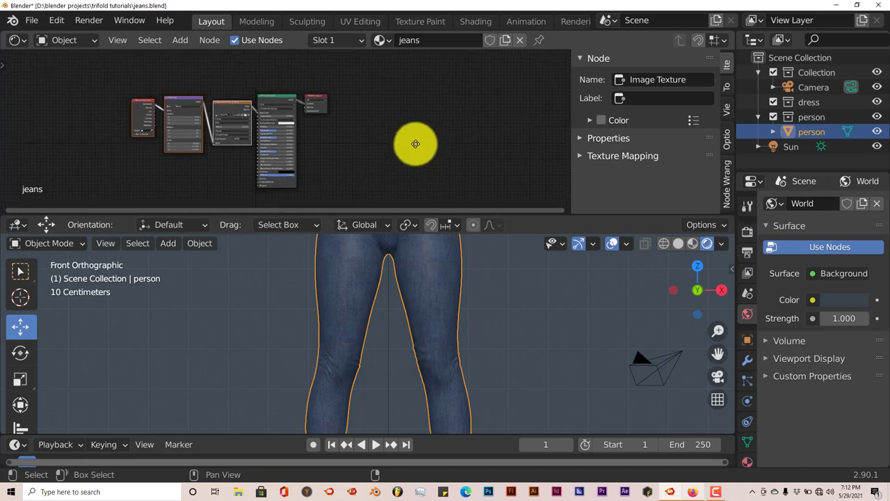
pyautogui.scroll(4, 354, 158)
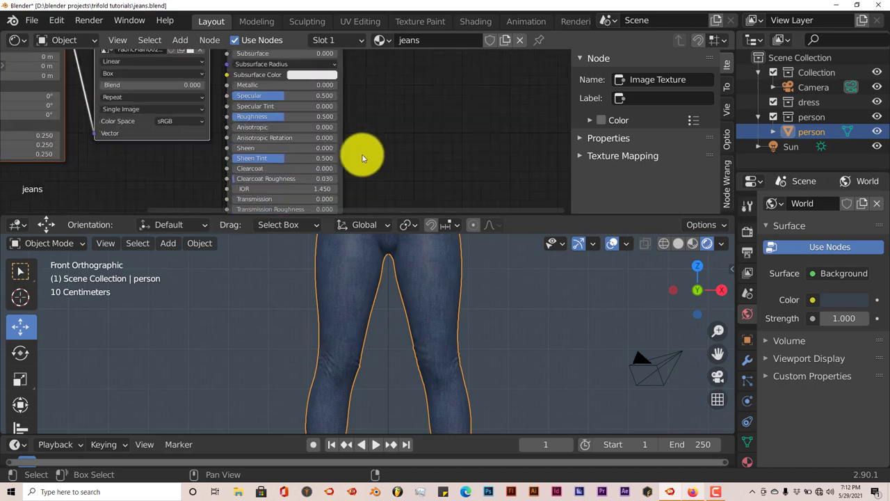
pyautogui.moveTo(240, 86); pyautogui.dragTo(215, 86)
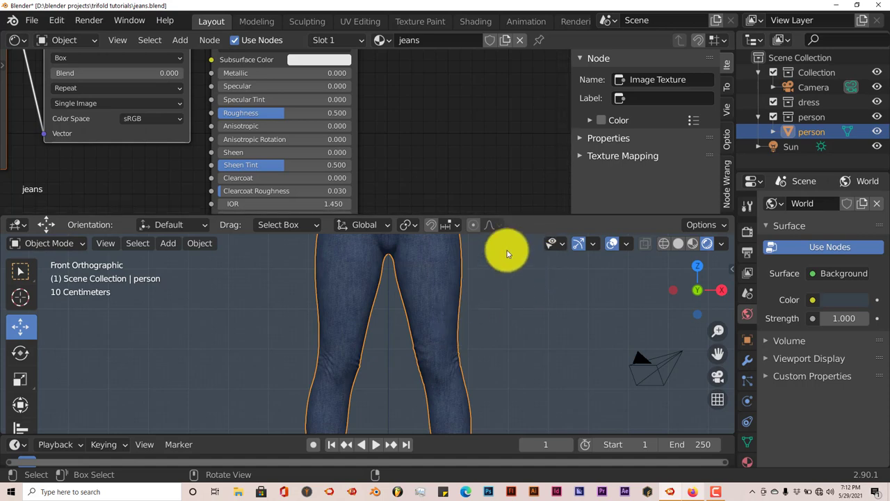
# Join the two areas so the 3D viewport replaces the Shader Editor.
pyautogui.rightClick(531, 216)
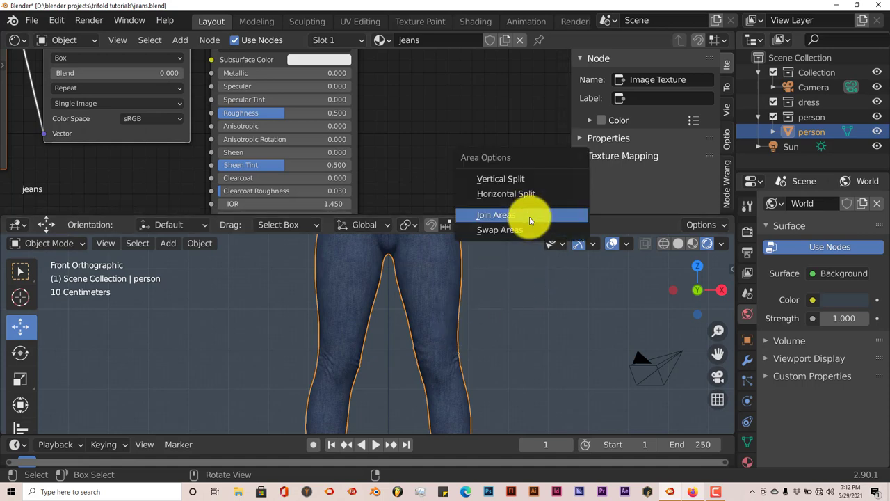
pyautogui.click(530, 216)
pyautogui.click(517, 202)
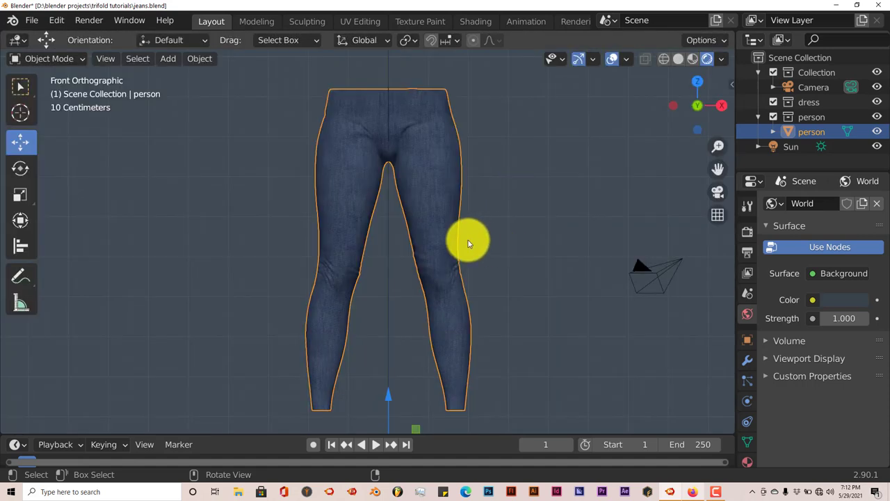
# Examine the non-glossy denim shading and creases on the jeans from the front and side, close up and at full length.
pyautogui.scroll(1, 362, 299)
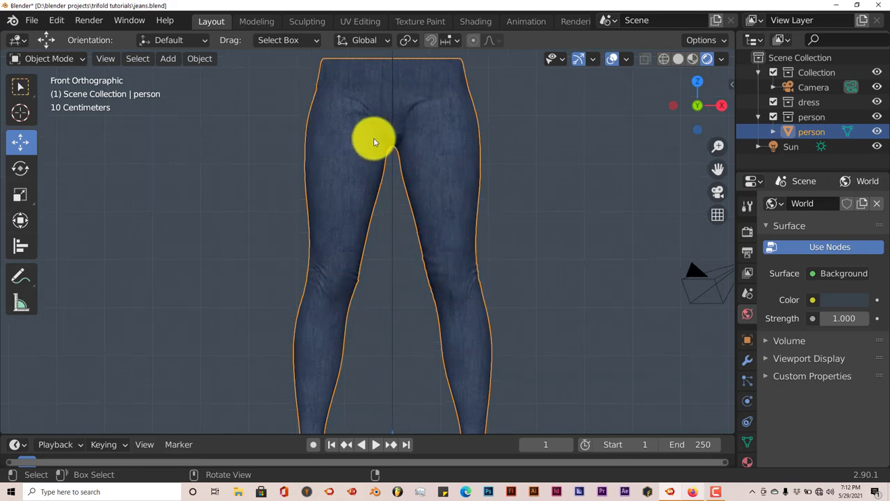
pyautogui.scroll(-1, 505, 286)
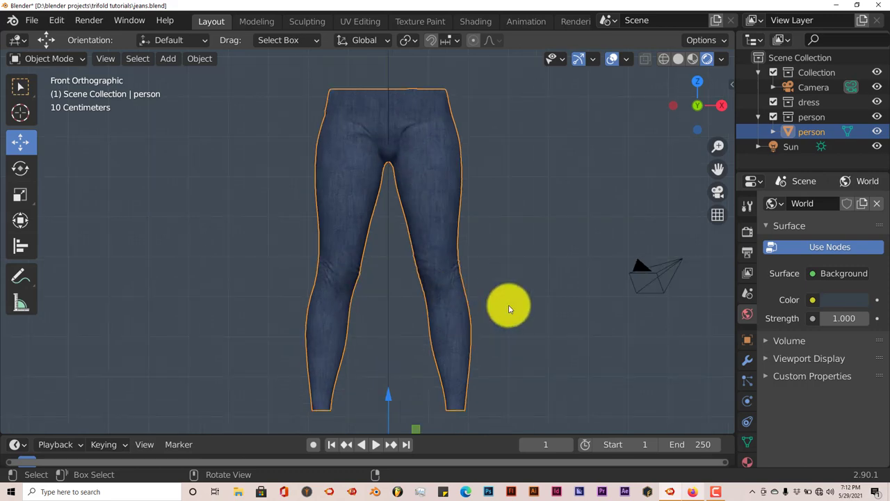
pyautogui.moveTo(509, 308); pyautogui.dragTo(459, 318, button='middle')
pyautogui.scroll(2, 384, 195)
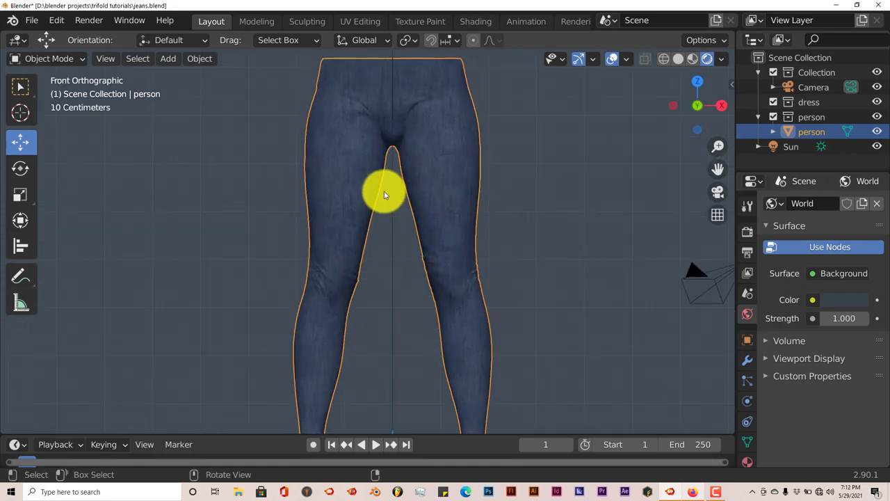
pyautogui.moveTo(718, 168); pyautogui.dragTo(718, 223)
pyautogui.scroll(1, 354, 122)
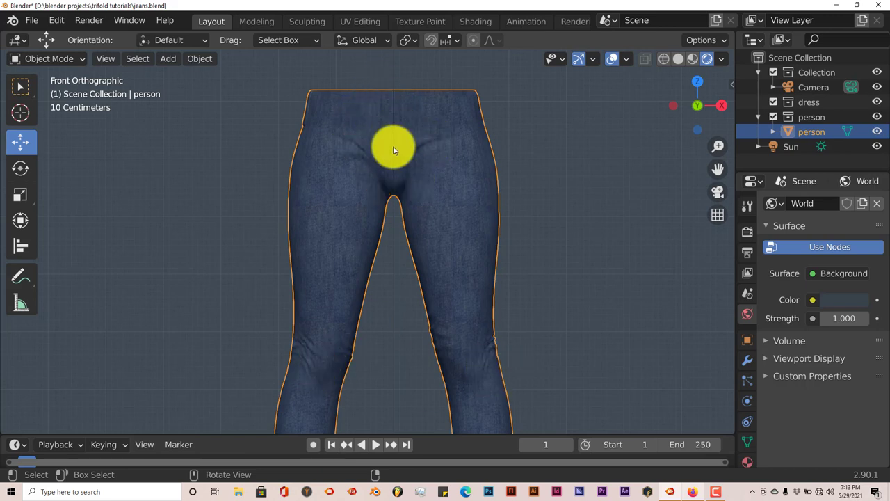
pyautogui.moveTo(368, 159); pyautogui.dragTo(380, 135, button='middle')
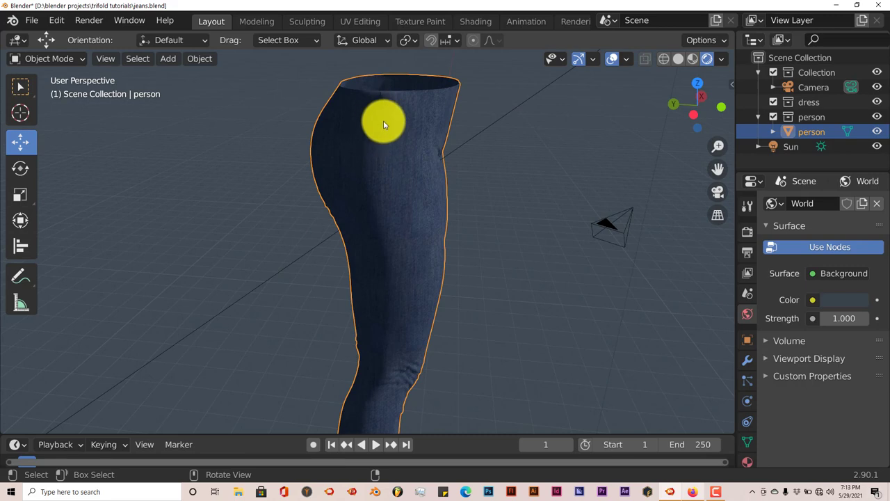
pyautogui.moveTo(386, 144)
pyautogui.mouseDown(button='middle')
pyautogui.moveTo(410, 144)
pyautogui.moveTo(413, 153)
pyautogui.moveTo(401, 152)
pyautogui.mouseUp(button='middle')
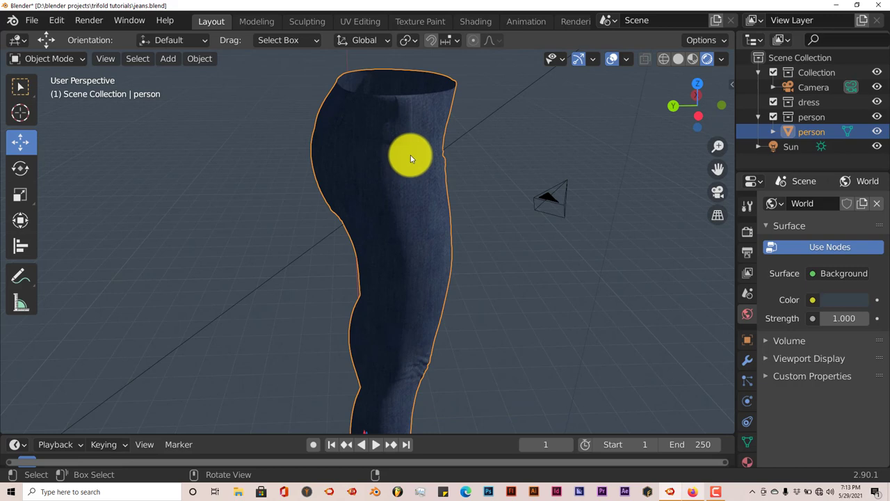
pyautogui.moveTo(403, 135); pyautogui.dragTo(406, 134, button='middle')
pyautogui.press('KP_1')
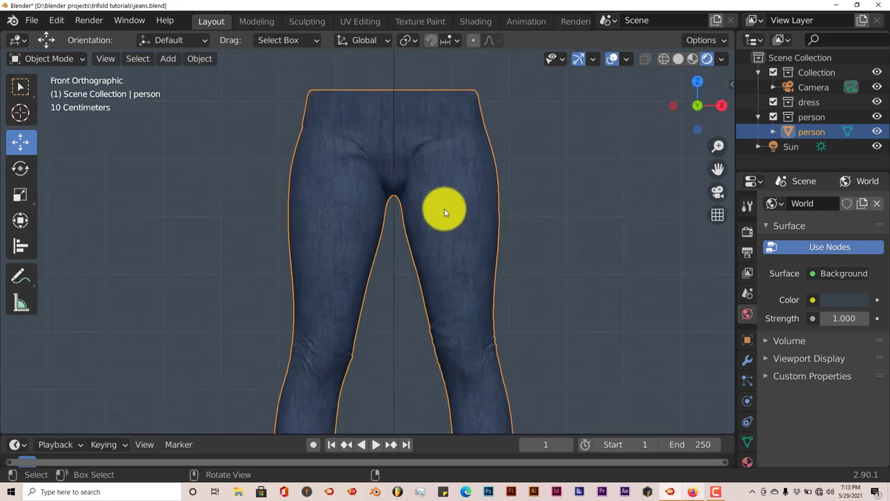
pyautogui.scroll(-2, 440, 229)
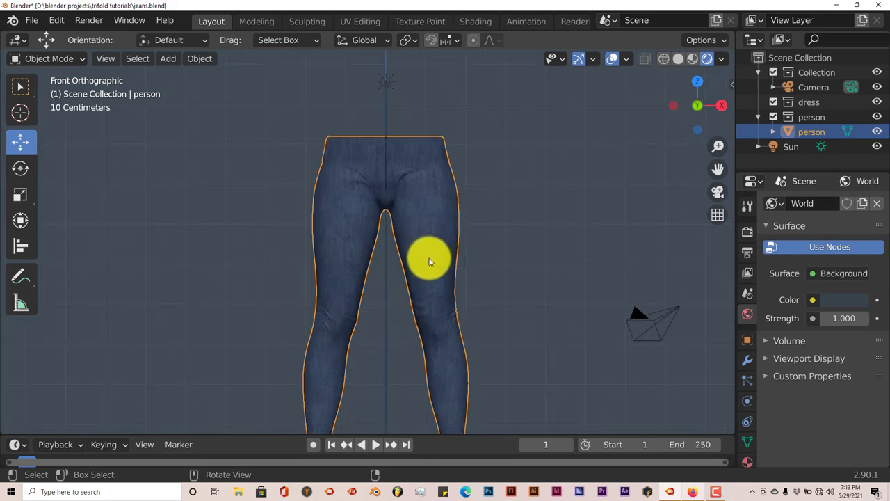
pyautogui.scroll(-1, 430, 259)
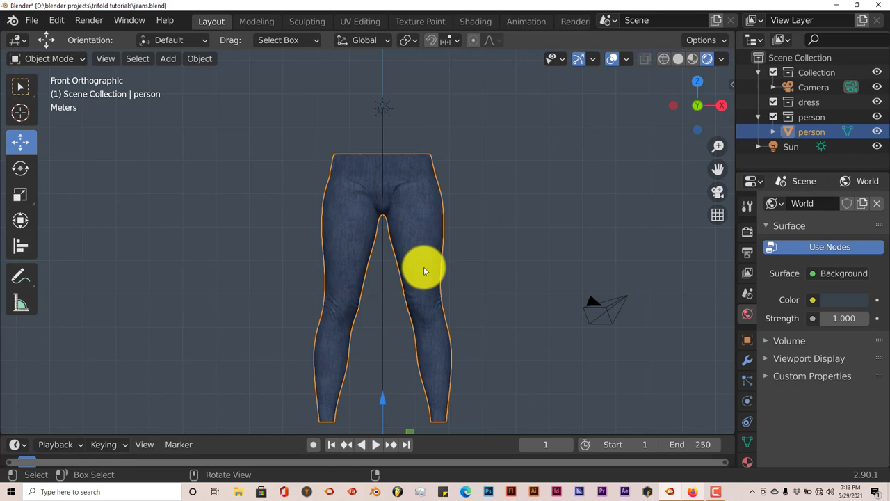